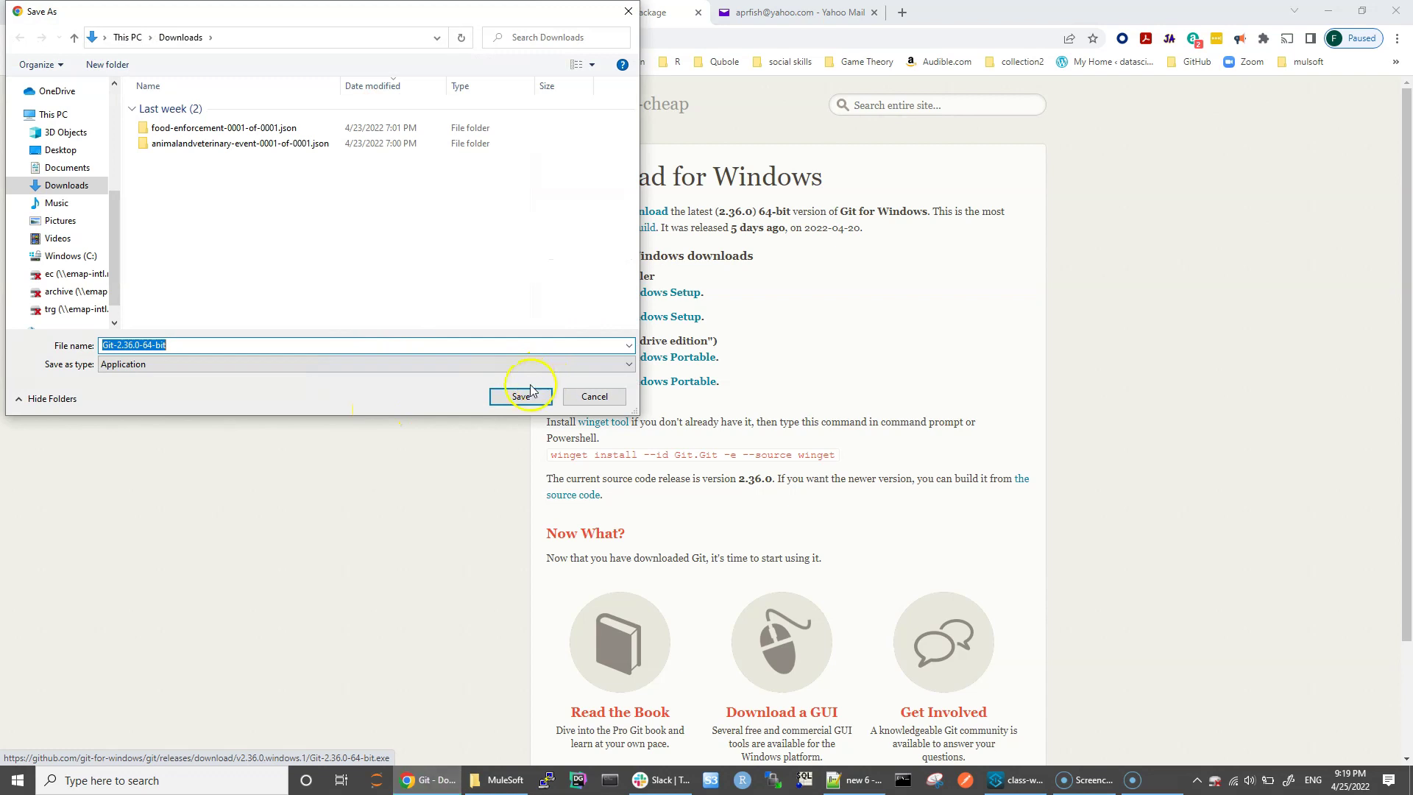
Step: Save and run Git-2.36.0-64-bit.exe, accepting the license and default install location and components
{"action": "left_click", "coordinate": [513, 399]}
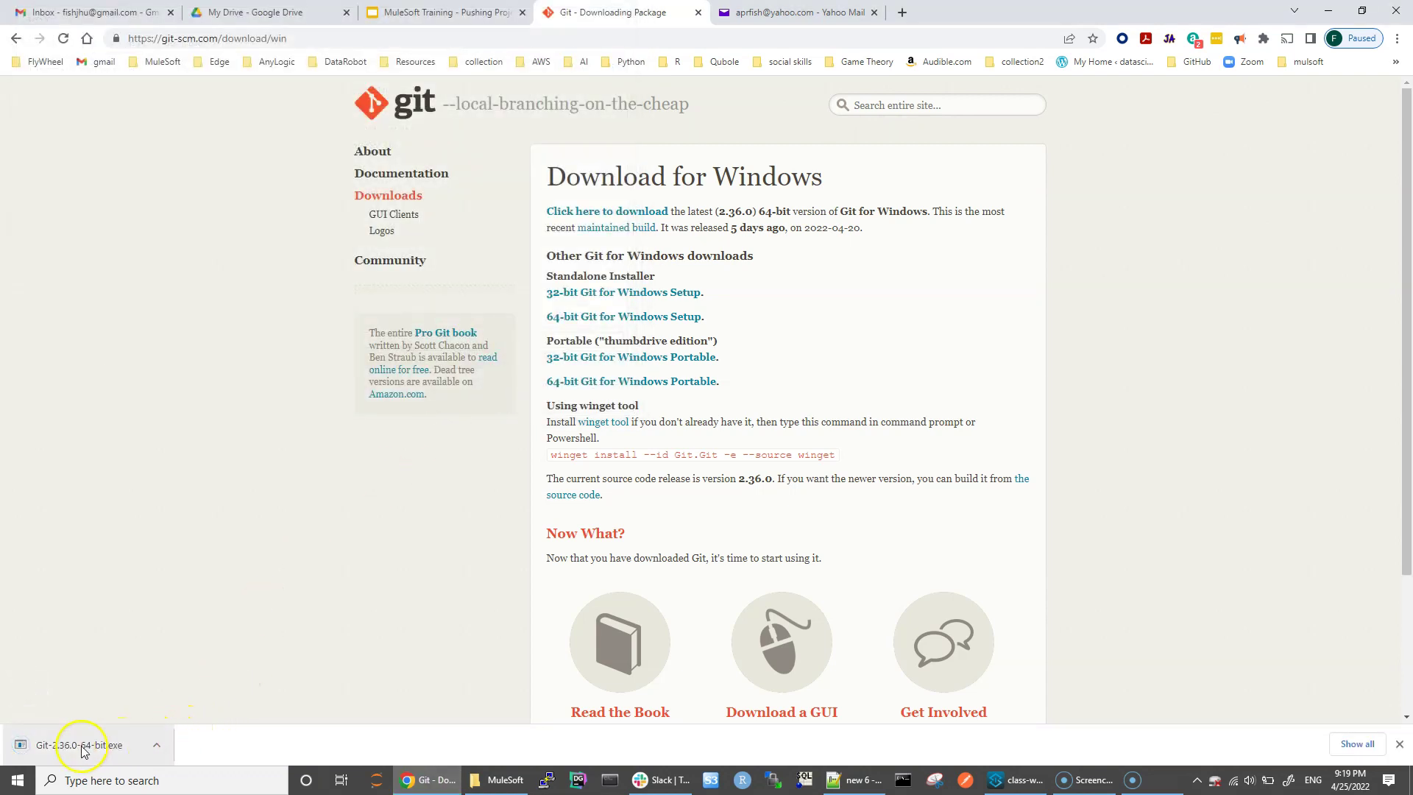
{"action": "left_click", "coordinate": [94, 746]}
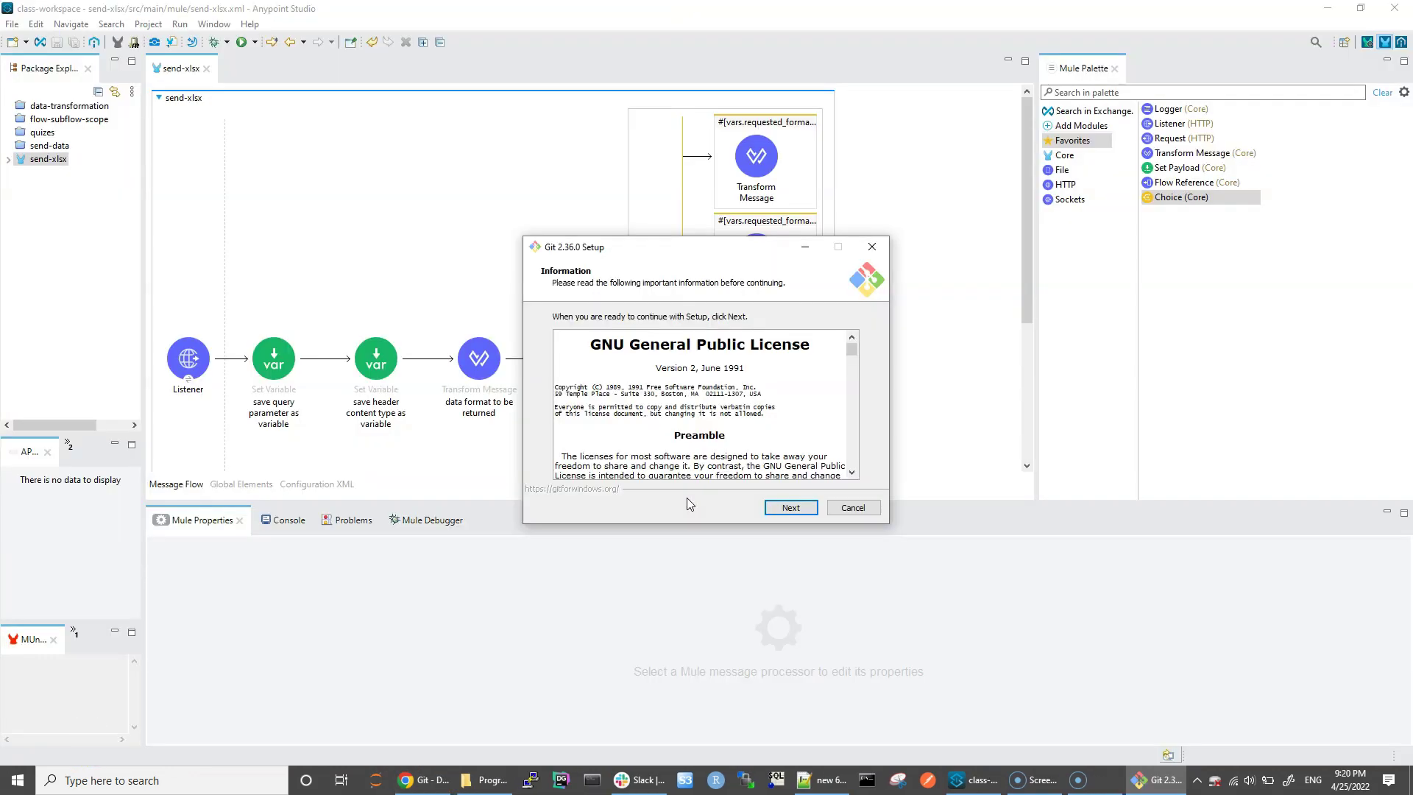
{"action": "left_click", "coordinate": [800, 512]}
{"action": "left_click", "coordinate": [791, 508]}
{"action": "left_click", "coordinate": [791, 508]}
Step: Keep all remaining default options, install Git 2.36.0 and exit the finished wizard
{"action": "left_click", "coordinate": [801, 509]}
{"action": "left_click", "coordinate": [801, 509]}
{"action": "left_click", "coordinate": [801, 509]}
{"action": "left_click", "coordinate": [801, 510]}
{"action": "left_click", "coordinate": [801, 510]}
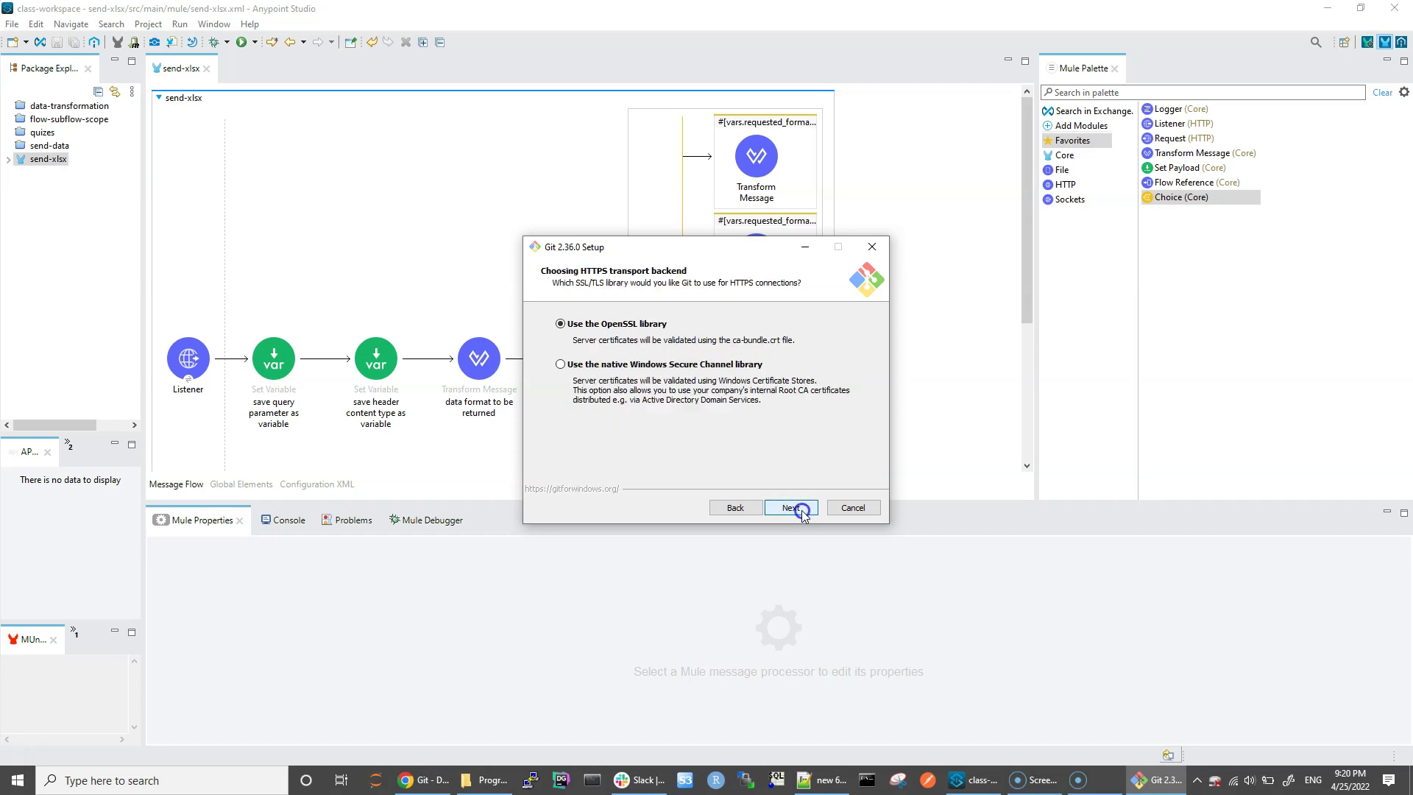
{"action": "left_click", "coordinate": [801, 509]}
{"action": "left_click", "coordinate": [801, 510]}
{"action": "left_click", "coordinate": [801, 510]}
{"action": "left_click", "coordinate": [801, 509]}
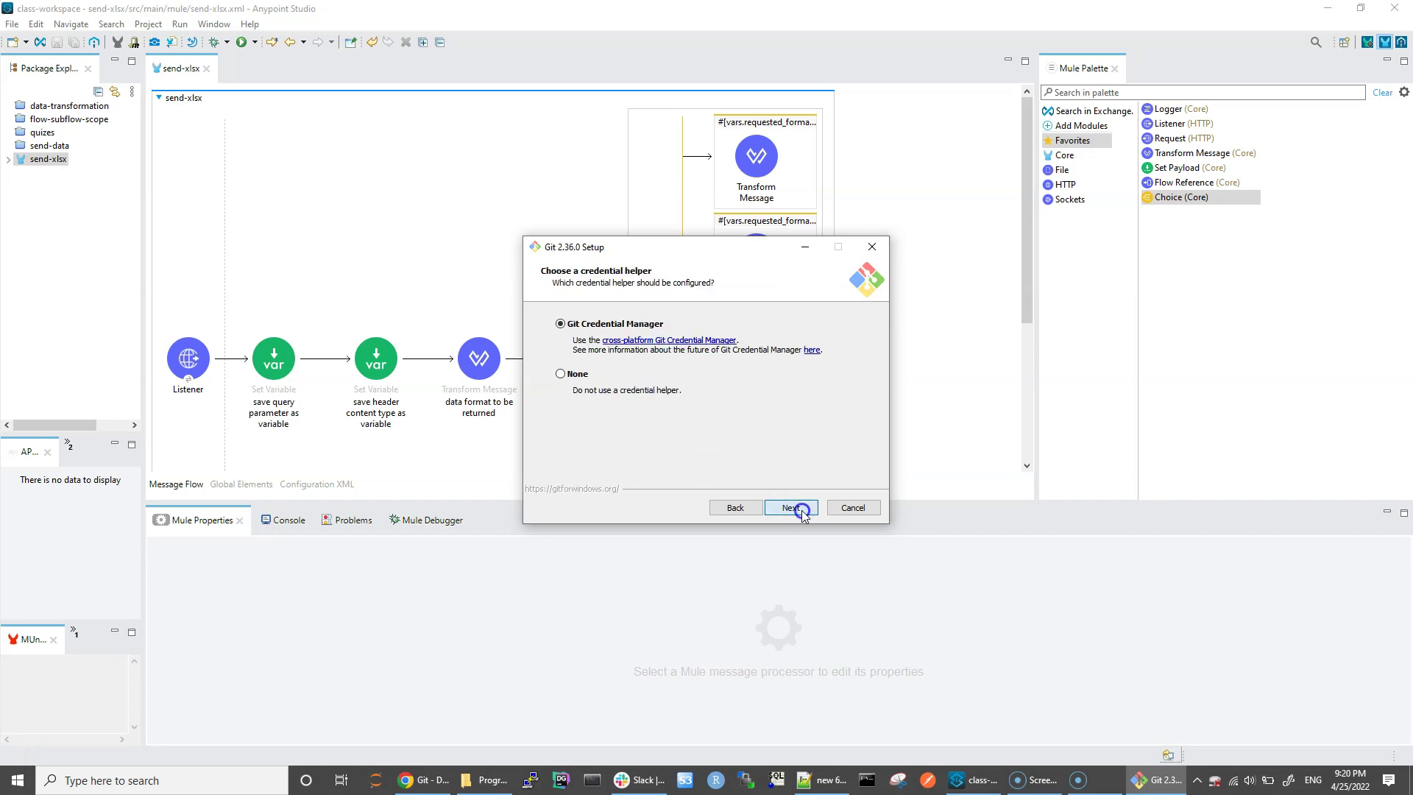
{"action": "left_click", "coordinate": [801, 509]}
{"action": "left_click", "coordinate": [801, 510]}
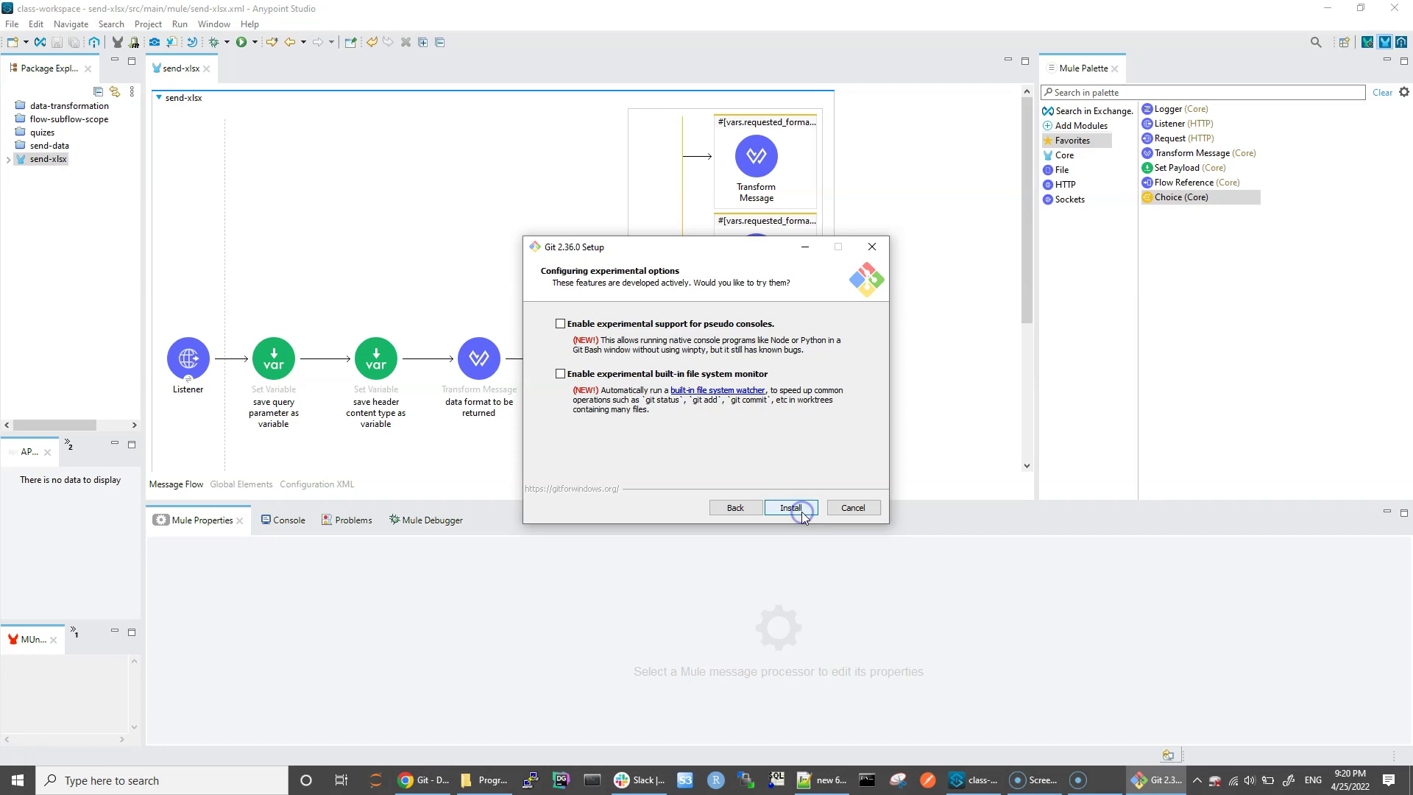
{"action": "left_click", "coordinate": [790, 508]}
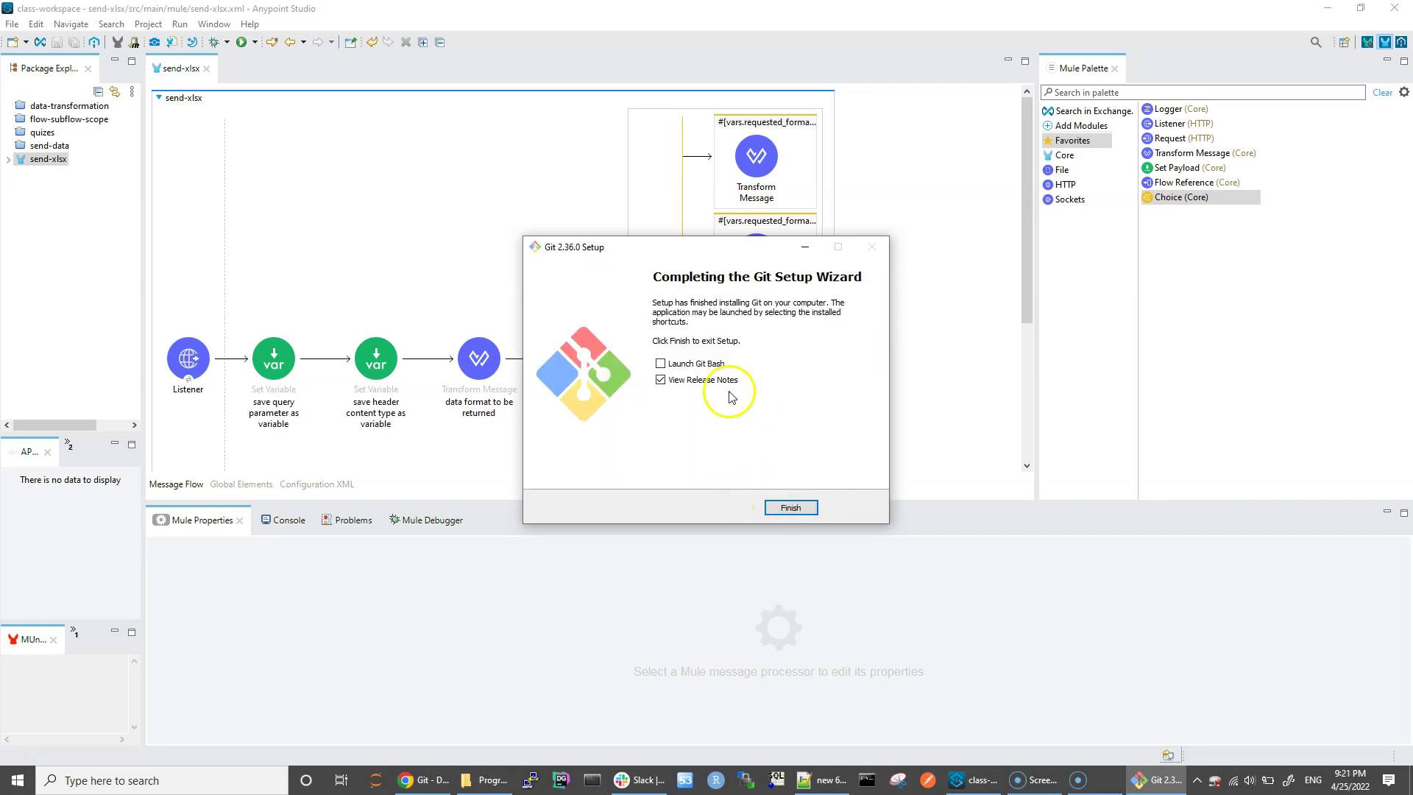
{"action": "left_click", "coordinate": [792, 510]}
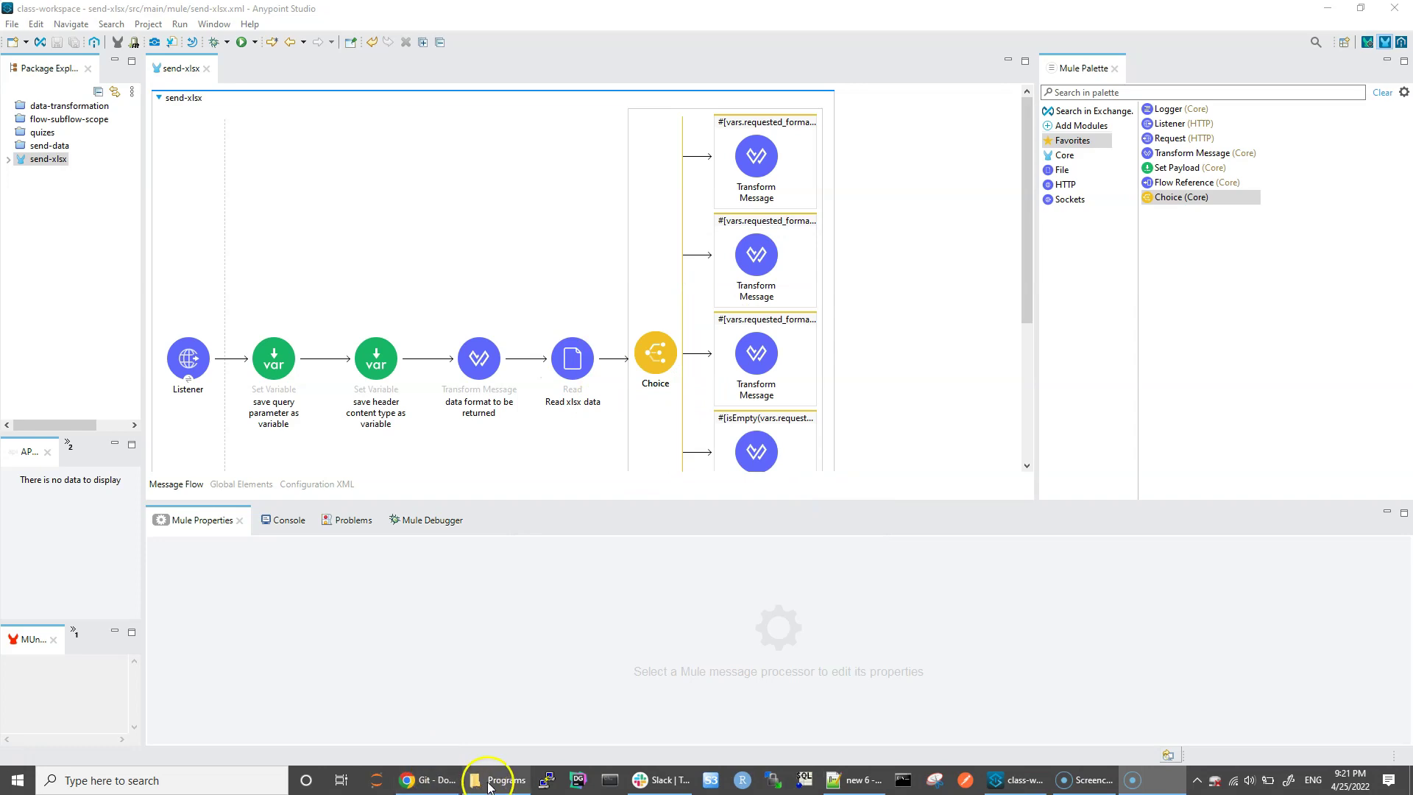
Step: Bring up the Programs folder holding Git and launch Git GUI Here from its context menu
{"action": "left_click", "coordinate": [490, 782]}
{"action": "right_click", "coordinate": [280, 246]}
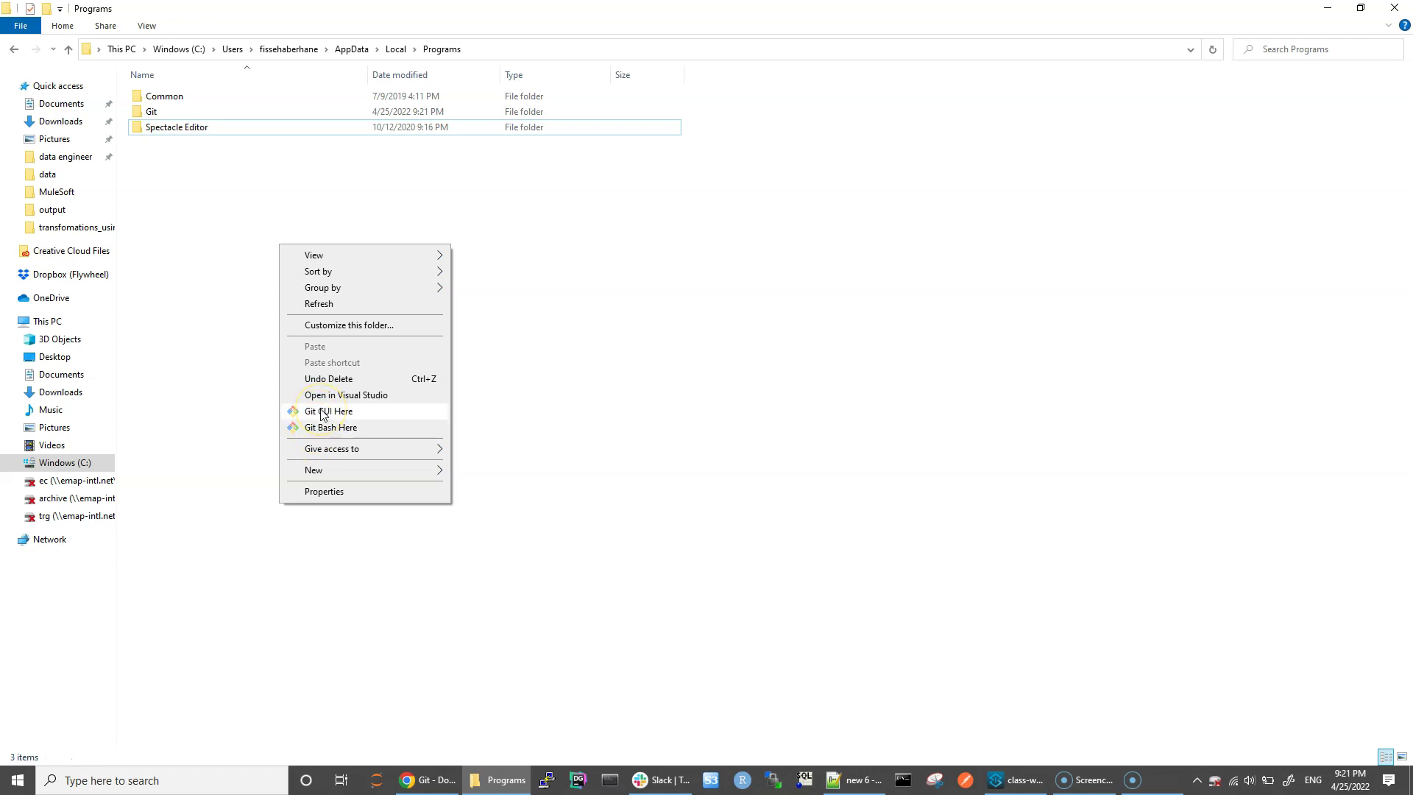
{"action": "left_click", "coordinate": [324, 417]}
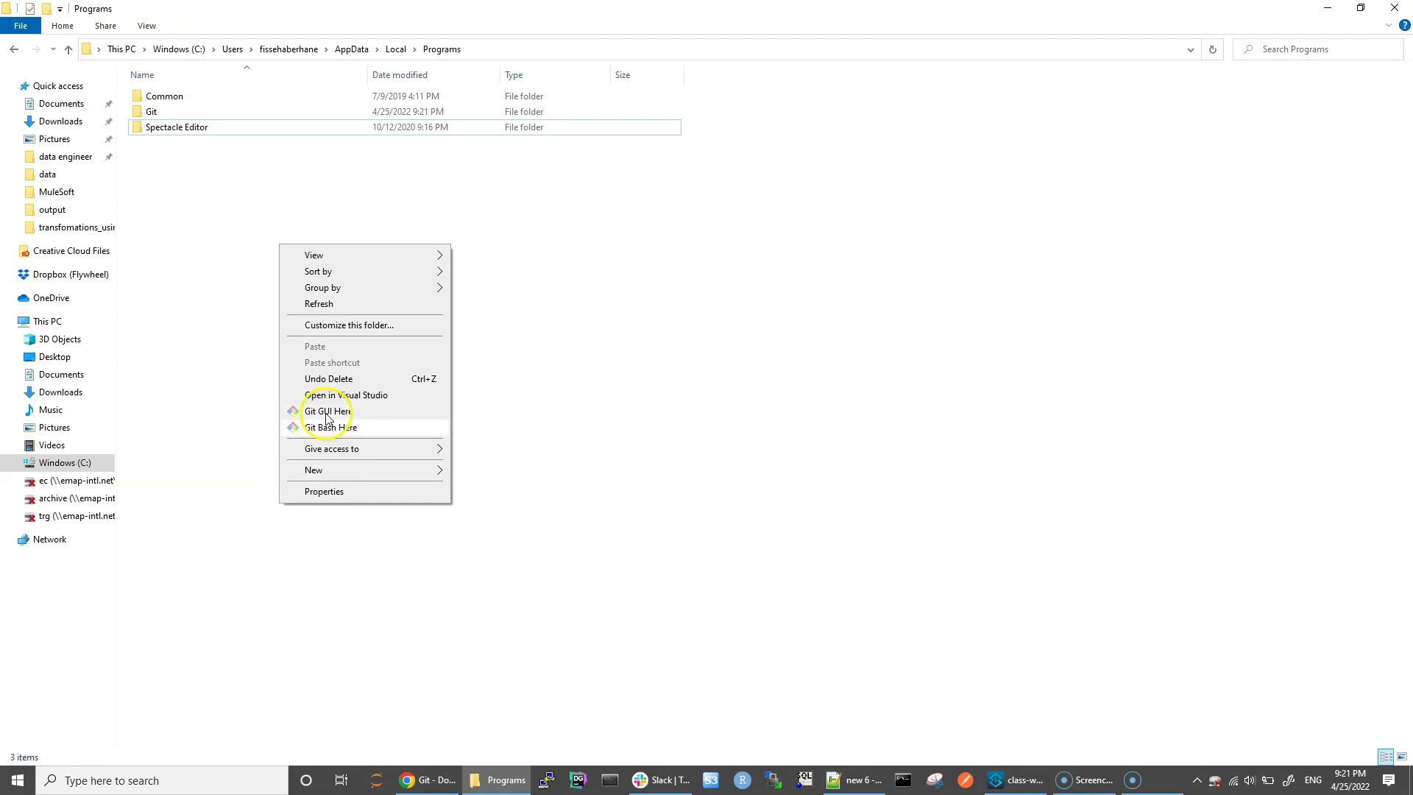
{"action": "left_click", "coordinate": [651, 339]}
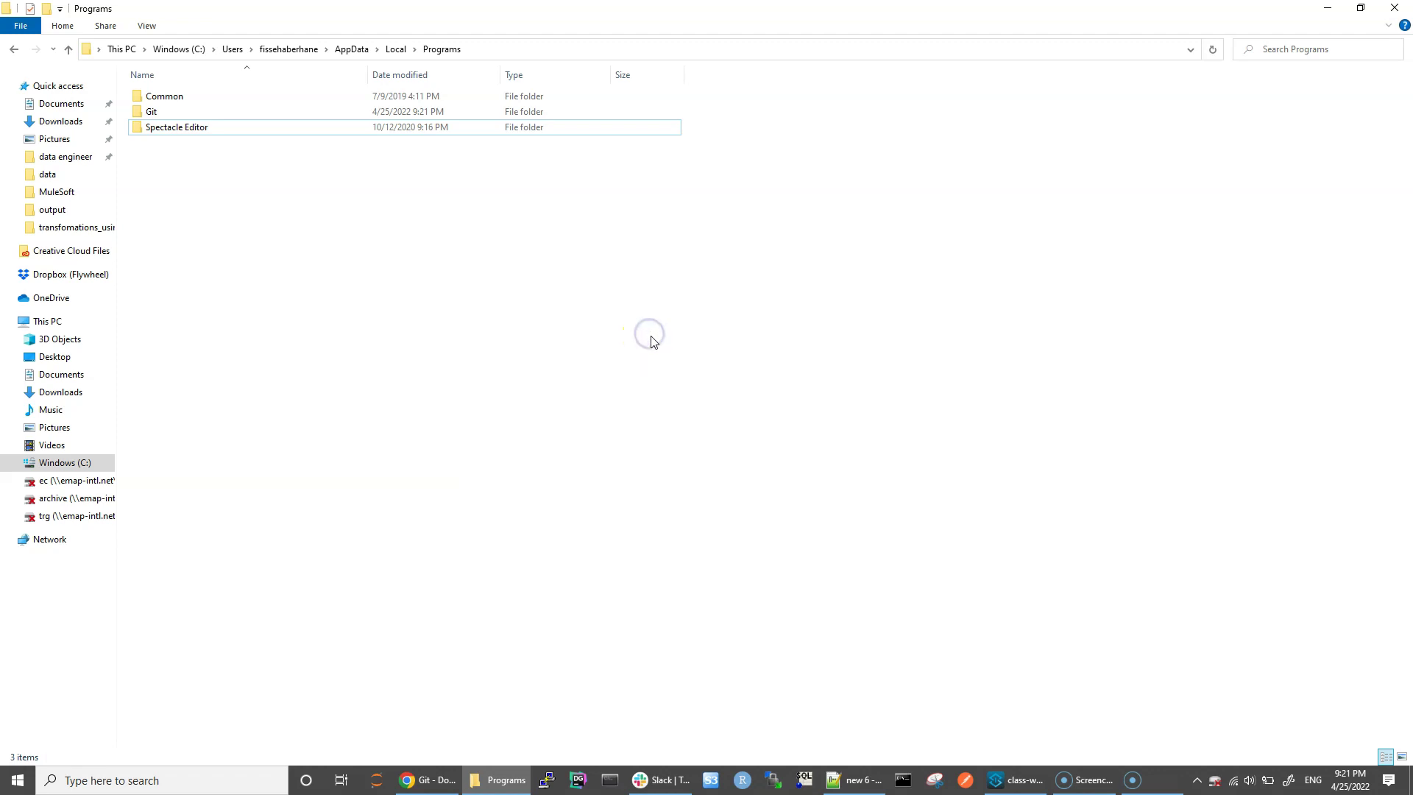
Step: Reopen the folder's context menu looking for Git Bash, then start a Windows search
{"action": "right_click", "coordinate": [365, 339]}
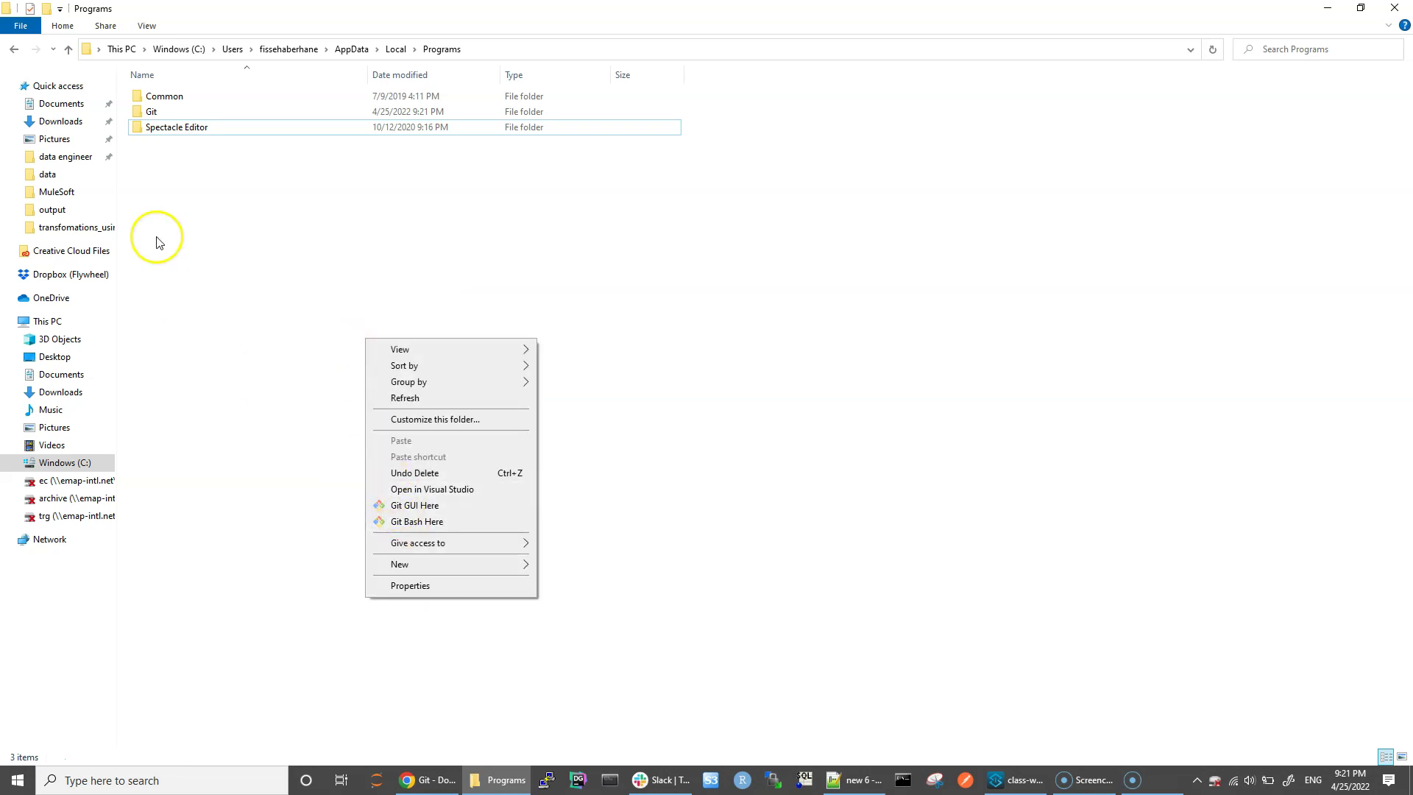
{"action": "right_click", "coordinate": [357, 266]}
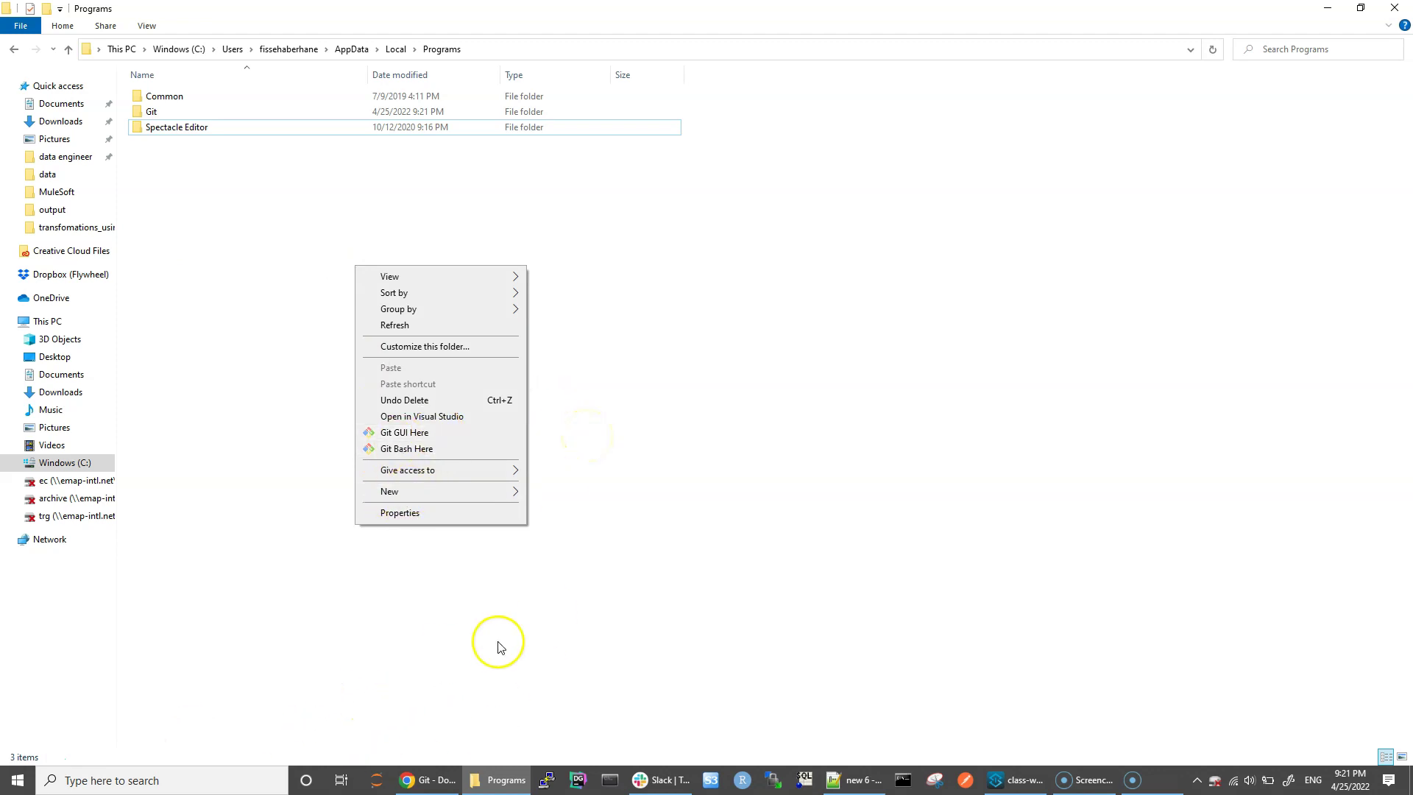
{"action": "left_click", "coordinate": [180, 774]}
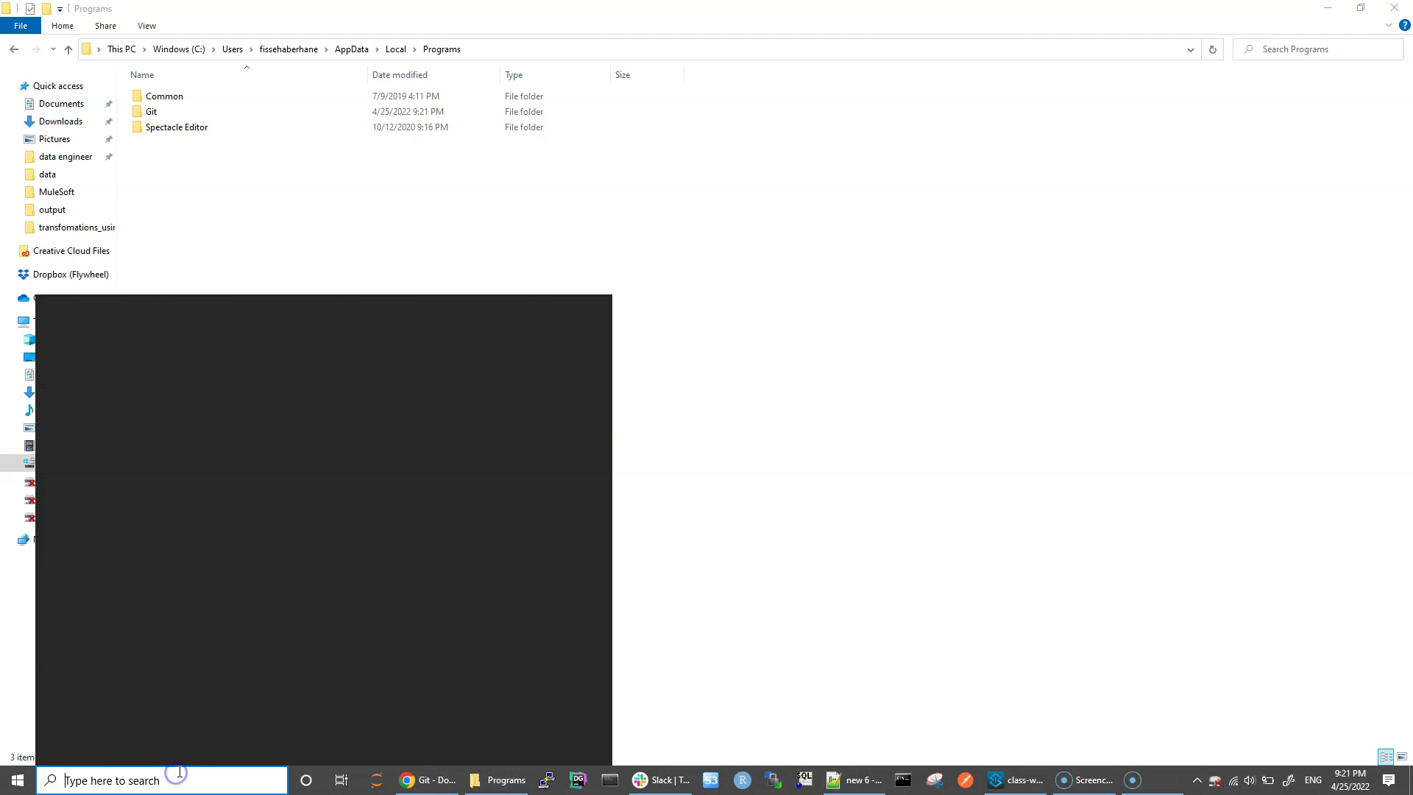
Step: Open Command Prompt and run git --version, fixing the typo, to see 2.36.0.windows.1
{"action": "type", "text": "cm"}
{"action": "key", "text": "Return"}
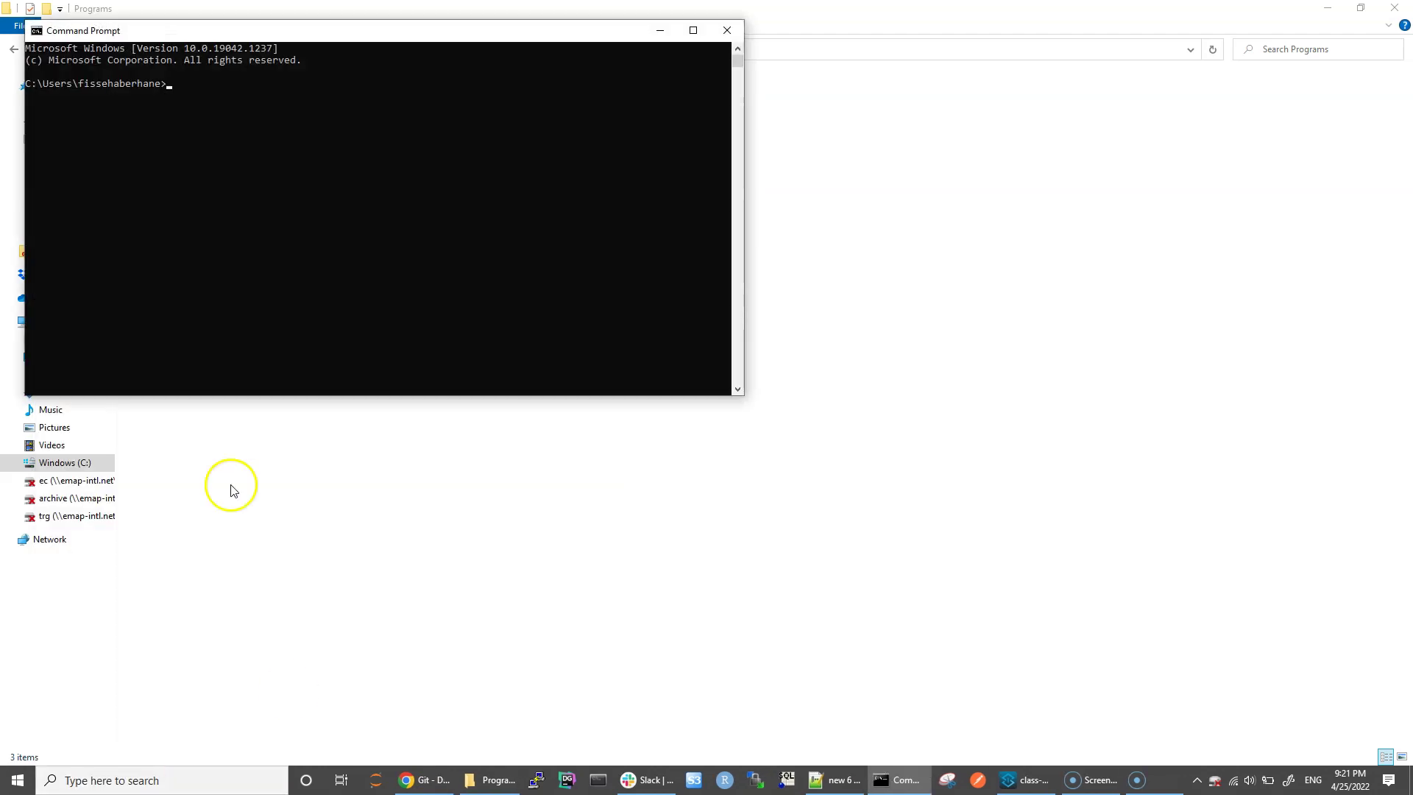
{"action": "type", "text": "git -version"}
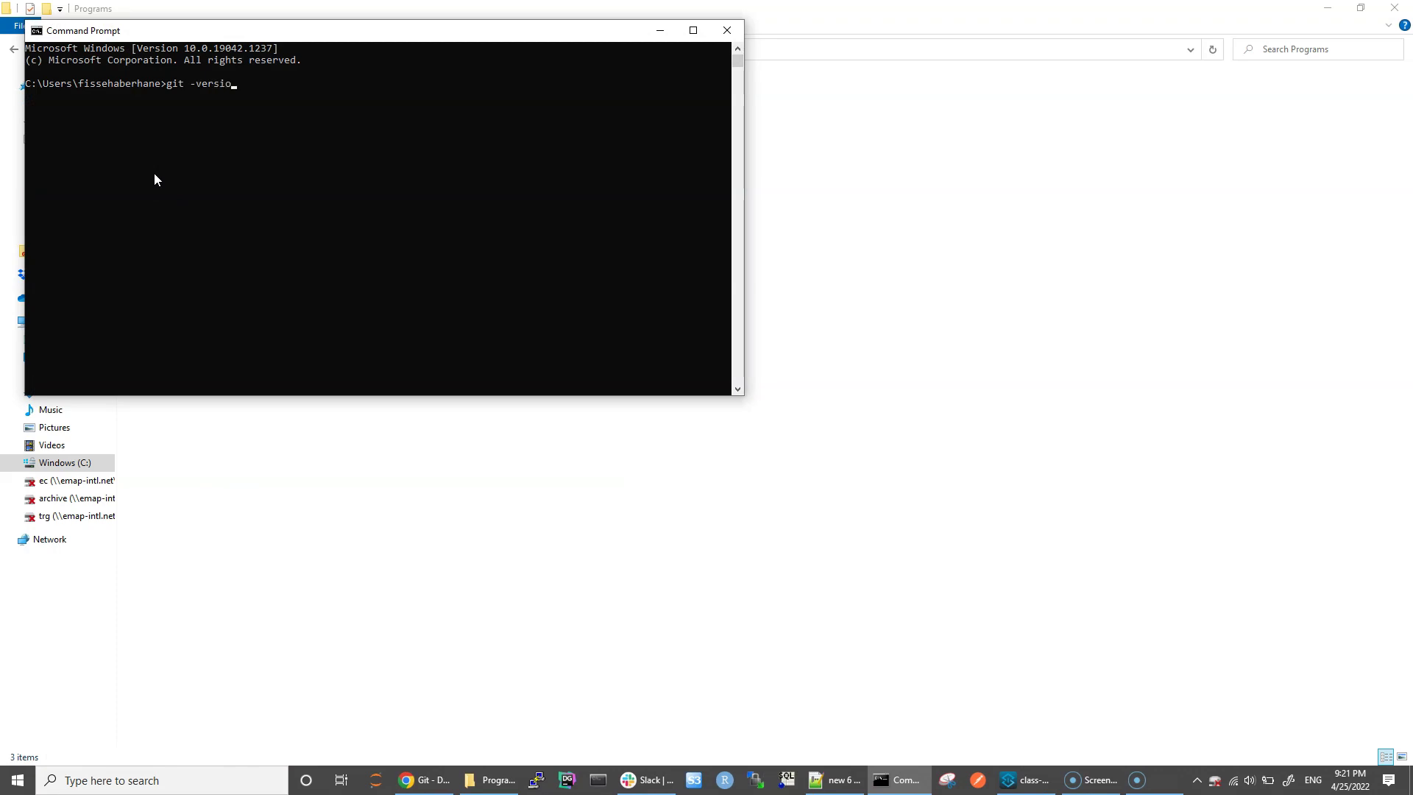
{"action": "key", "text": "Return"}
{"action": "key", "text": "Up"}
{"action": "key", "text": "Left"}
{"action": "key", "text": "Left"}
{"action": "key", "text": "Left"}
{"action": "key", "text": "Left"}
{"action": "key", "text": "Left"}
{"action": "key", "text": "Left"}
{"action": "key", "text": "Left"}
{"action": "type", "text": "-"}
{"action": "key", "text": "Return"}
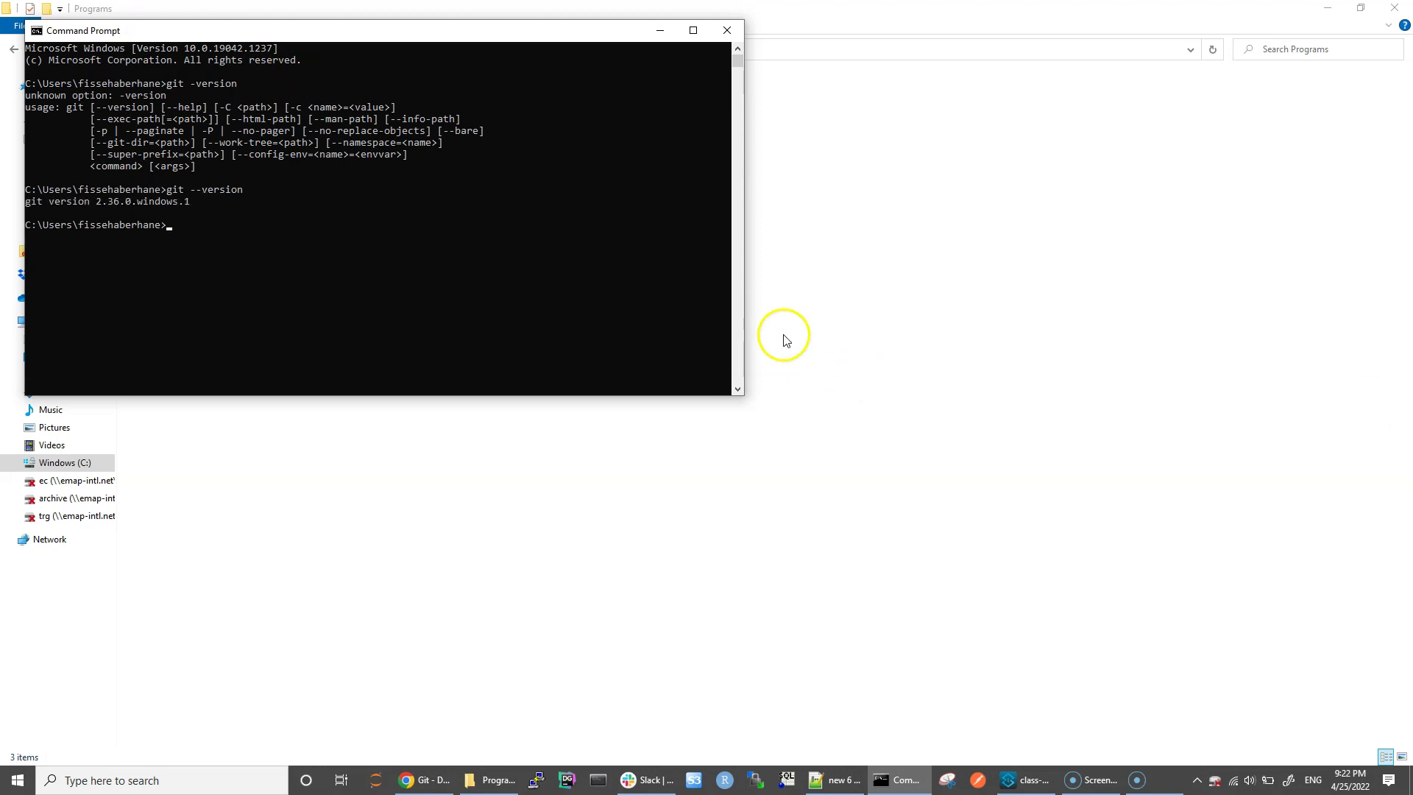
{"action": "left_click", "coordinate": [856, 315]}
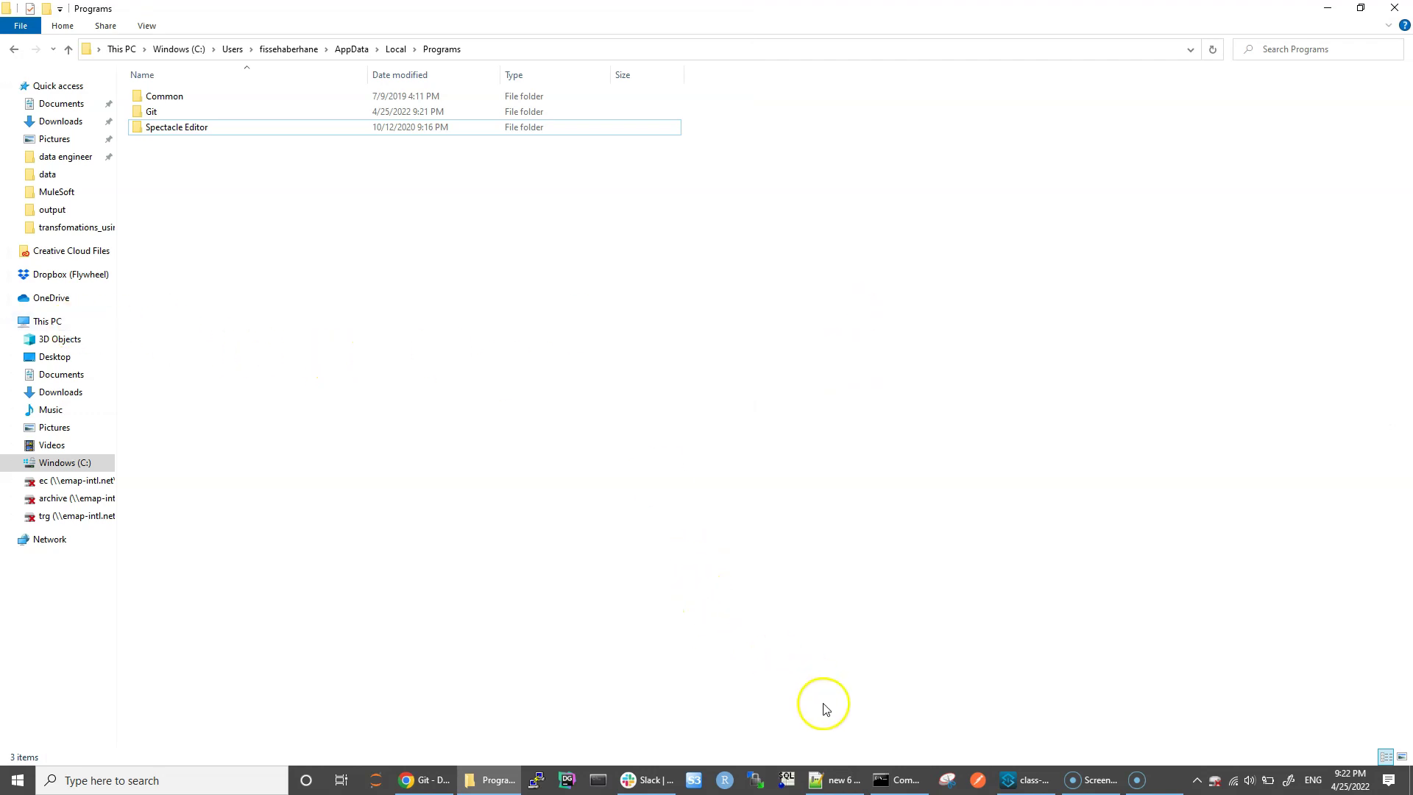
{"action": "left_click", "coordinate": [426, 782]}
{"action": "left_click", "coordinate": [407, 14]}
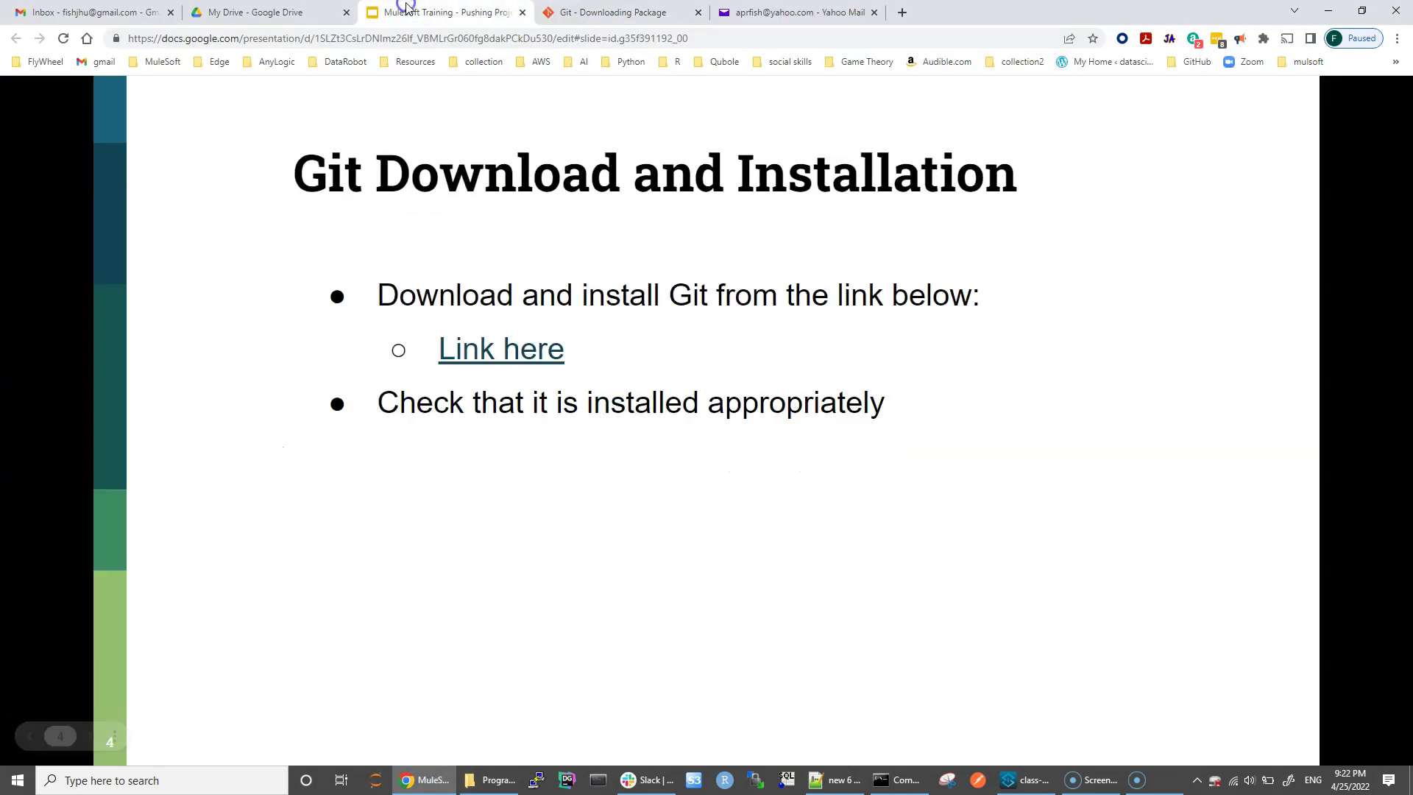
{"action": "left_click", "coordinate": [266, 358]}
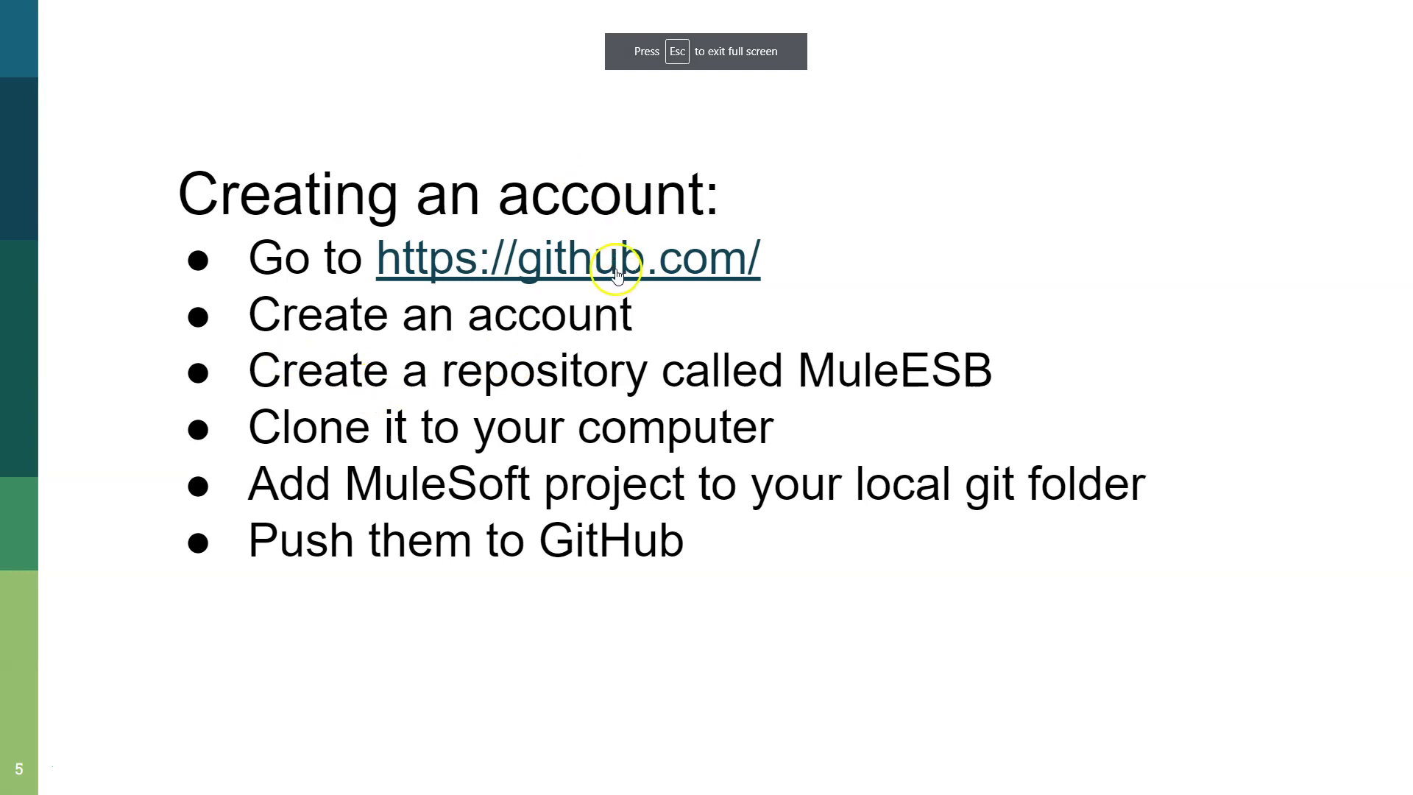
{"action": "left_click", "coordinate": [616, 274]}
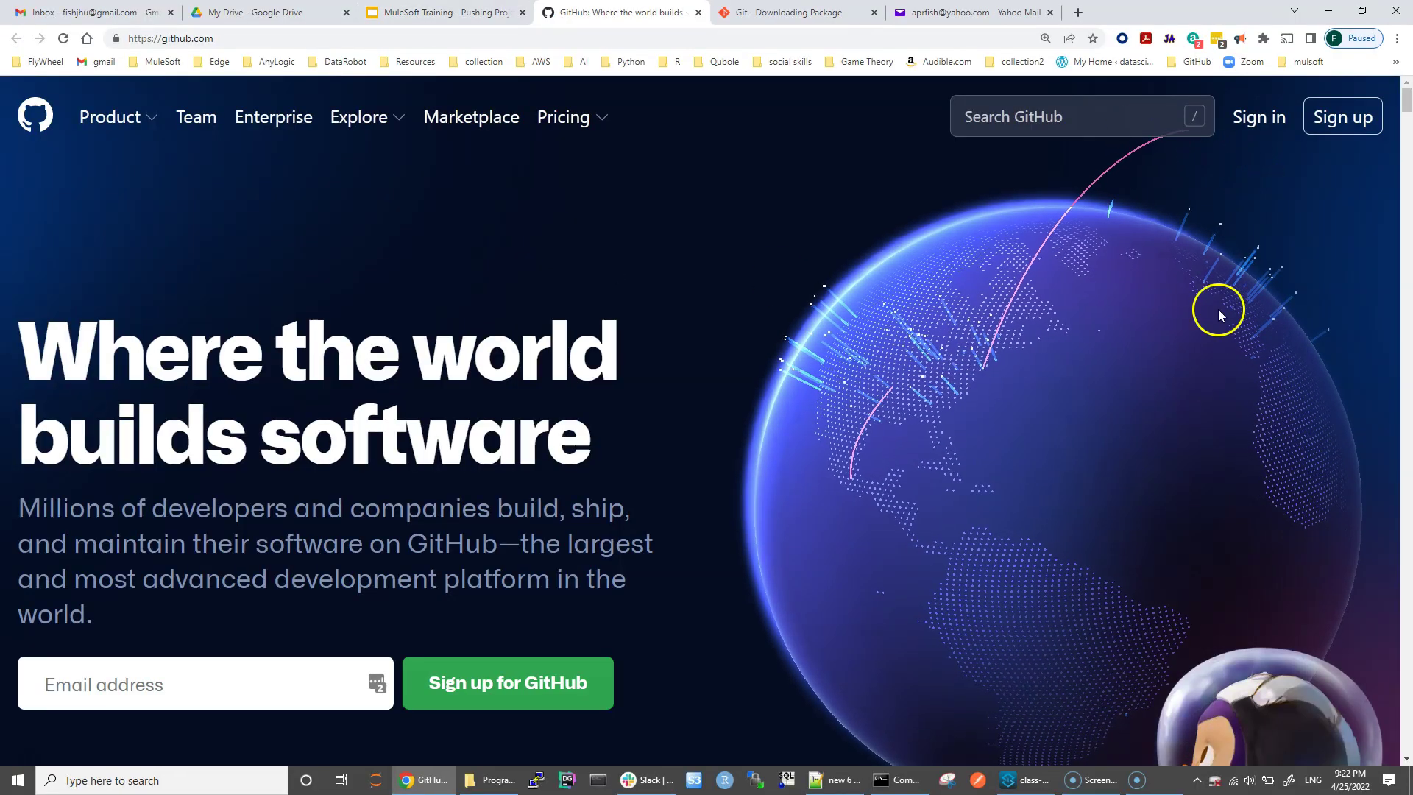
Step: Start GitHub sign-up and enter the Yahoo e-mail address as the account e-mail
{"action": "left_click", "coordinate": [1332, 125]}
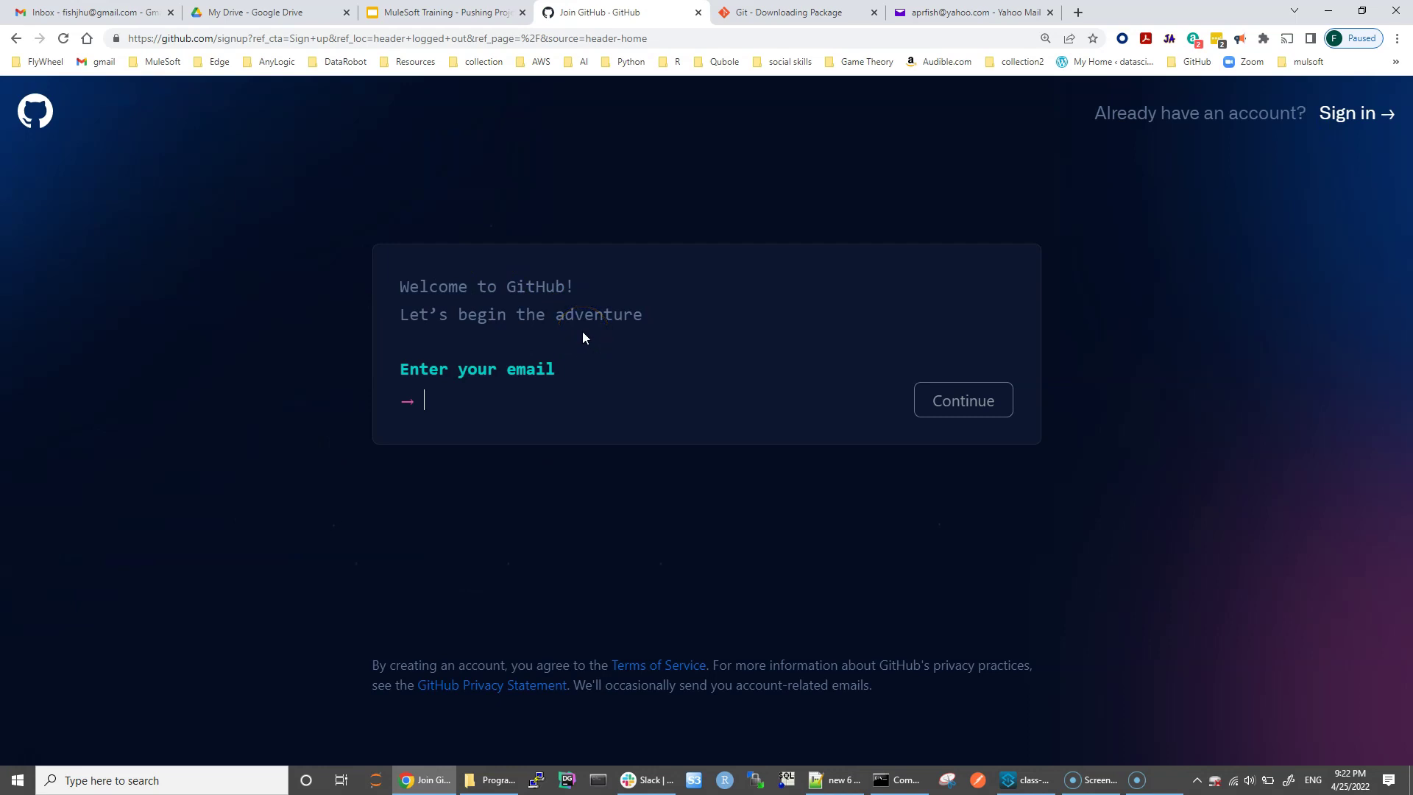
{"action": "left_click", "coordinate": [478, 408]}
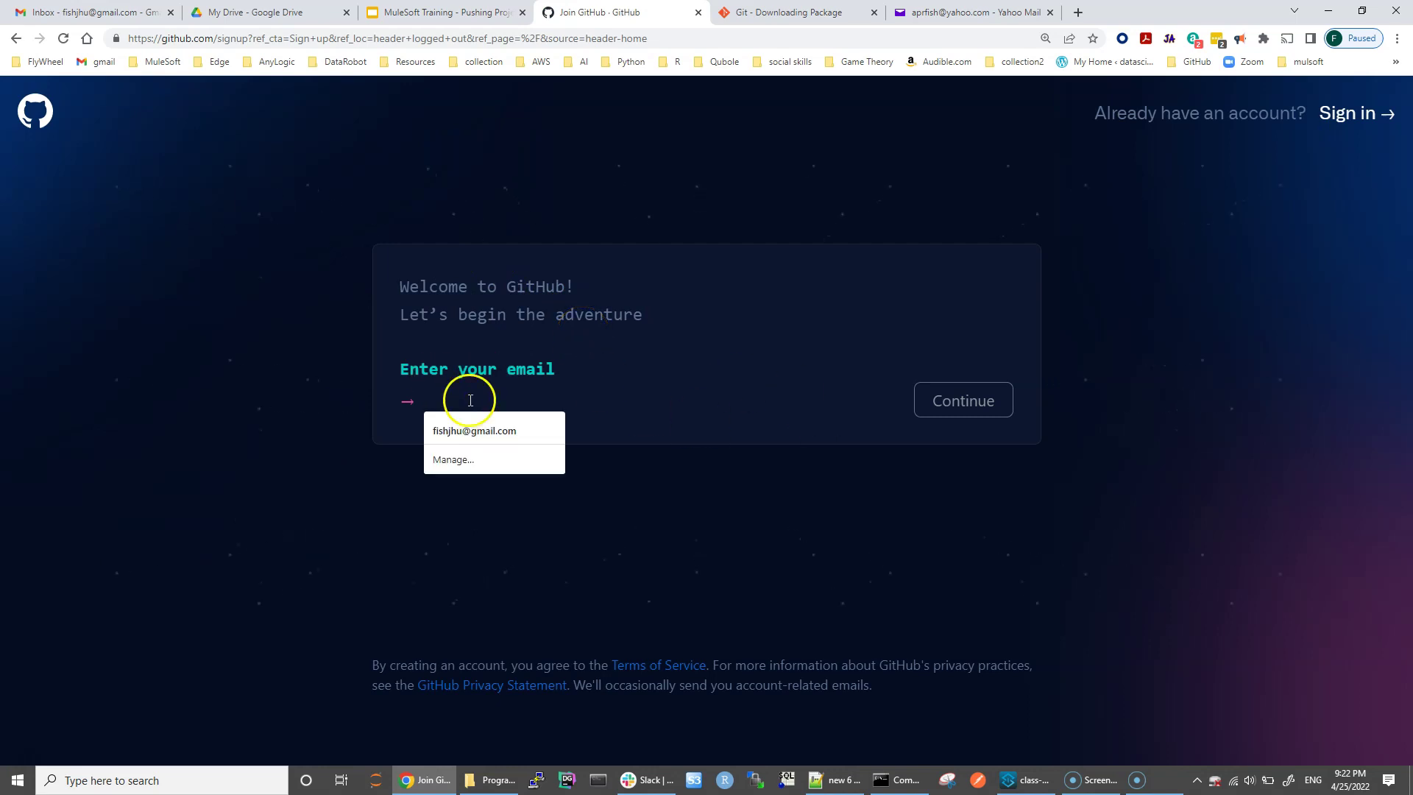
{"action": "left_click", "coordinate": [957, 12]}
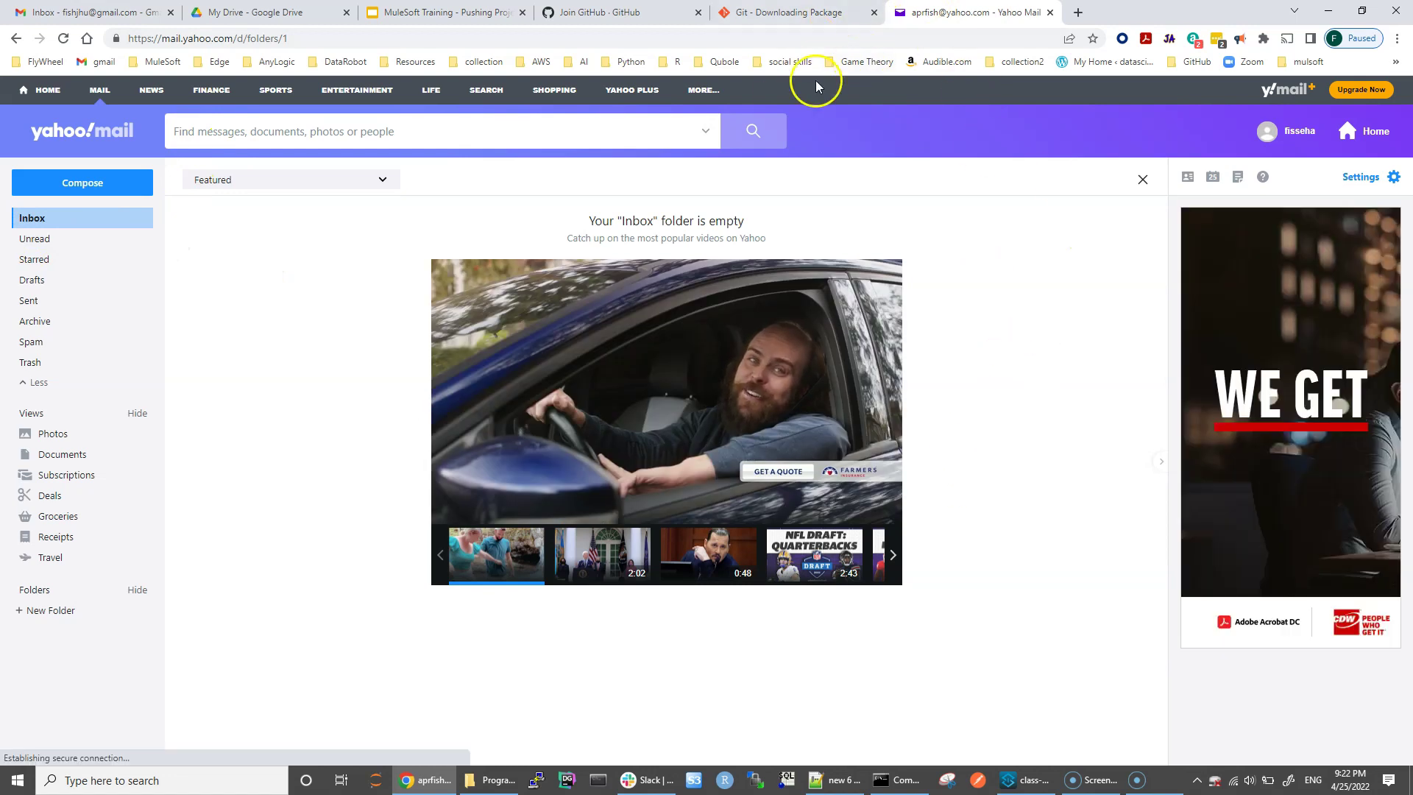
{"action": "left_click", "coordinate": [600, 13]}
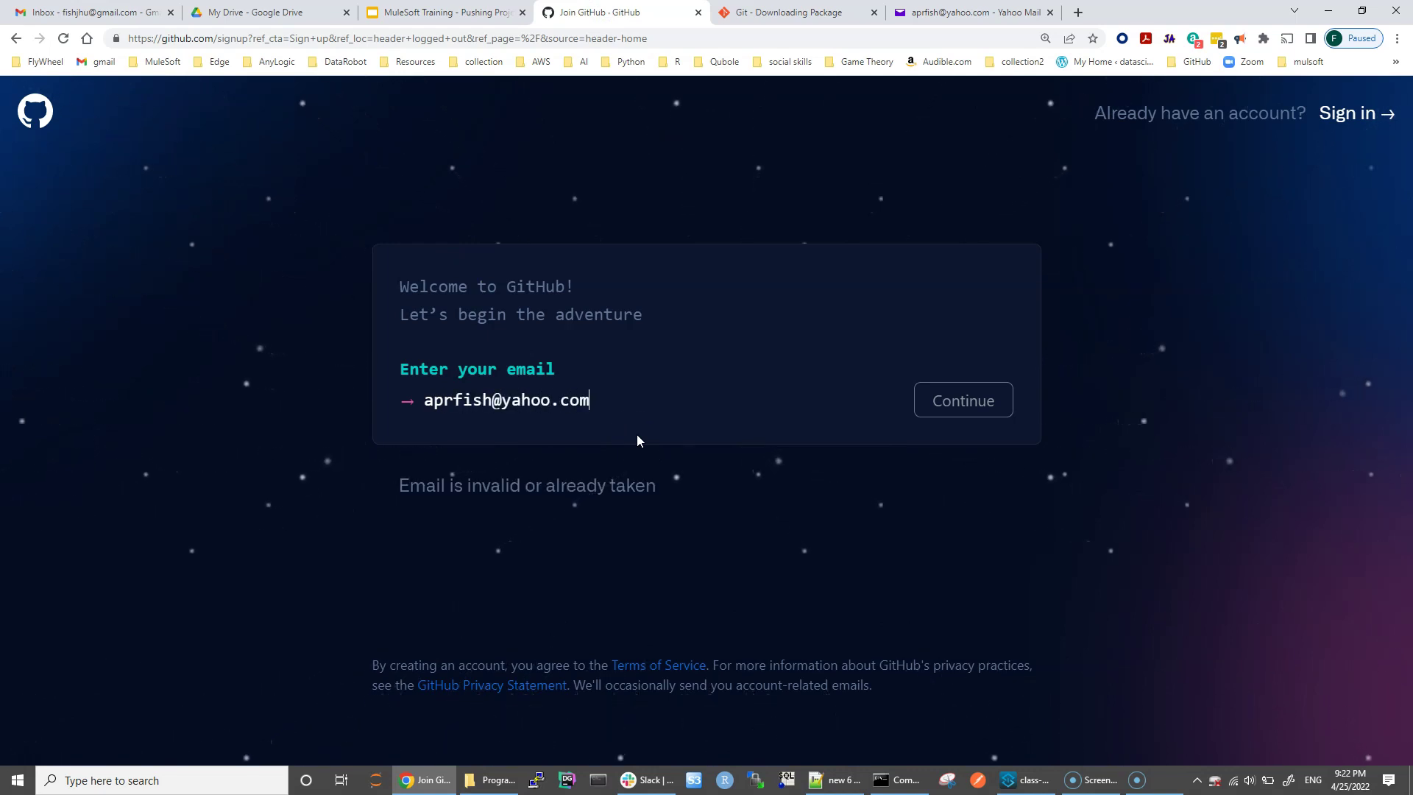
{"action": "key", "text": "Return"}
Step: Enter the account password and a username, and answer 'n' to decline product e-mails
{"action": "left_click", "coordinate": [474, 525]}
{"action": "type", "text": "•"}
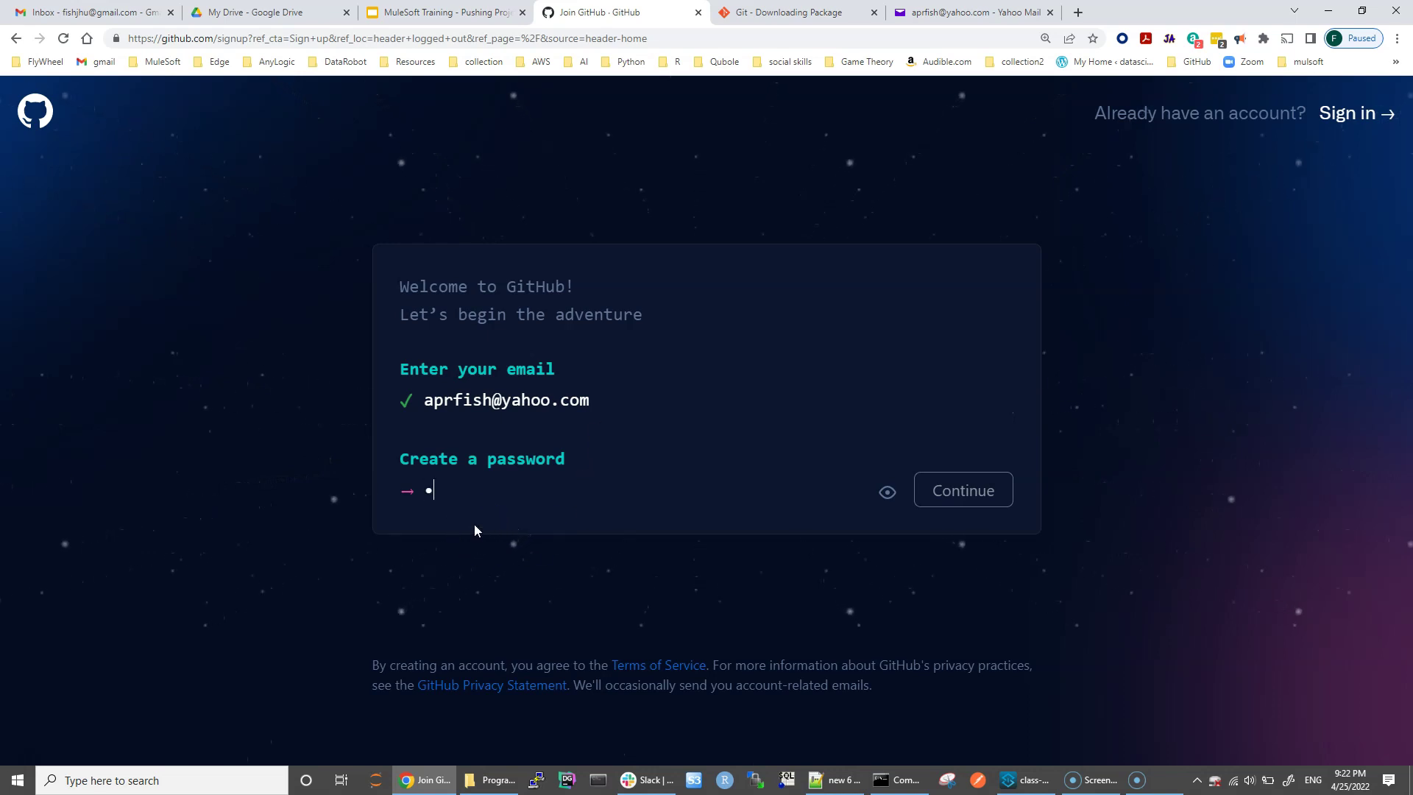
{"action": "type", "text": "••••••••"}
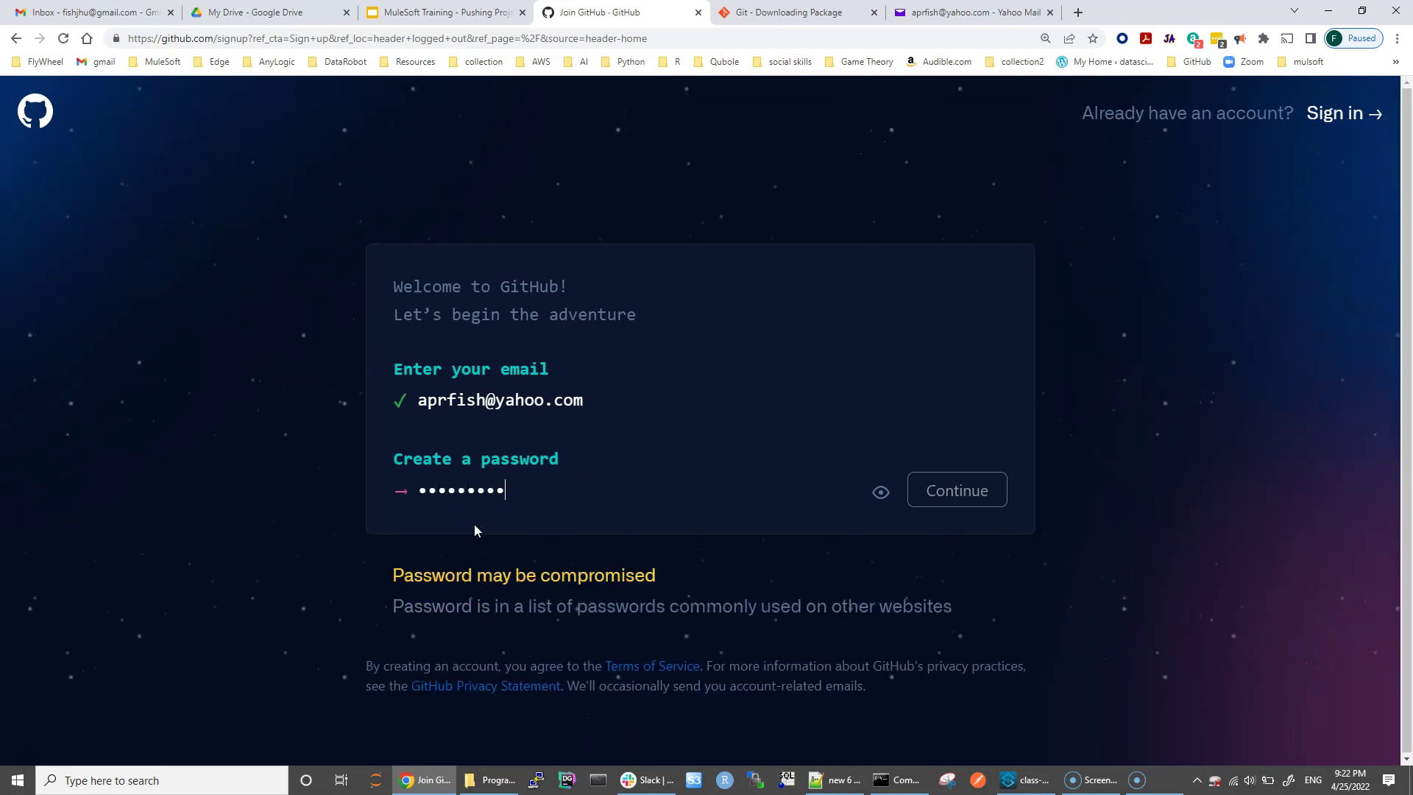
{"action": "key", "text": "Return"}
{"action": "left_click", "coordinate": [546, 587]}
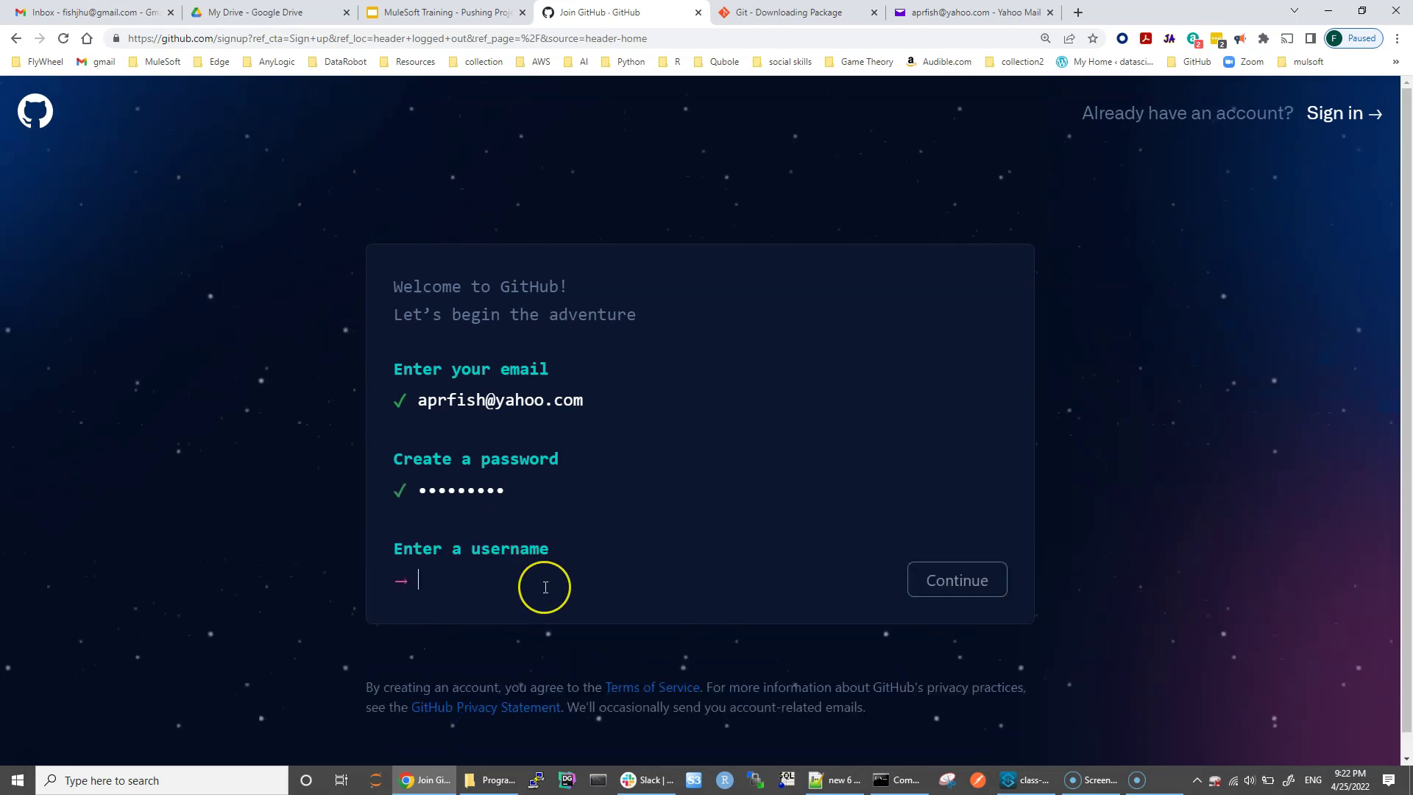
{"action": "type", "text": "aprfish"}
{"action": "left_click", "coordinate": [956, 580]}
{"action": "type", "text": "n"}
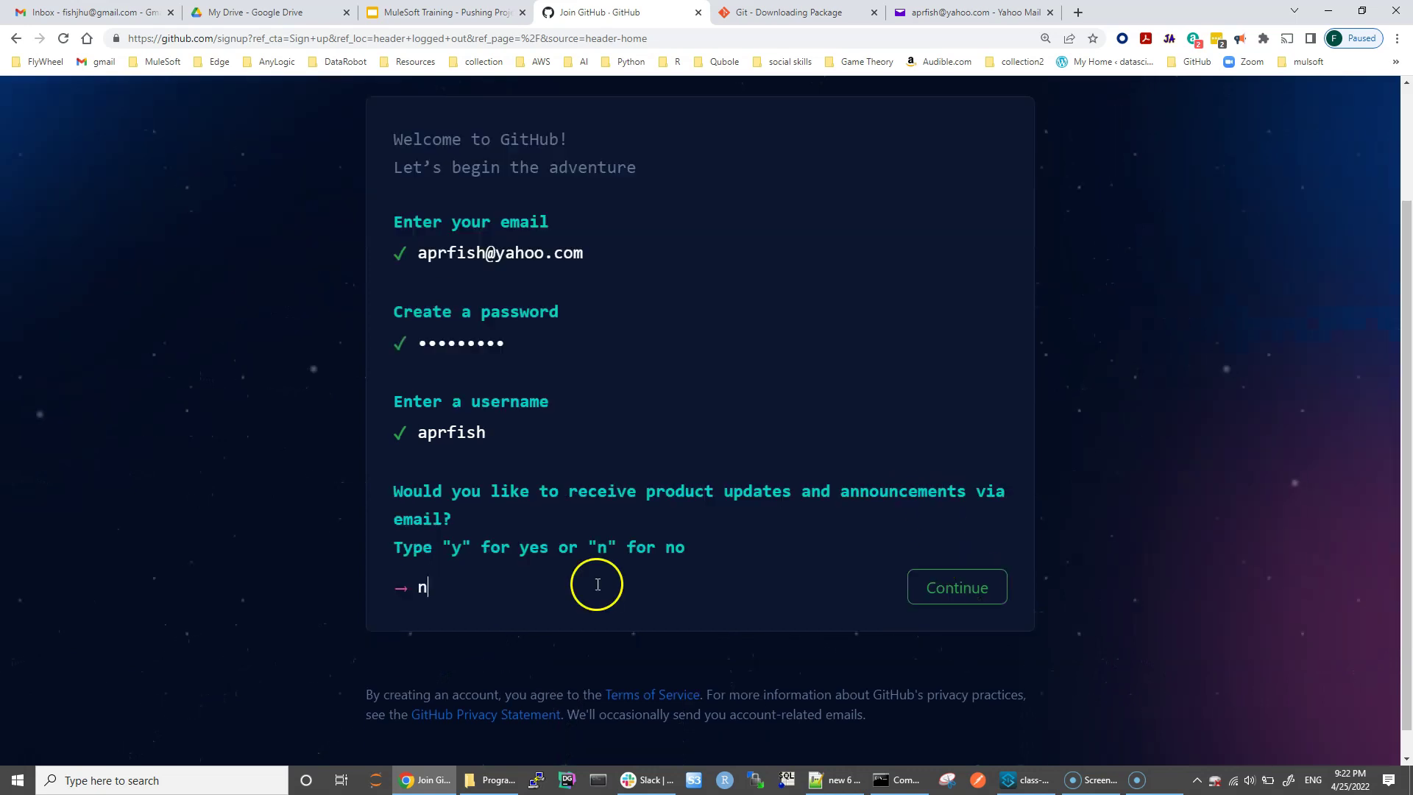
{"action": "key", "text": "Return"}
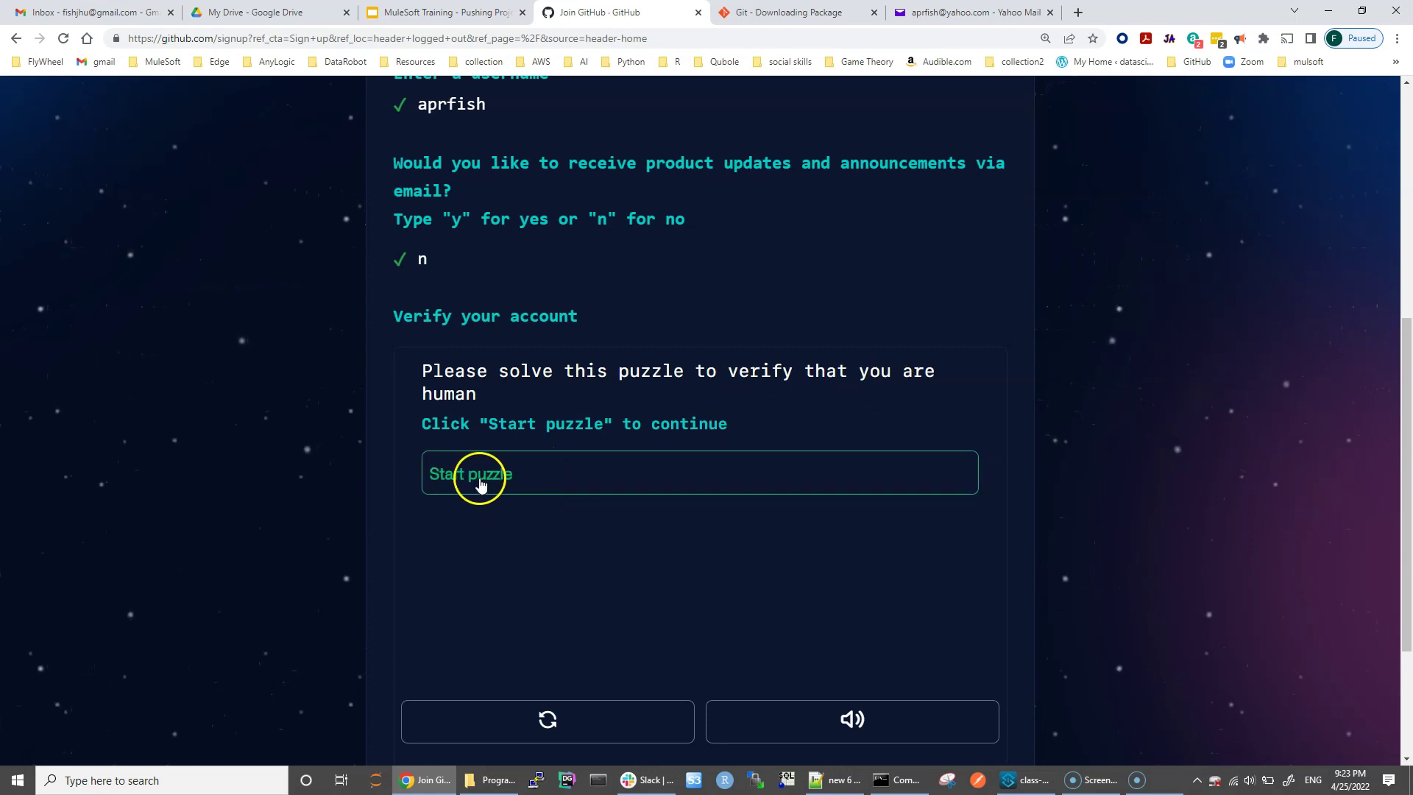
Step: Solve the human-verification puzzle by picking the spiral galaxy images
{"action": "left_click", "coordinate": [454, 484]}
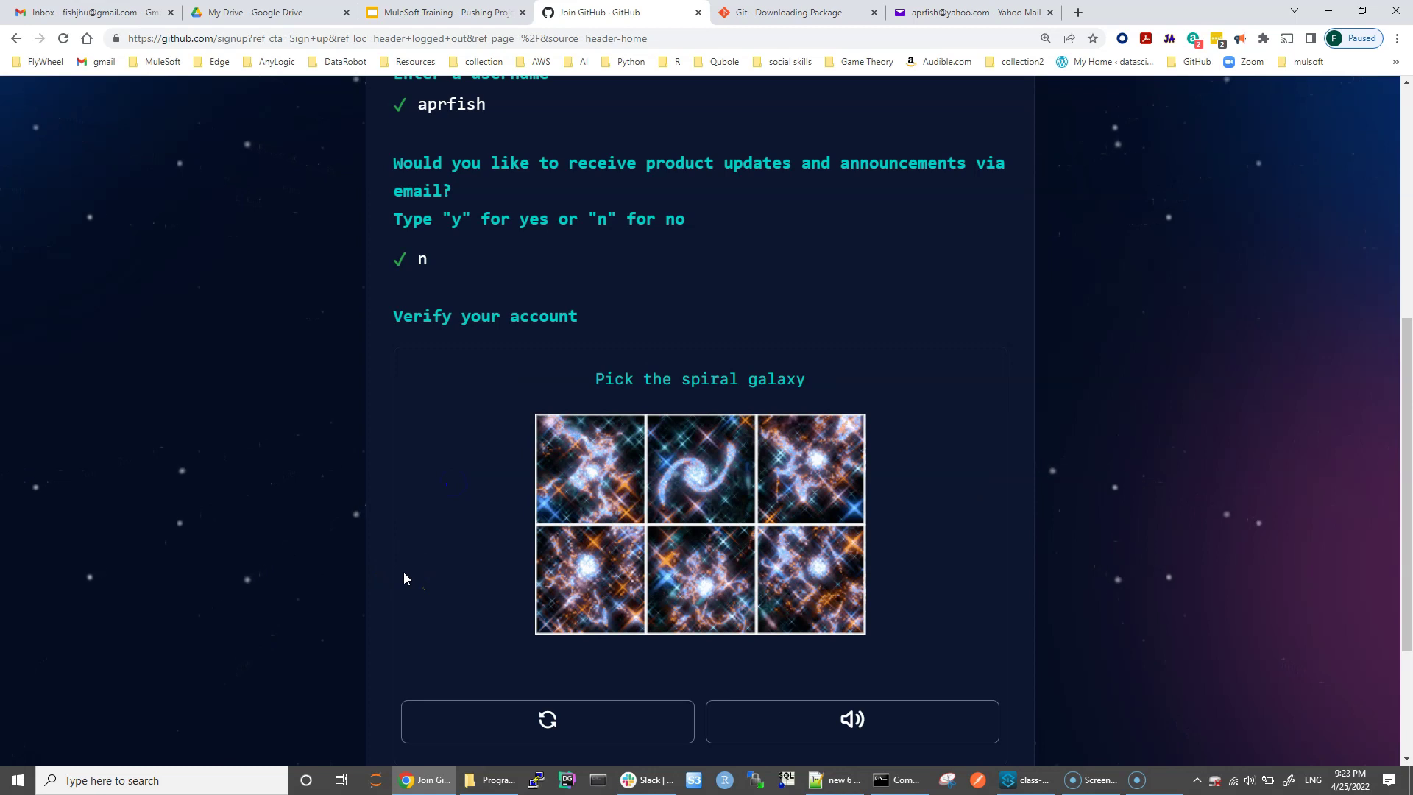
{"action": "left_click", "coordinate": [465, 545]}
{"action": "left_click", "coordinate": [719, 481]}
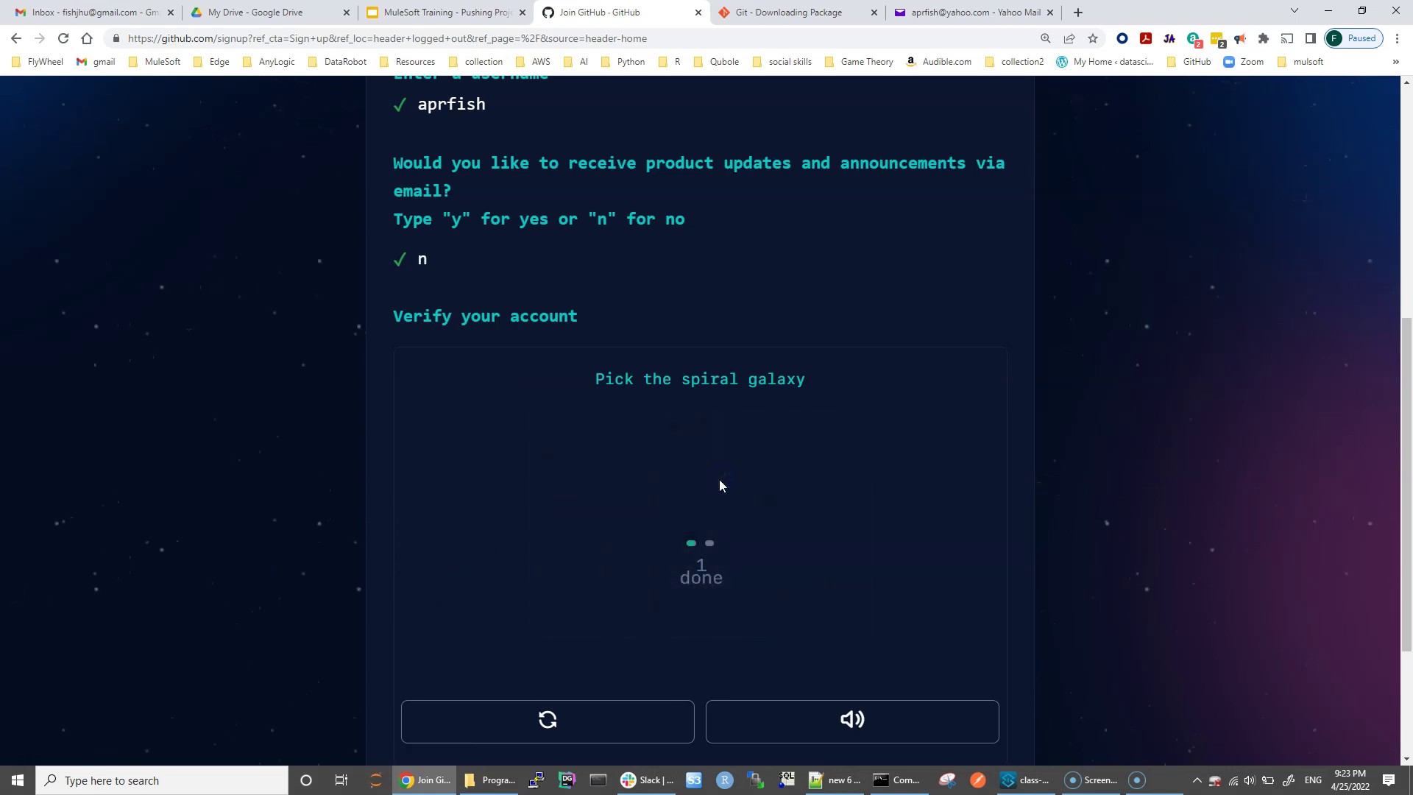
{"action": "left_click", "coordinate": [837, 500]}
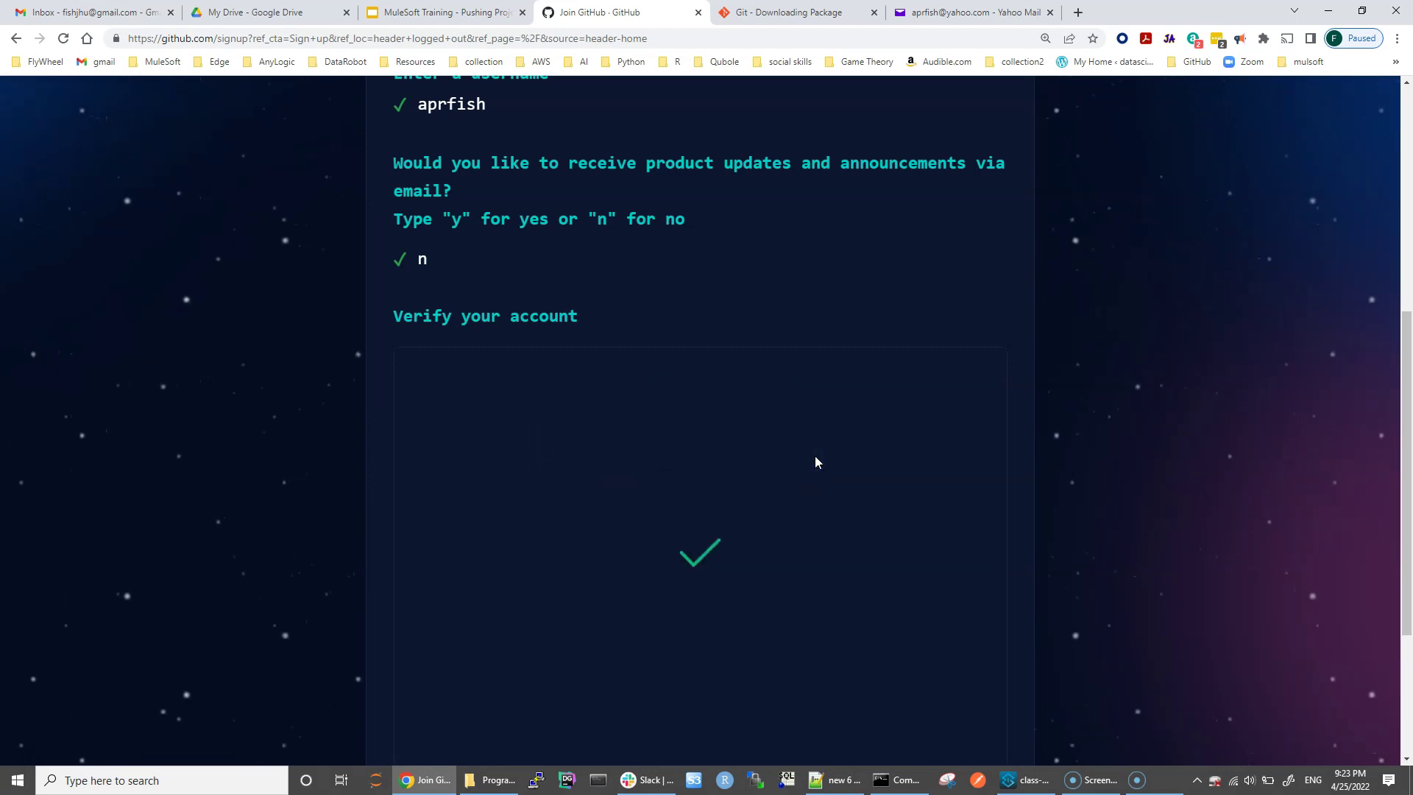
Step: Submit the completed sign-up form with Create account
{"action": "scroll", "coordinate": [858, 509], "scroll_direction": "down", "scroll_amount": 3}
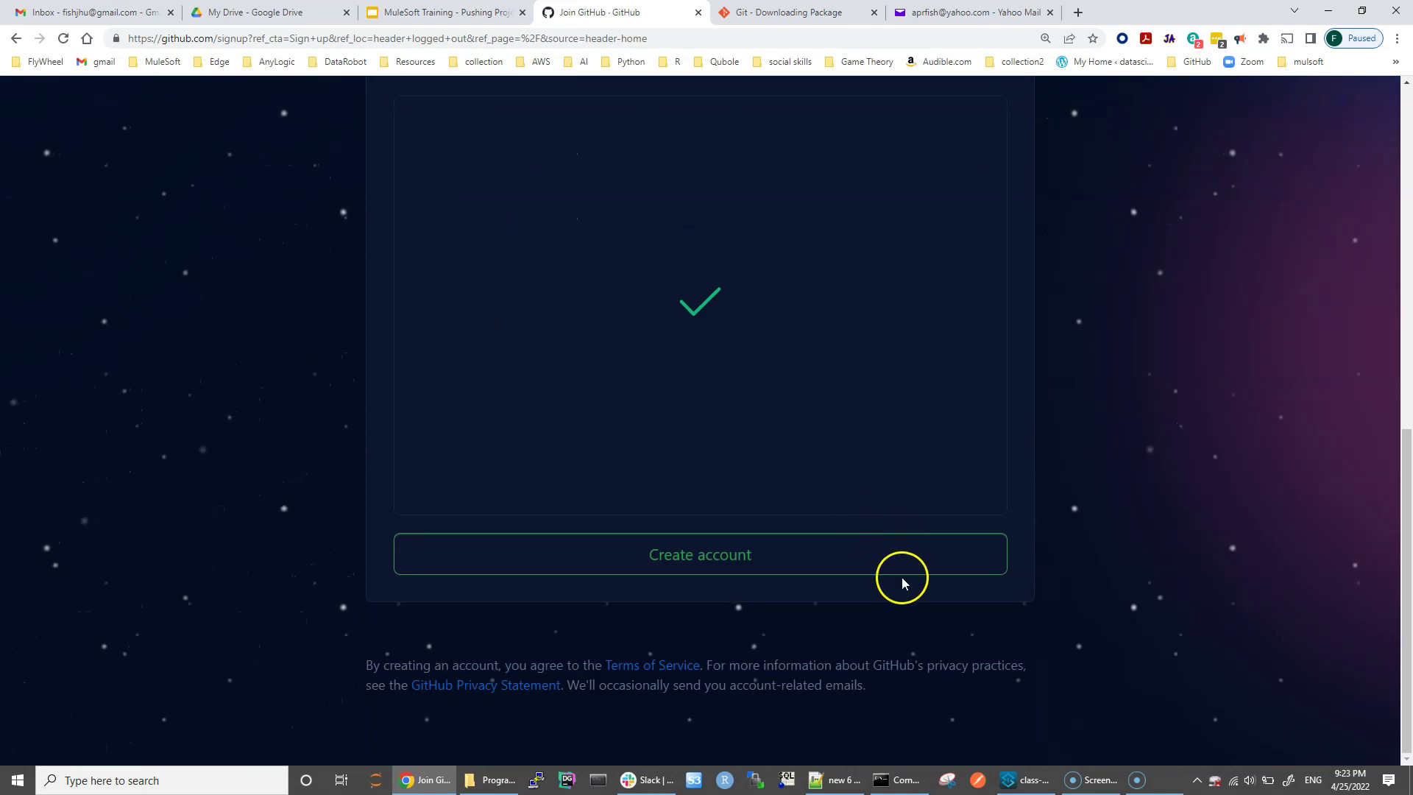
{"action": "left_click", "coordinate": [701, 563]}
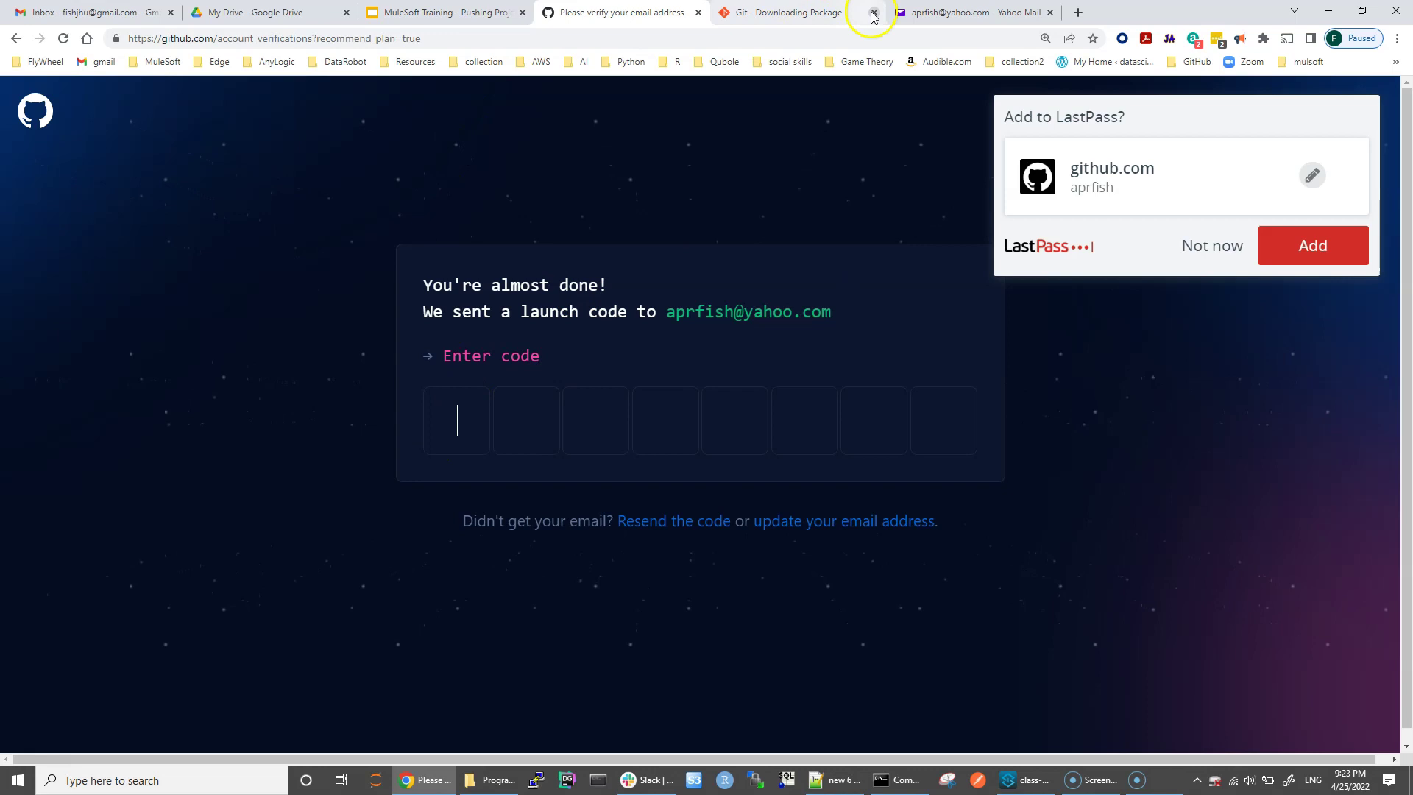
Step: Refresh Yahoo Mail, open the 'Your GitHub launch code' email and select the code
{"action": "left_click", "coordinate": [957, 12]}
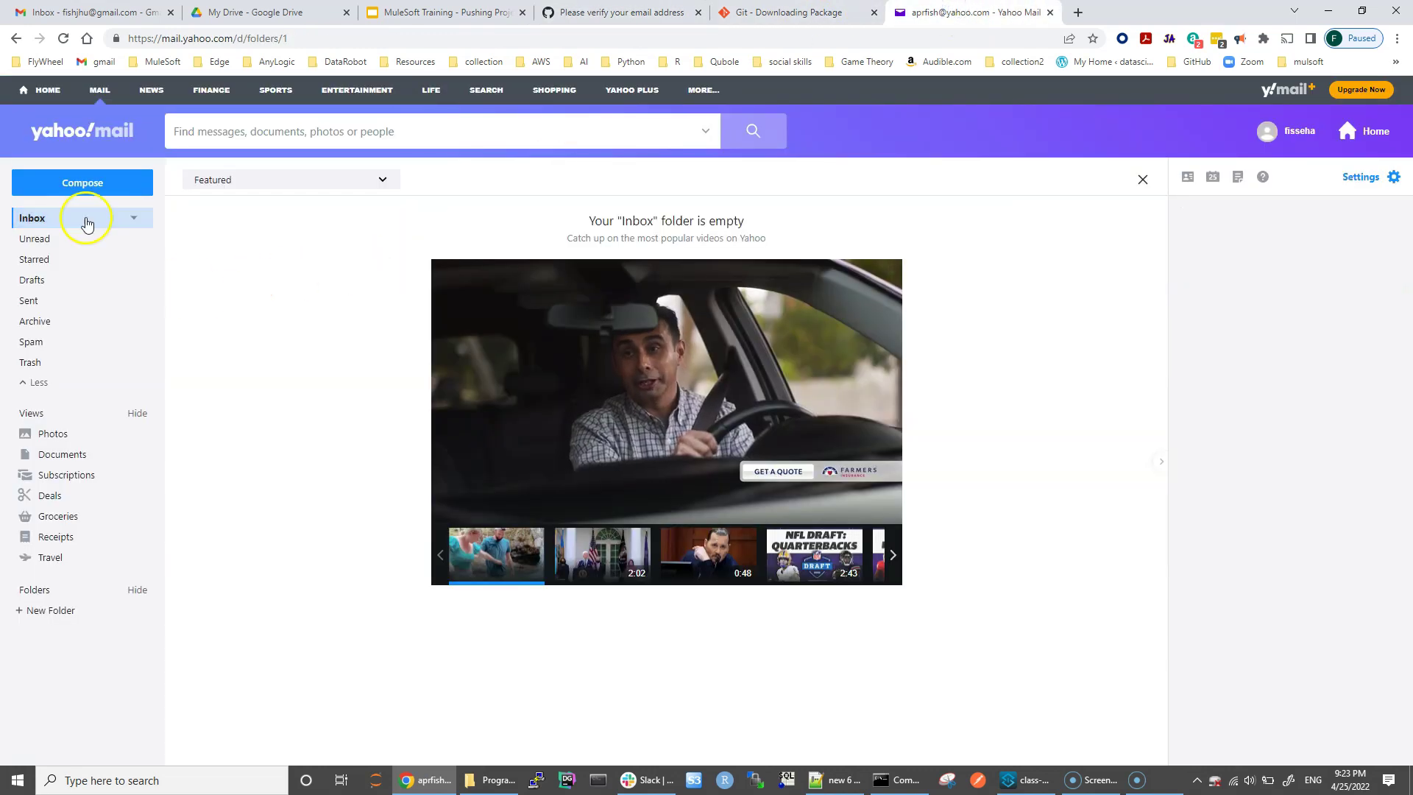
{"action": "left_click", "coordinate": [62, 41]}
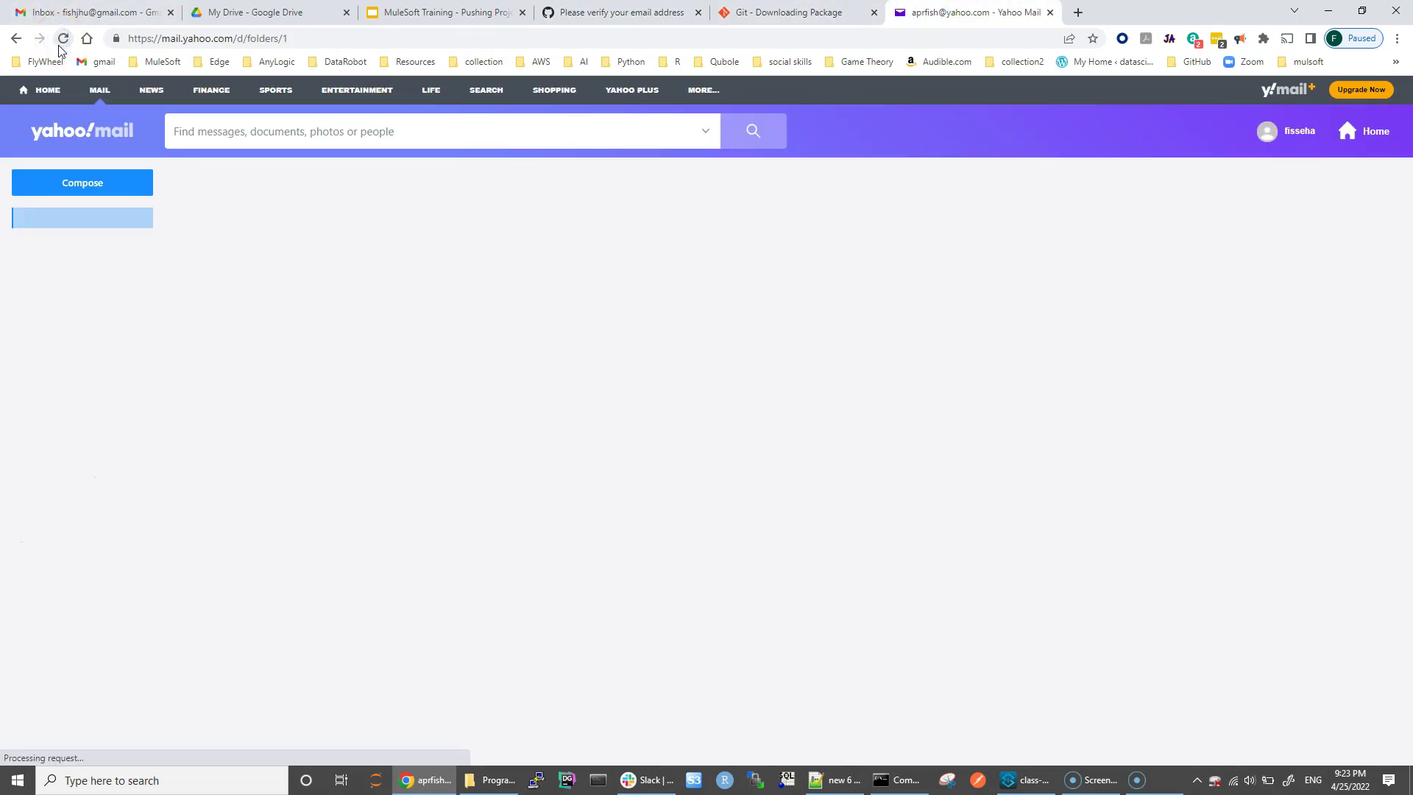
{"action": "left_click", "coordinate": [506, 233]}
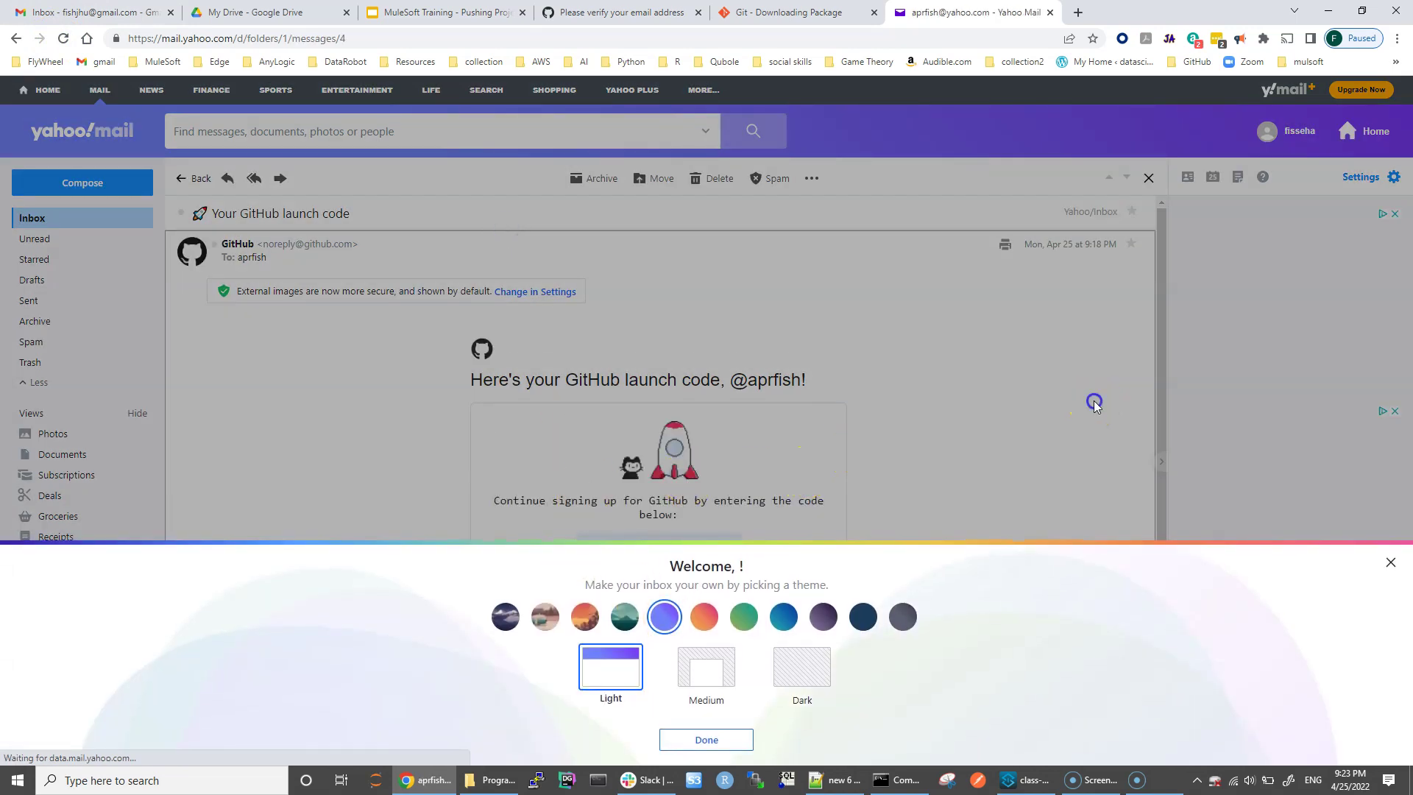
{"action": "left_click", "coordinate": [1392, 563]}
{"action": "left_click_drag", "start_coordinate": [590, 555], "coordinate": [732, 553]}
{"action": "key", "text": "ctrl+c"}
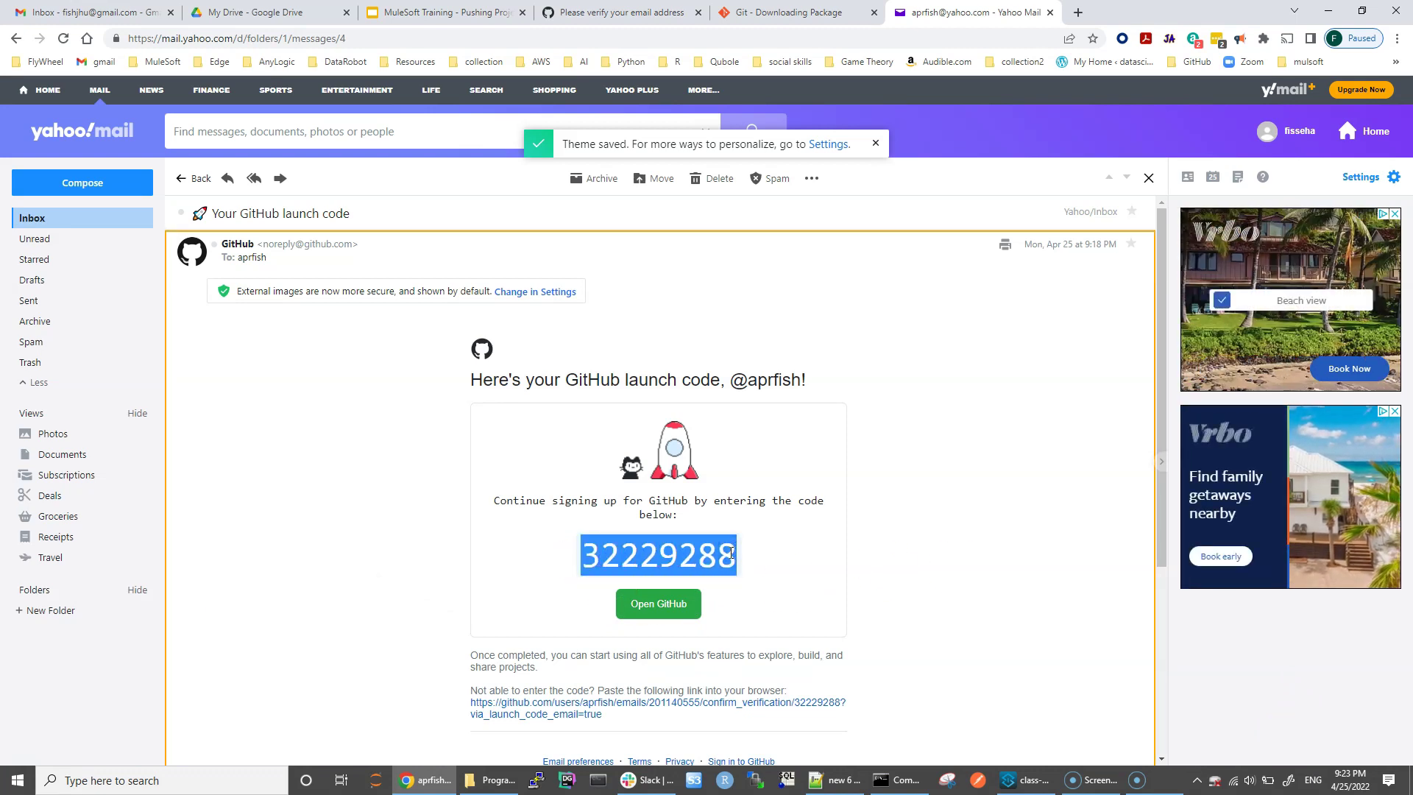
{"action": "left_click", "coordinate": [640, 13]}
Step: Paste the launch code into the verification boxes and skip the personalization survey
{"action": "key", "text": "ctrl+v"}
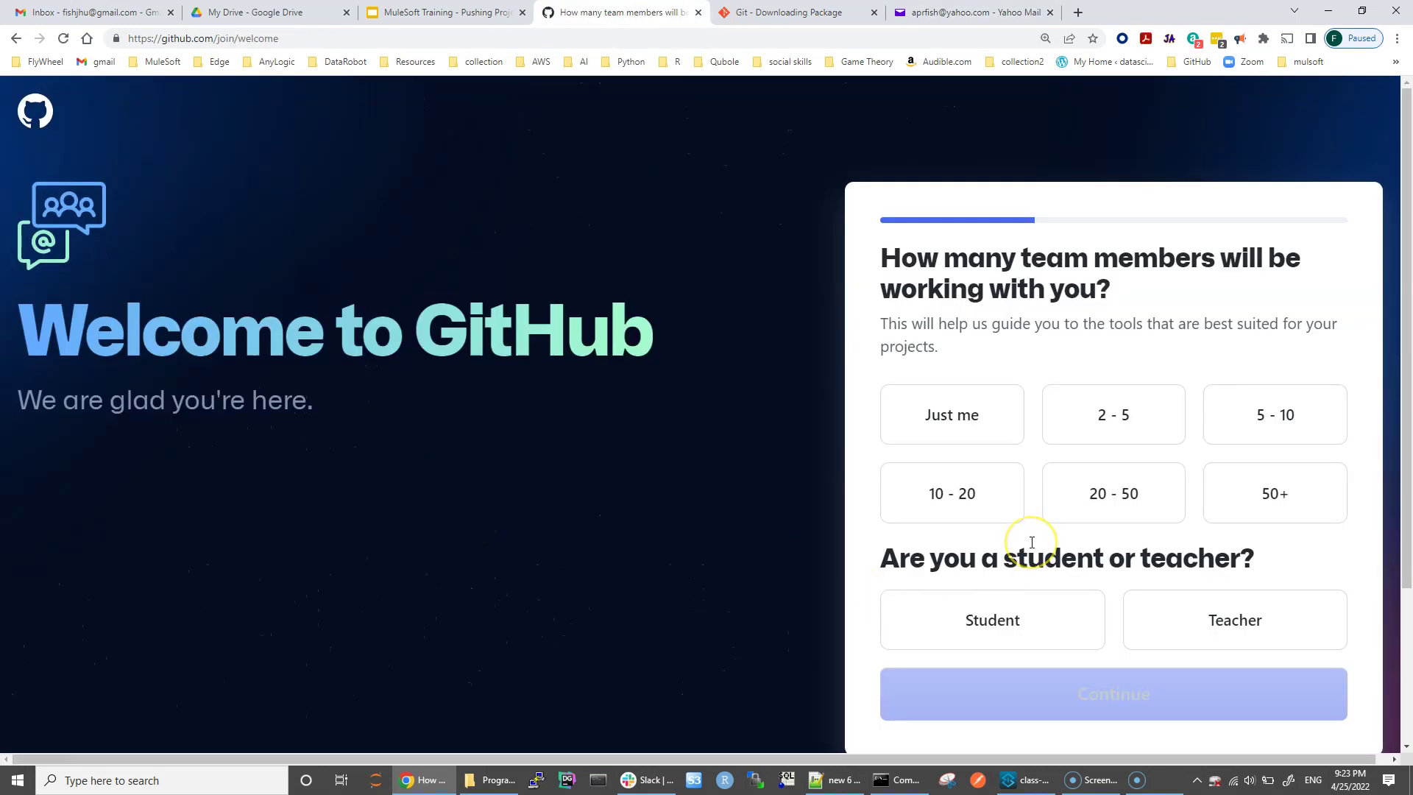
{"action": "scroll", "coordinate": [1066, 606], "scroll_direction": "down", "scroll_amount": 3}
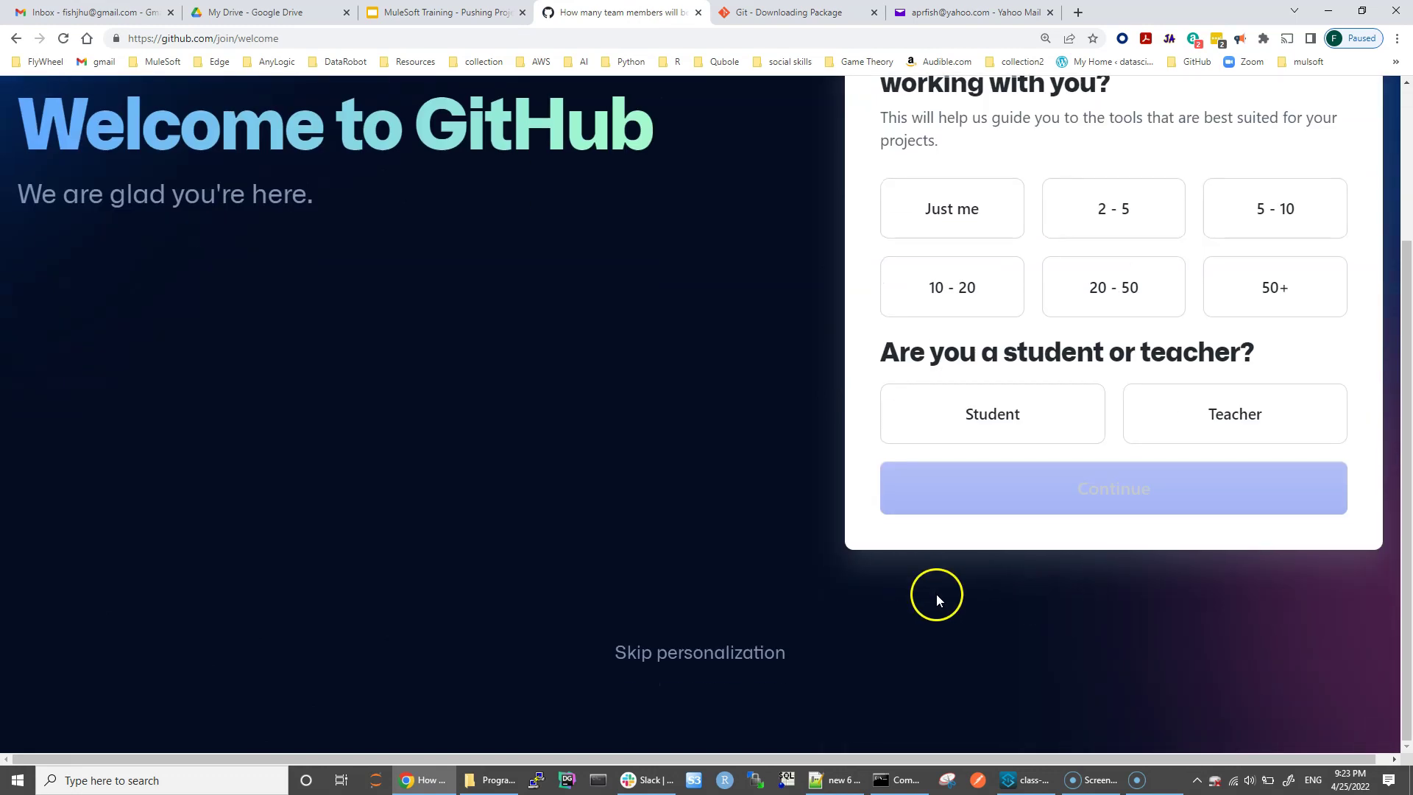
{"action": "scroll", "coordinate": [937, 596], "scroll_direction": "up", "scroll_amount": 2}
{"action": "scroll", "coordinate": [1211, 309], "scroll_direction": "down", "scroll_amount": 2}
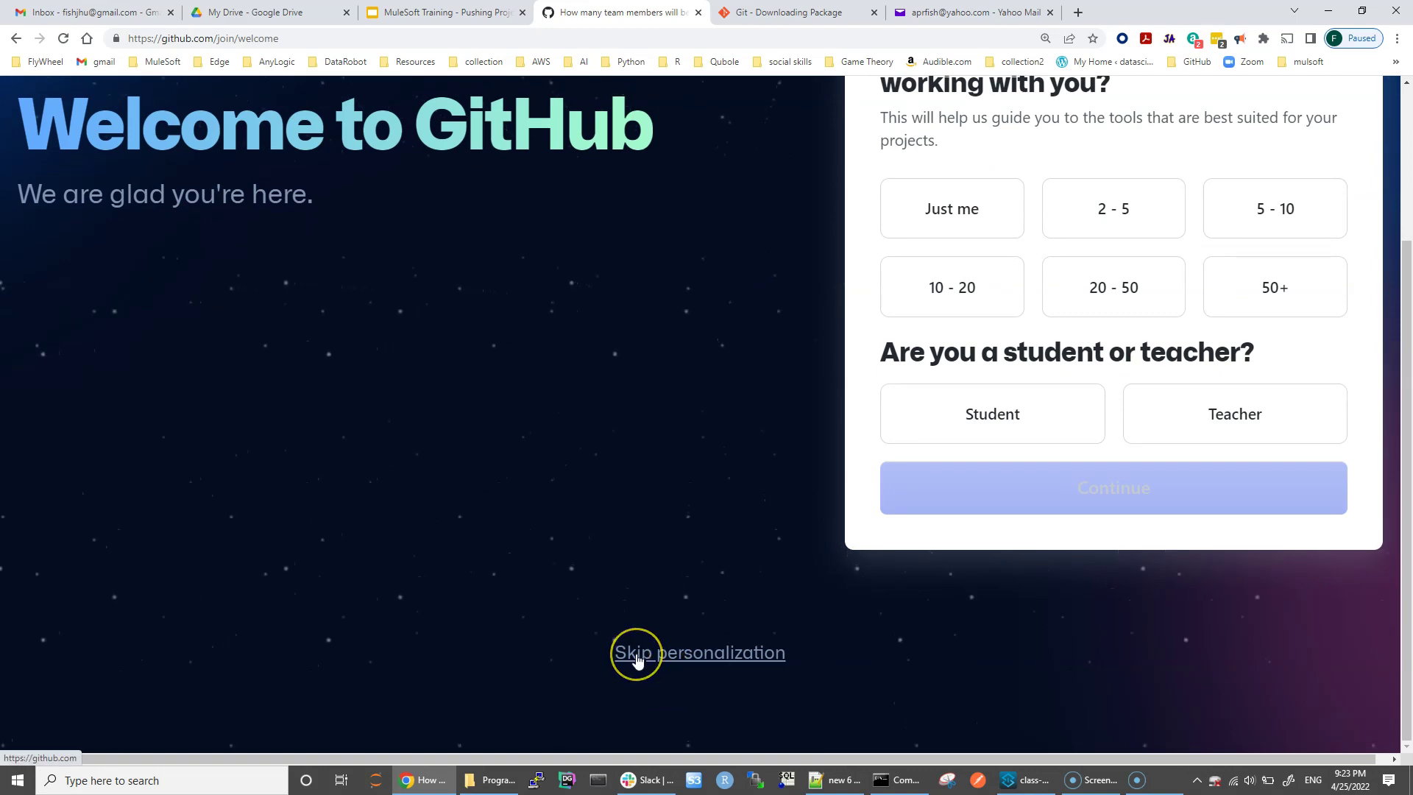
{"action": "left_click", "coordinate": [637, 654]}
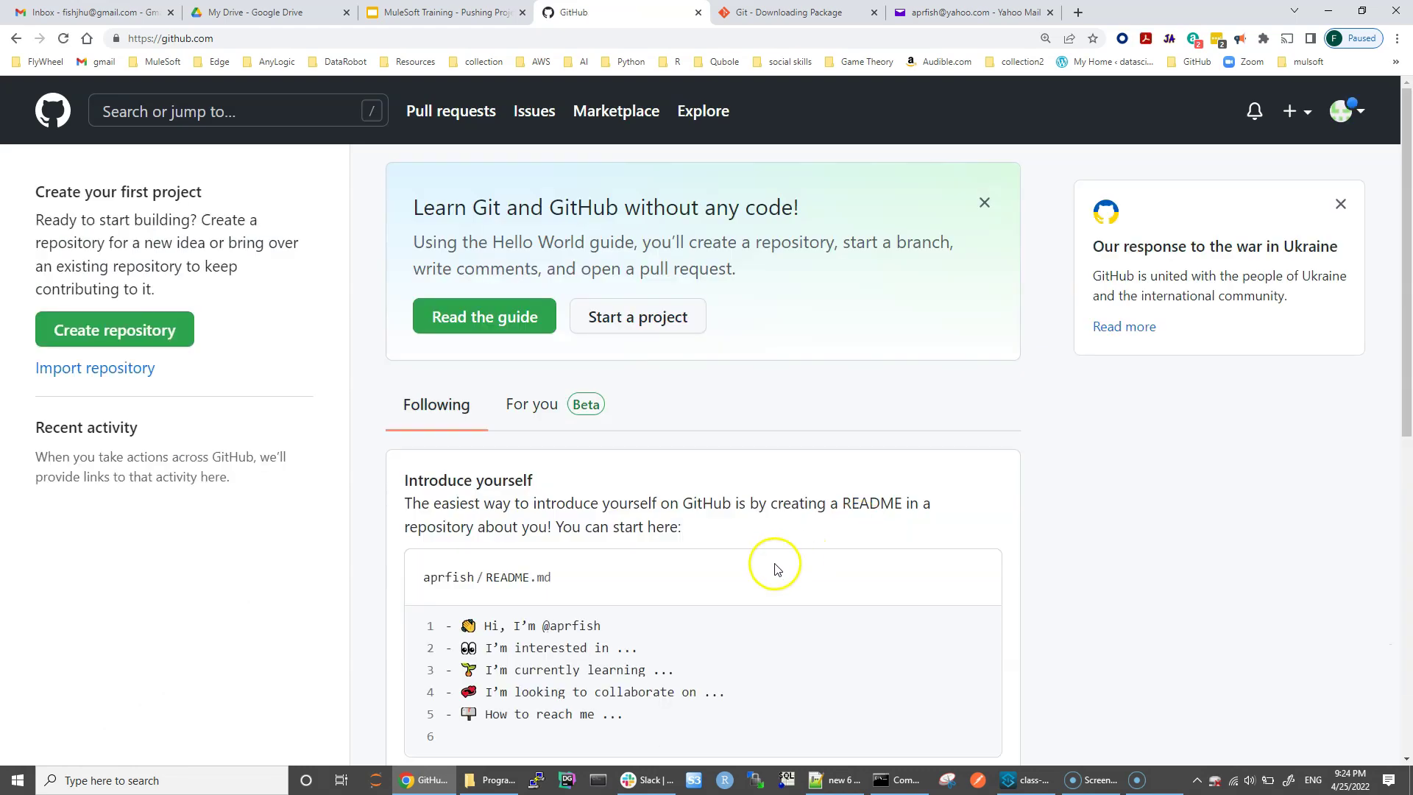
Step: View Your repositories from the avatar menu, find it empty, and return home via the GitHub logo
{"action": "left_click", "coordinate": [1360, 115]}
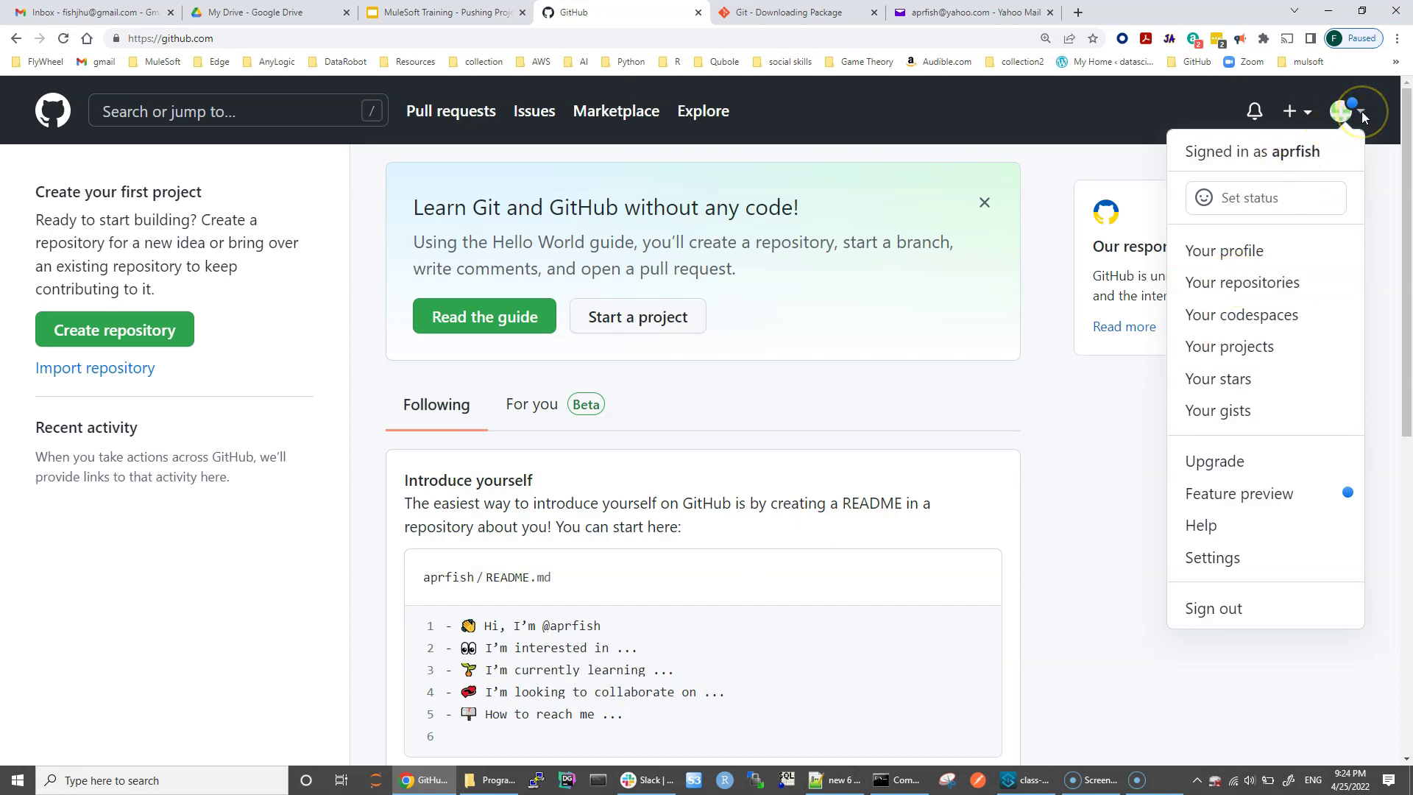
{"action": "left_click", "coordinate": [1235, 293]}
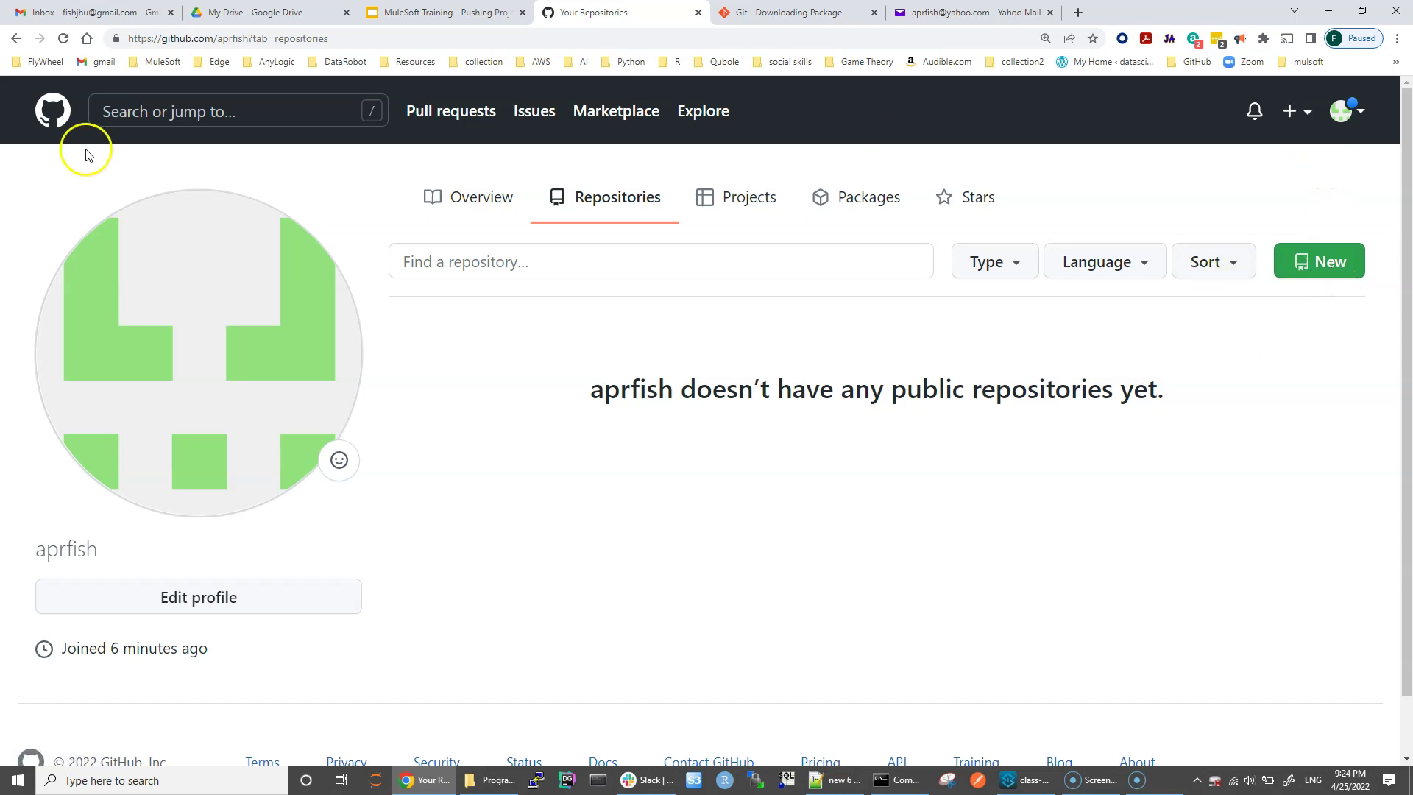
{"action": "left_click", "coordinate": [49, 118]}
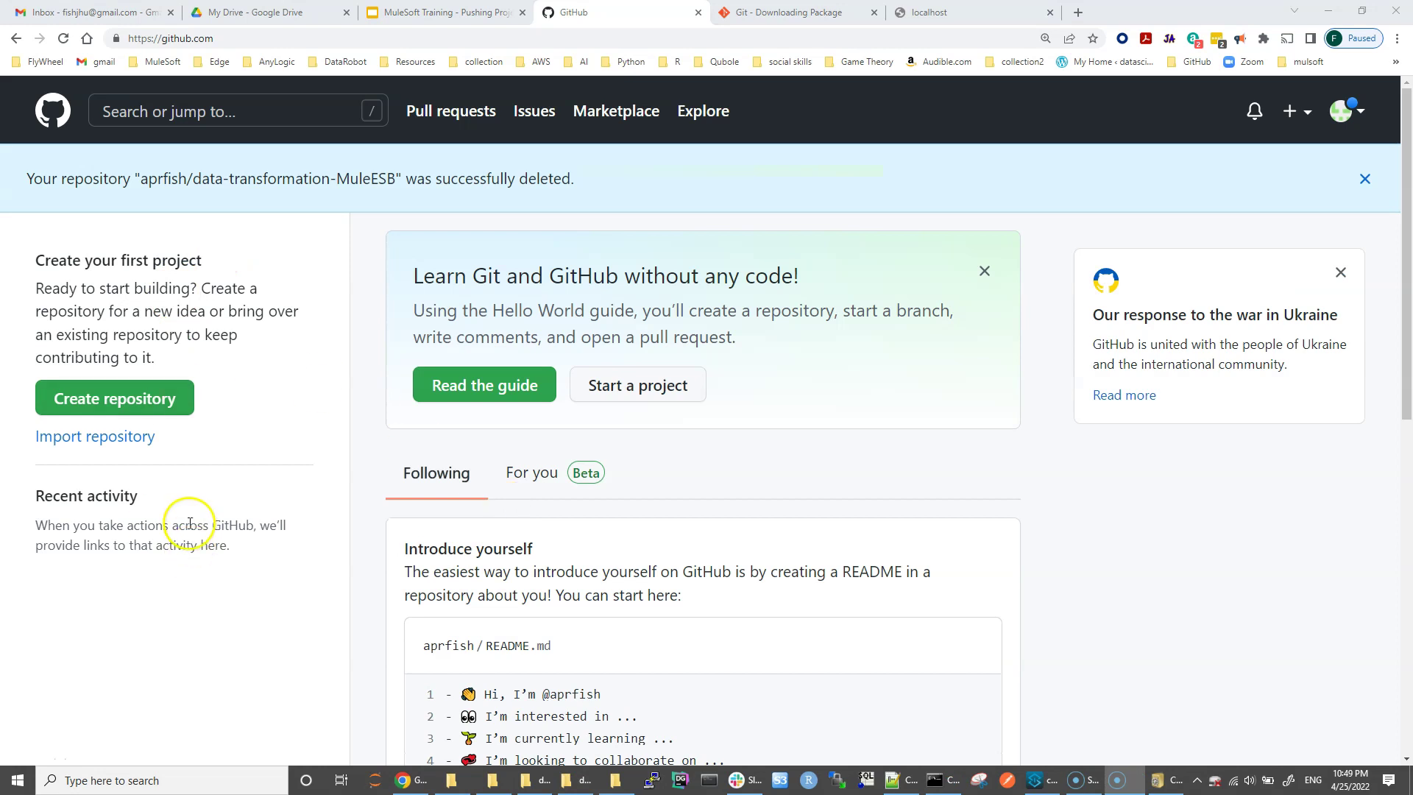
Step: Start a new repository named send-data-MuleESB and paste in its xlsx-sending description
{"action": "left_click", "coordinate": [115, 398]}
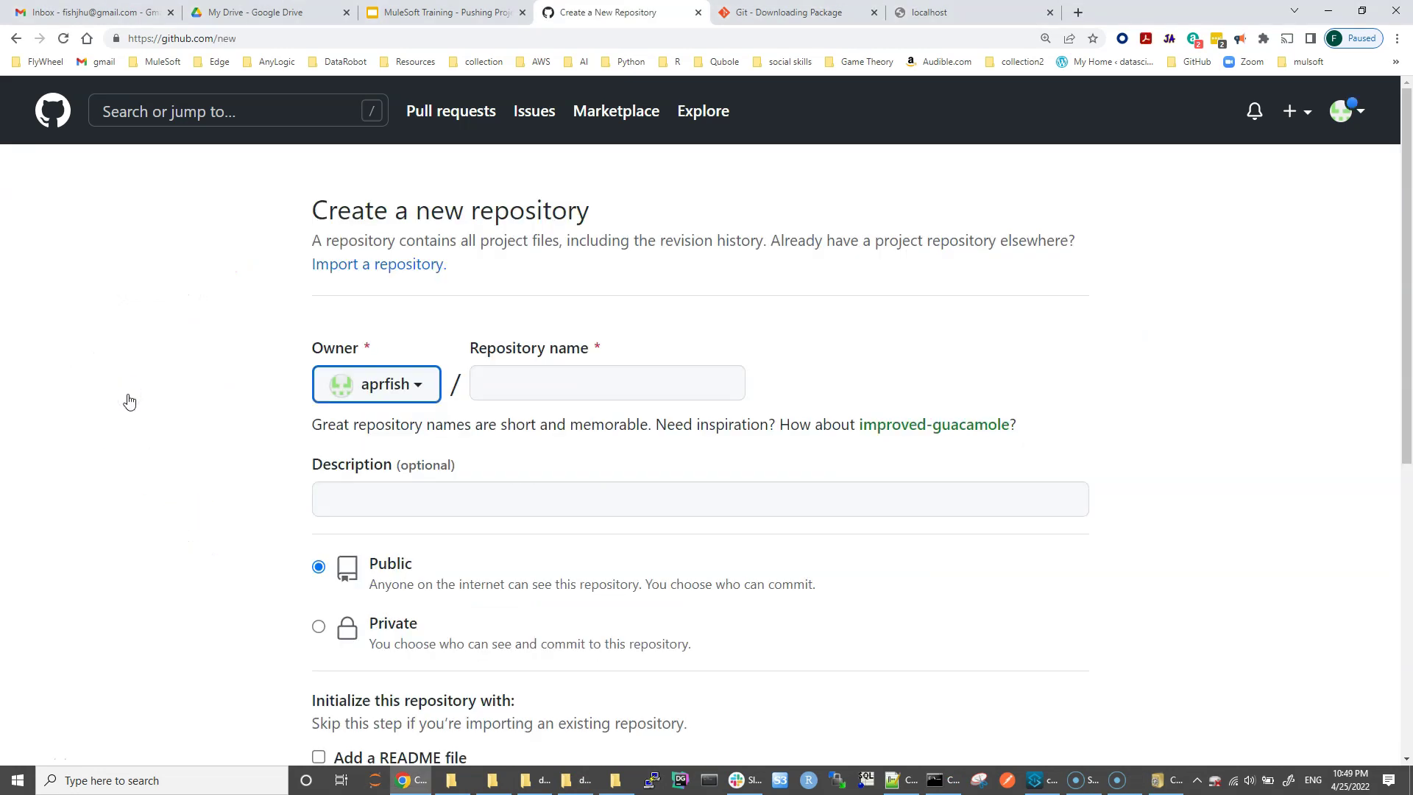
{"action": "left_click", "coordinate": [535, 379]}
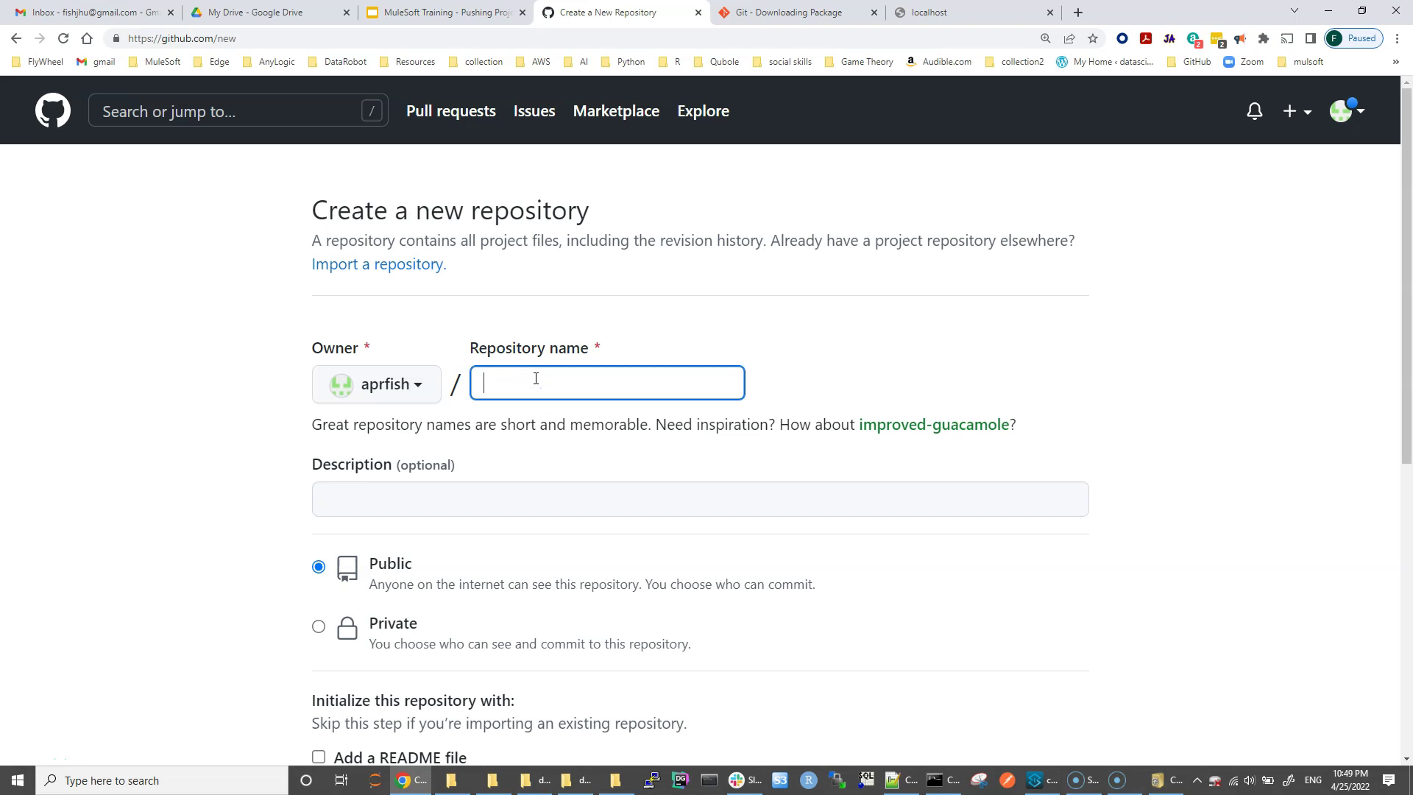
{"action": "type", "text": "send-dat"}
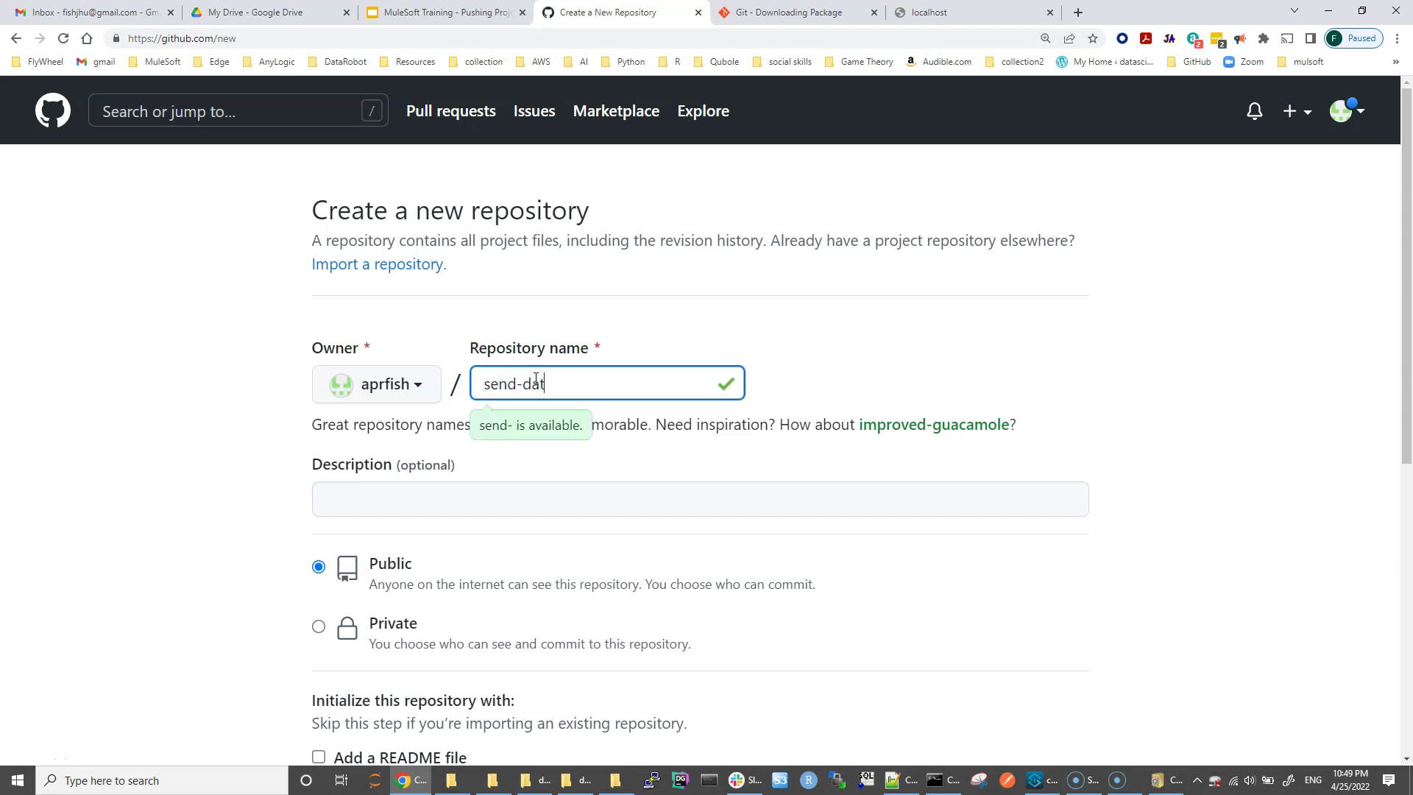
{"action": "type", "text": "a-Mule"}
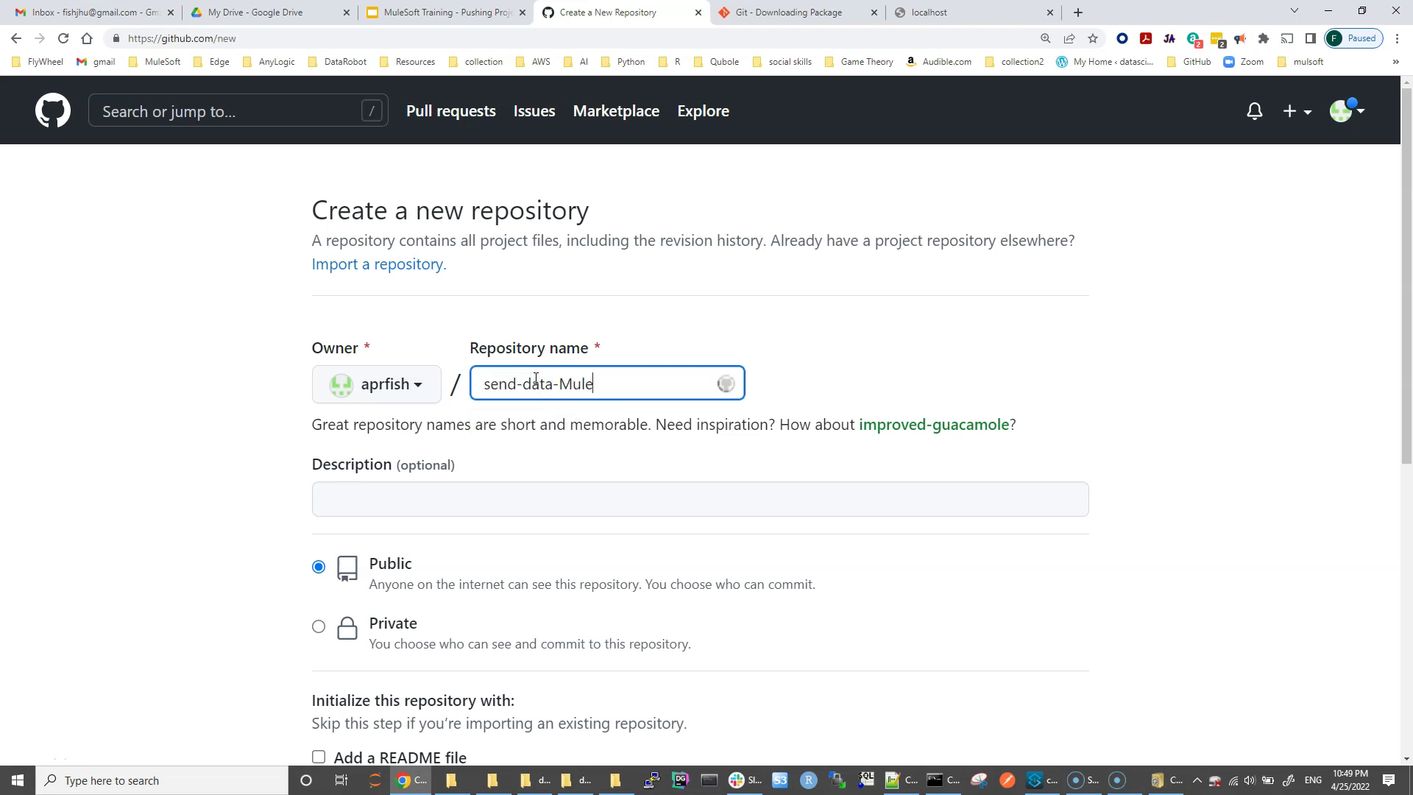
{"action": "type", "text": "ESB"}
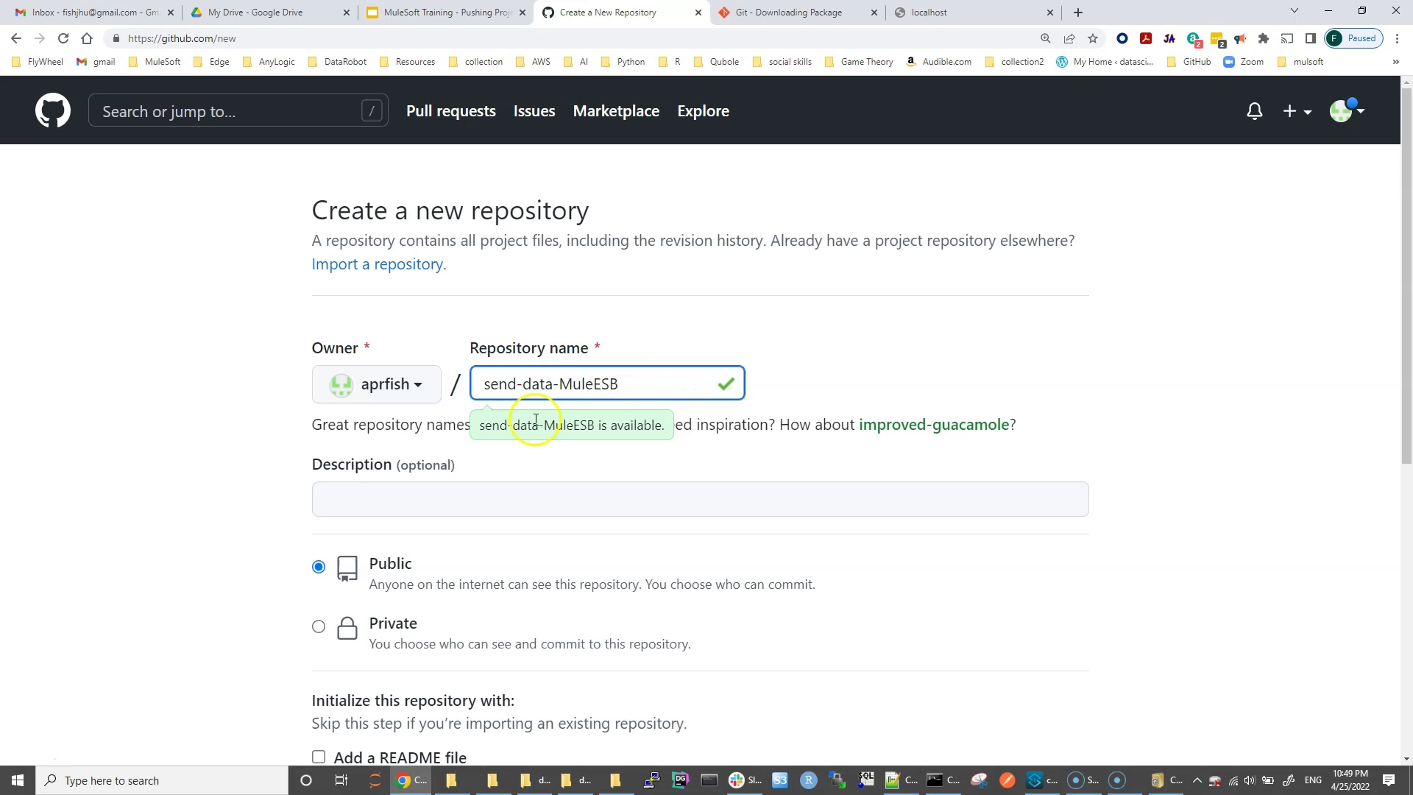
{"action": "left_click", "coordinate": [390, 506]}
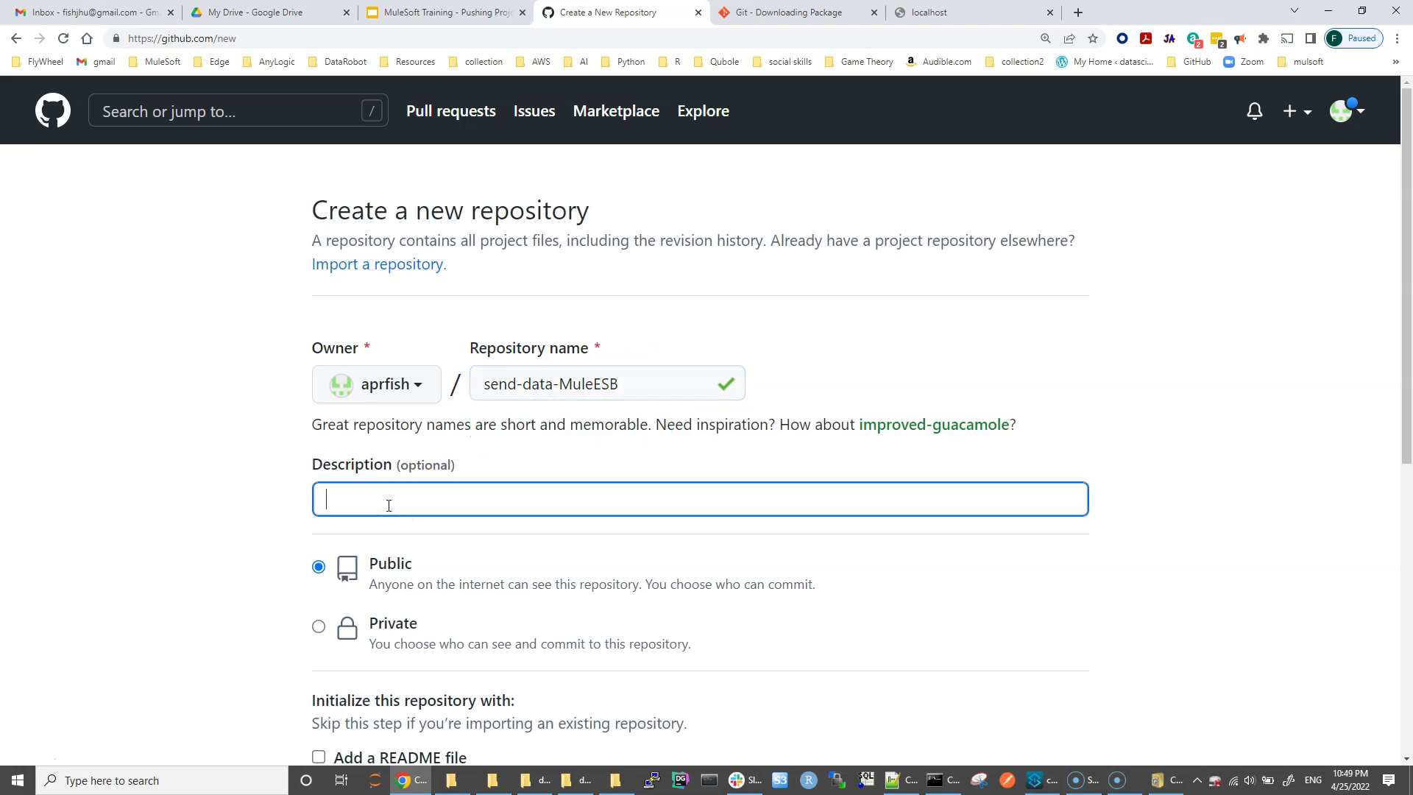
{"action": "type", "text": "This application sends xlsx data in the requested format."}
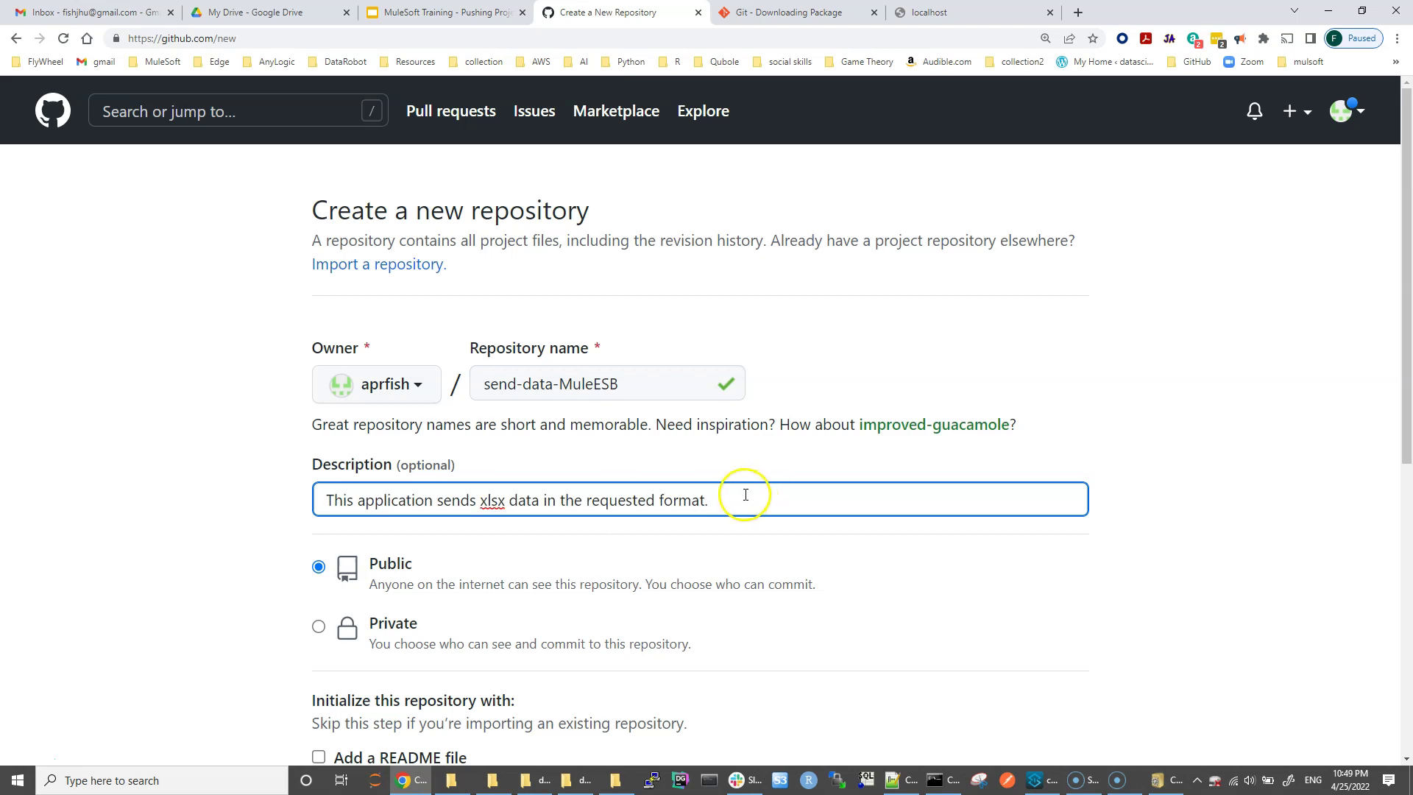
{"action": "left_click_drag", "start_coordinate": [745, 495], "coordinate": [436, 503]}
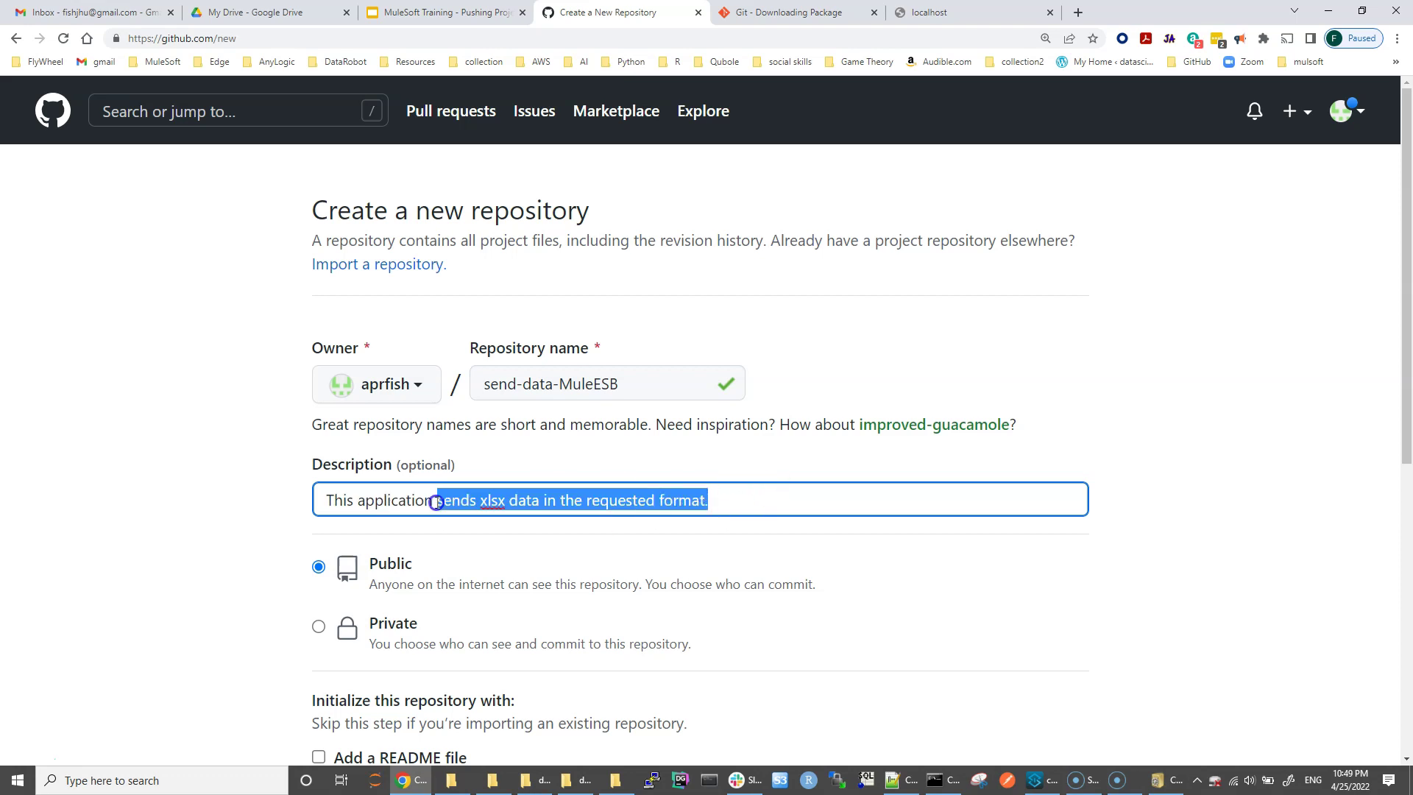
{"action": "left_click", "coordinate": [599, 505]}
{"action": "left_click", "coordinate": [735, 486]}
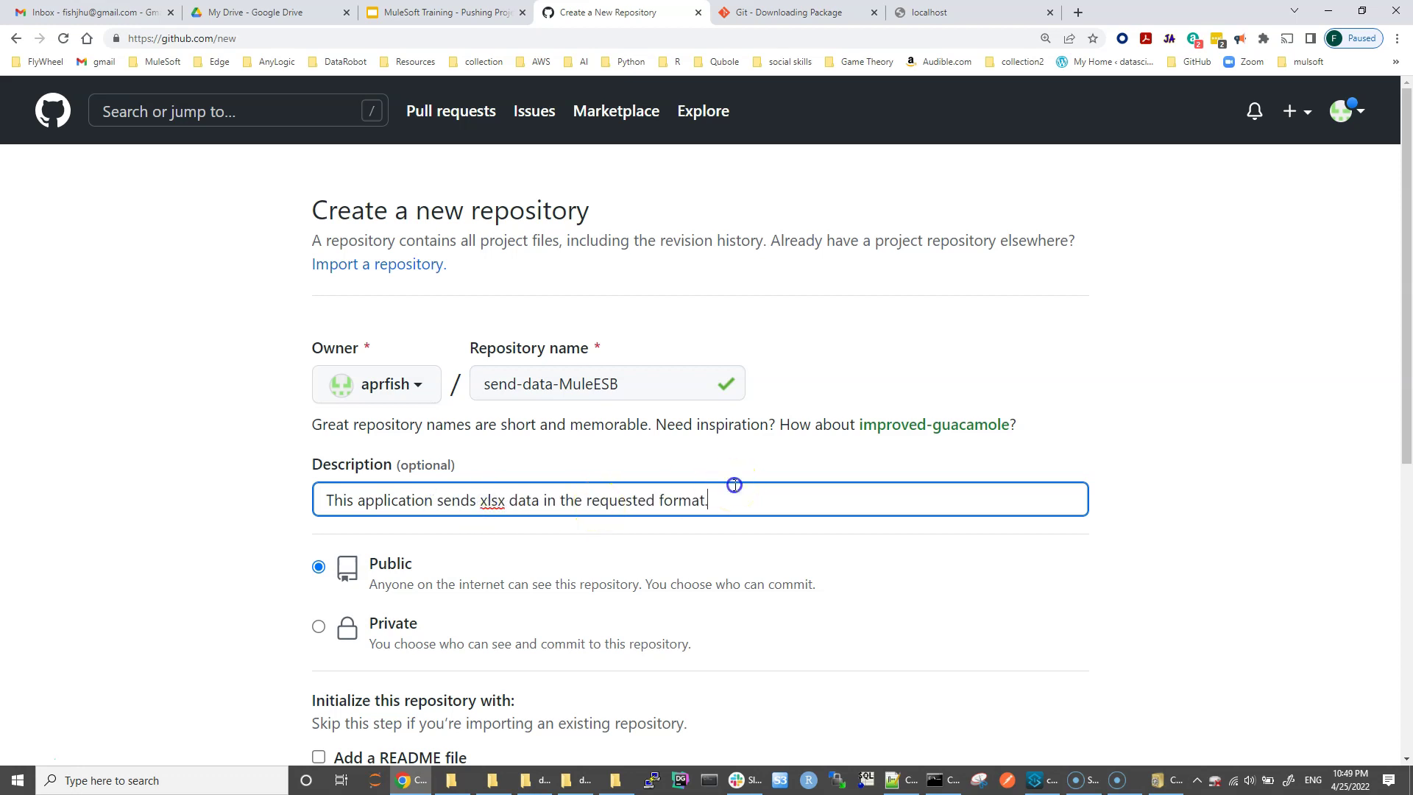
Step: Tick 'Add a README file' and create the send-data-MuleESB repository
{"action": "scroll", "coordinate": [734, 486], "scroll_direction": "down", "scroll_amount": 3}
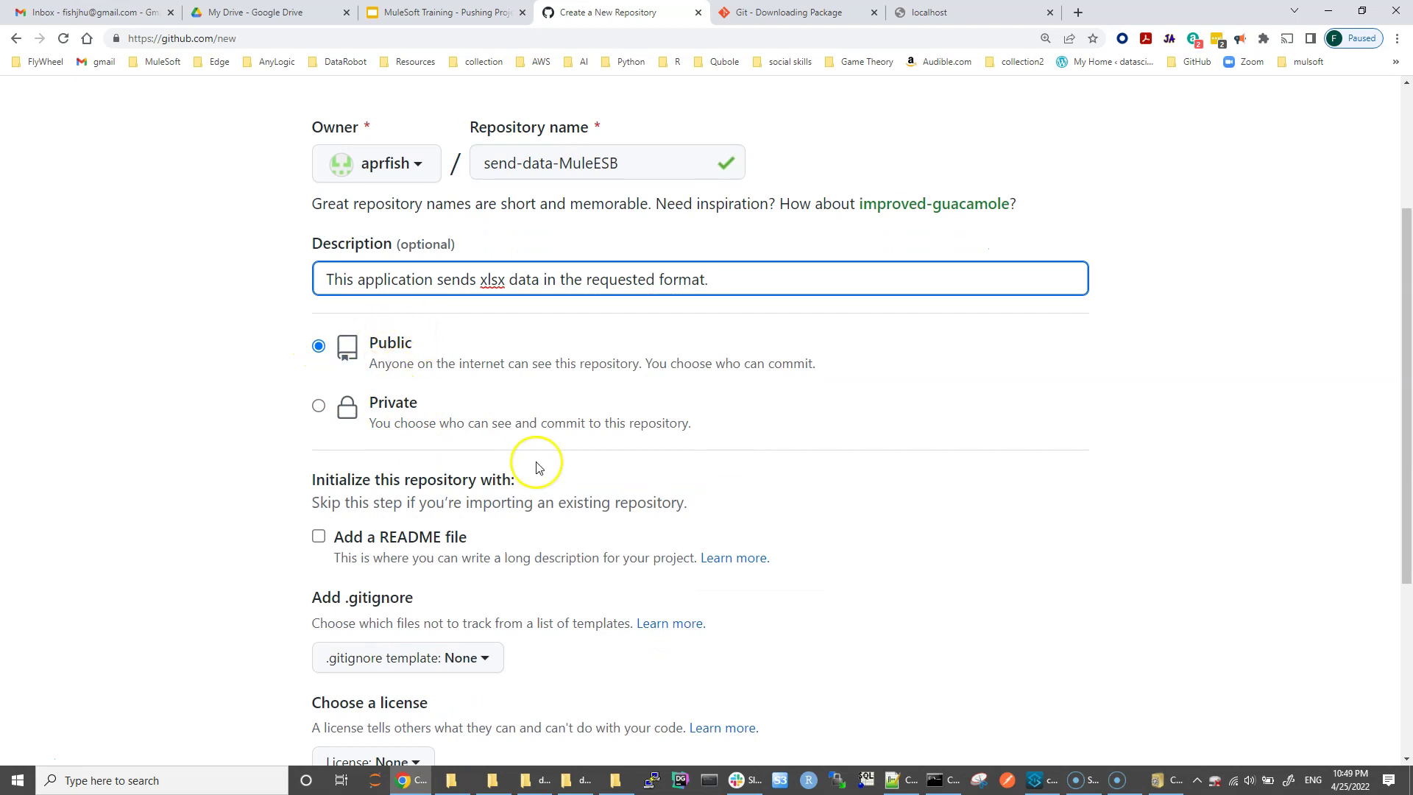
{"action": "scroll", "coordinate": [536, 467], "scroll_direction": "down", "scroll_amount": 3}
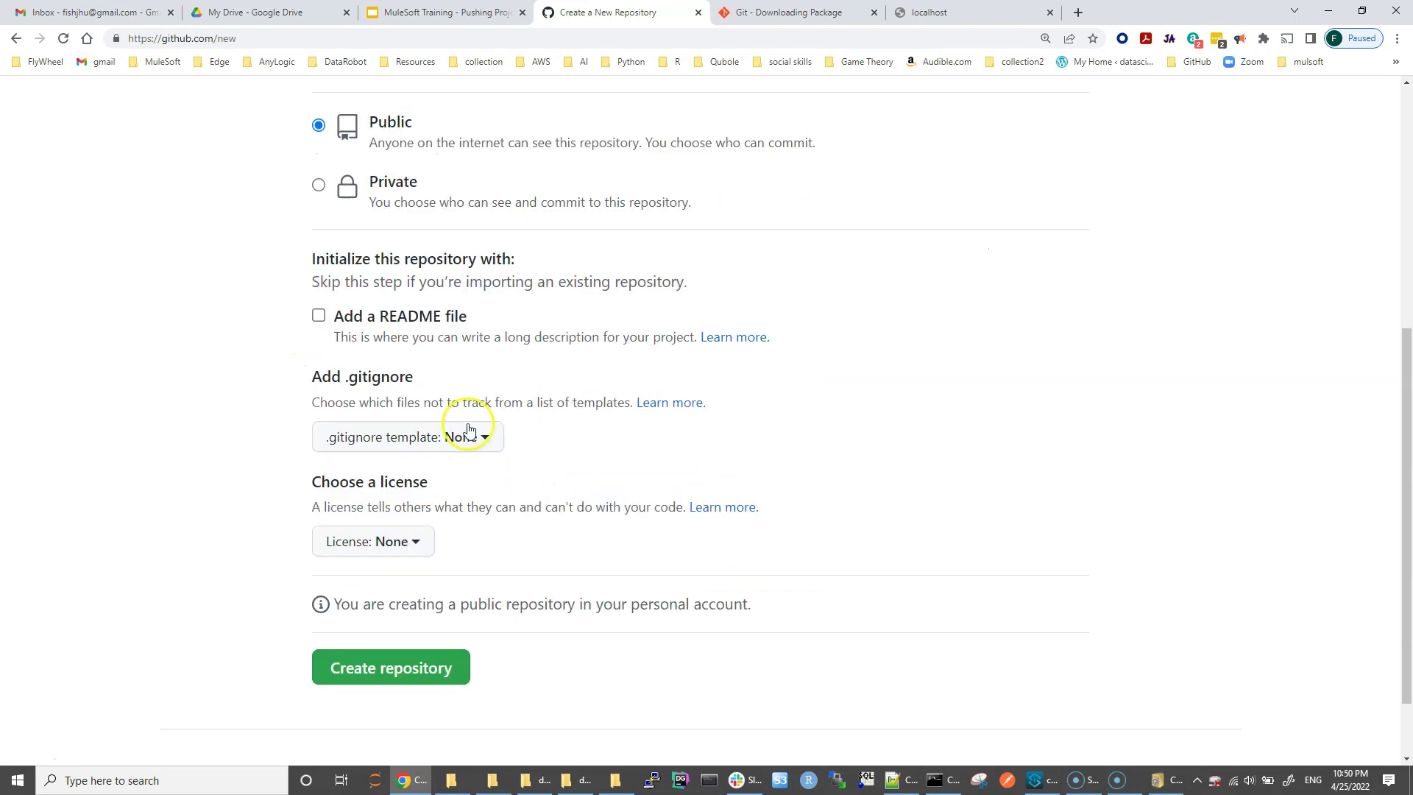
{"action": "left_click", "coordinate": [319, 316]}
{"action": "scroll", "coordinate": [568, 662], "scroll_direction": "down", "scroll_amount": 2}
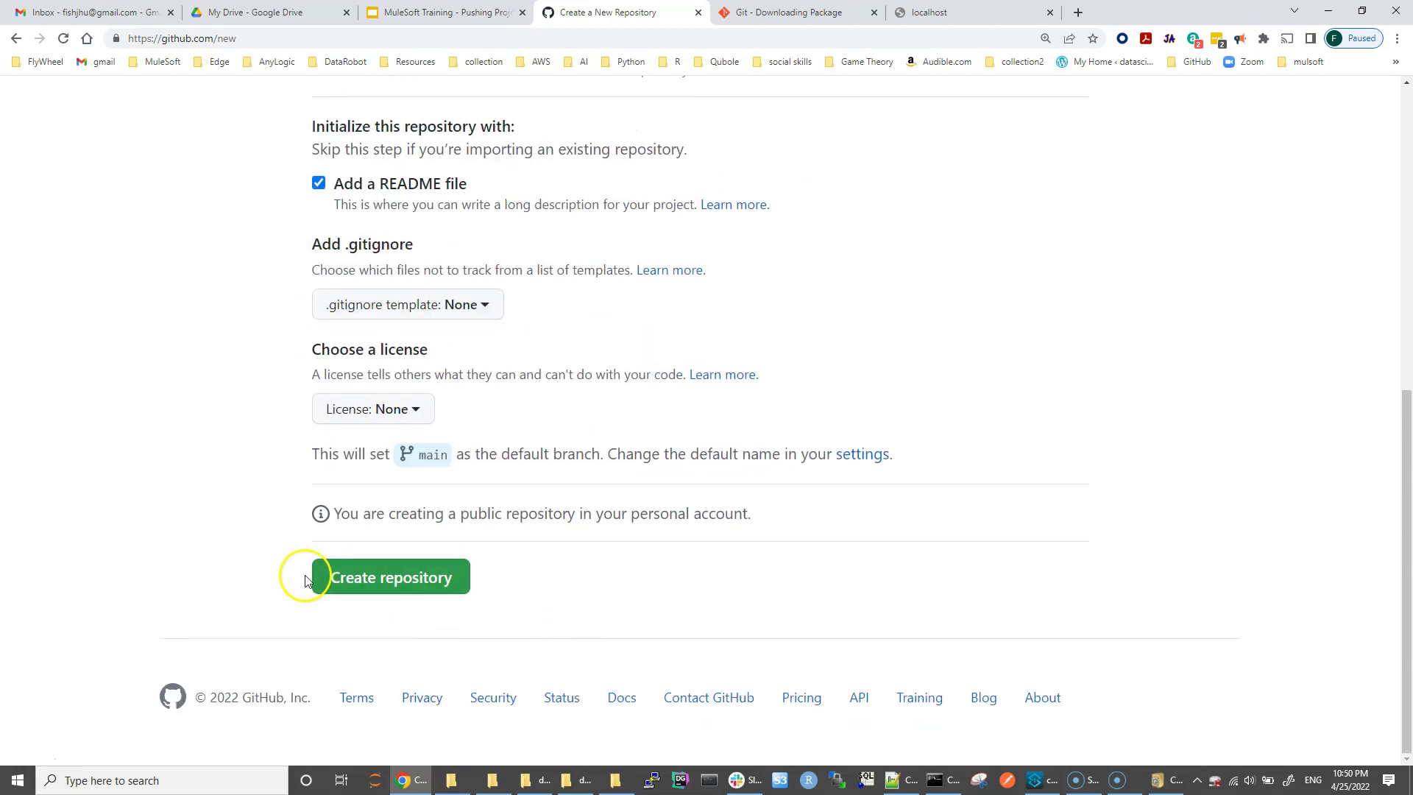
{"action": "left_click", "coordinate": [370, 580]}
Step: Create the public send-data-MuleESB repository and select its README line about sending xlsx data
{"action": "left_click", "coordinate": [368, 577]}
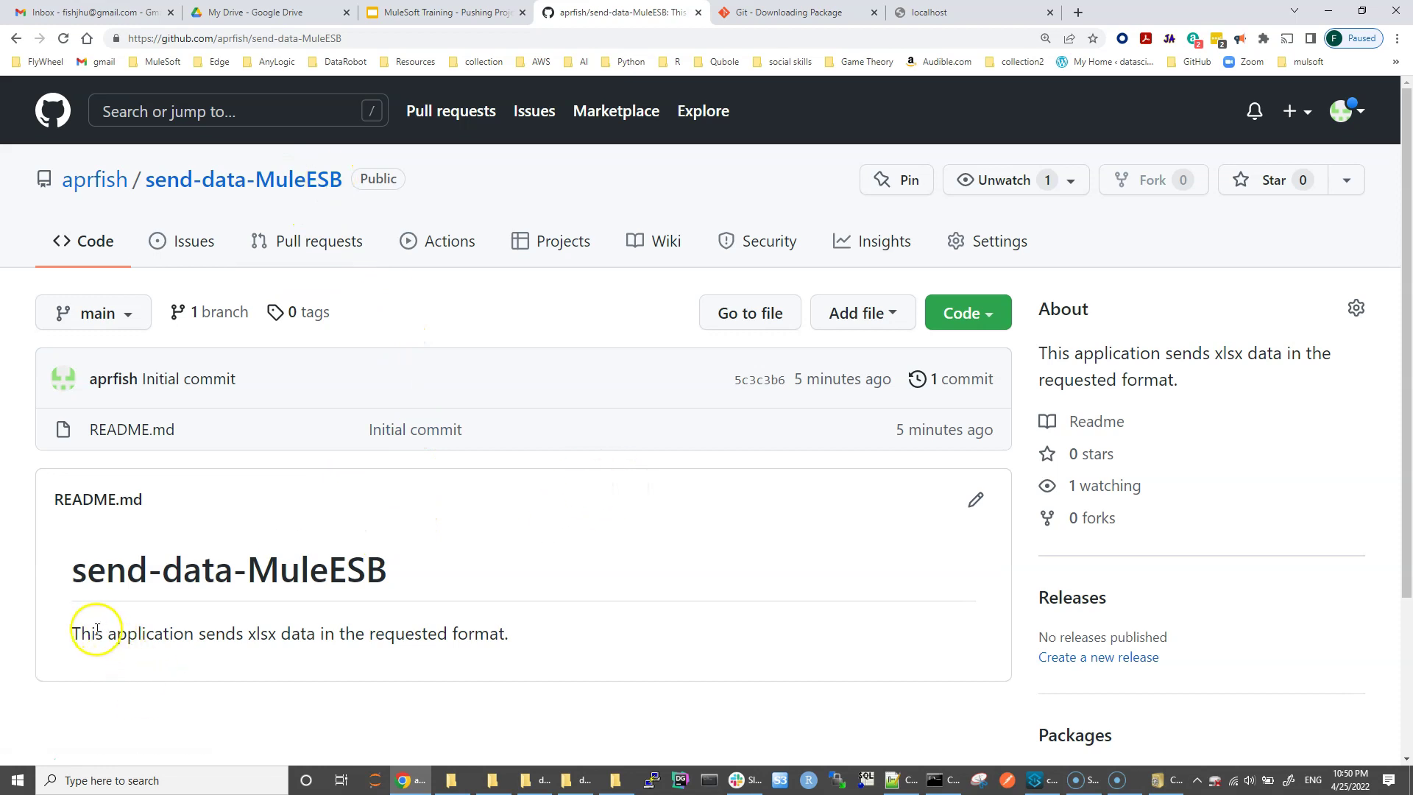
{"action": "left_click_drag", "start_coordinate": [74, 634], "coordinate": [506, 641]}
{"action": "left_click", "coordinate": [451, 780]}
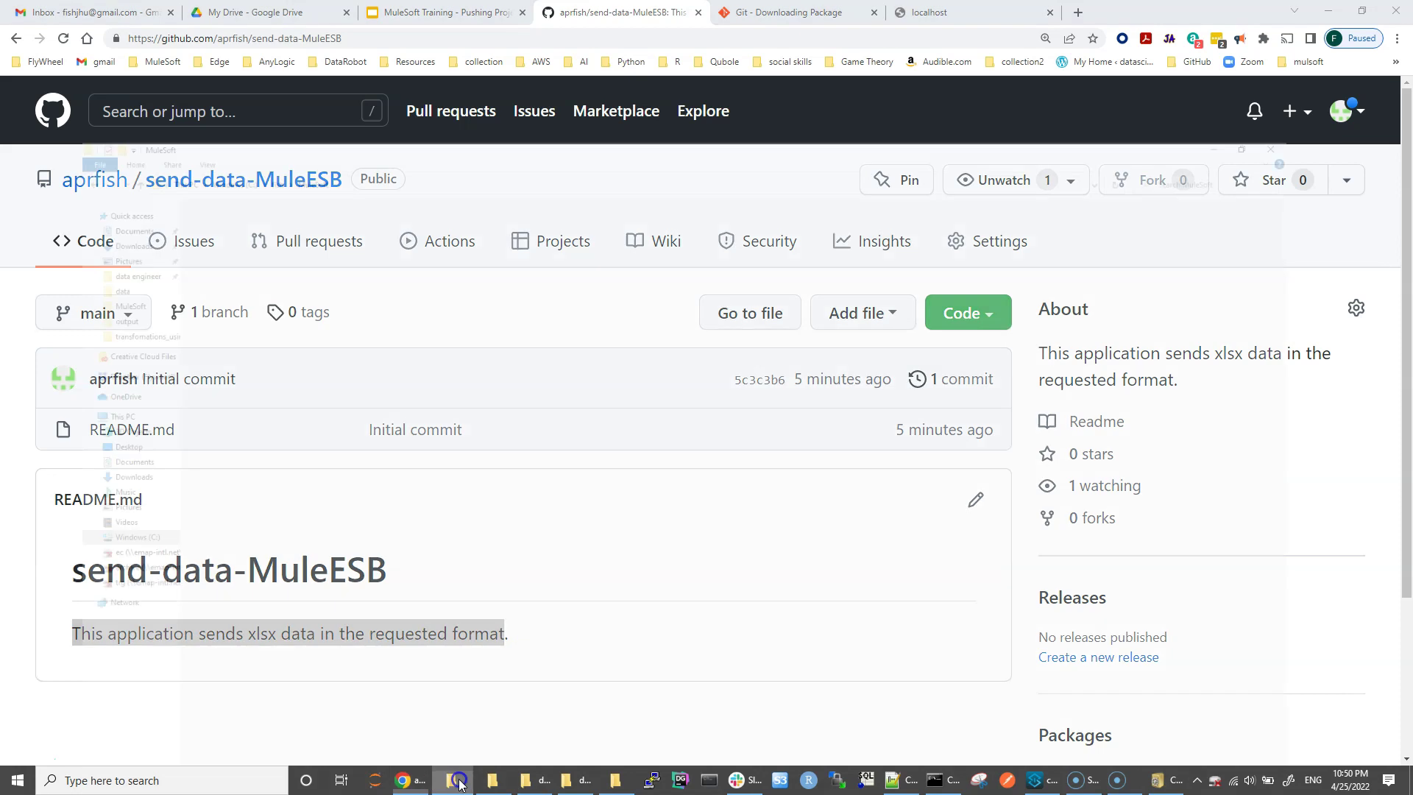
Step: Make a new folder named GitHub in C:\fish\MuleSoft and open it
{"action": "right_click", "coordinate": [255, 329]}
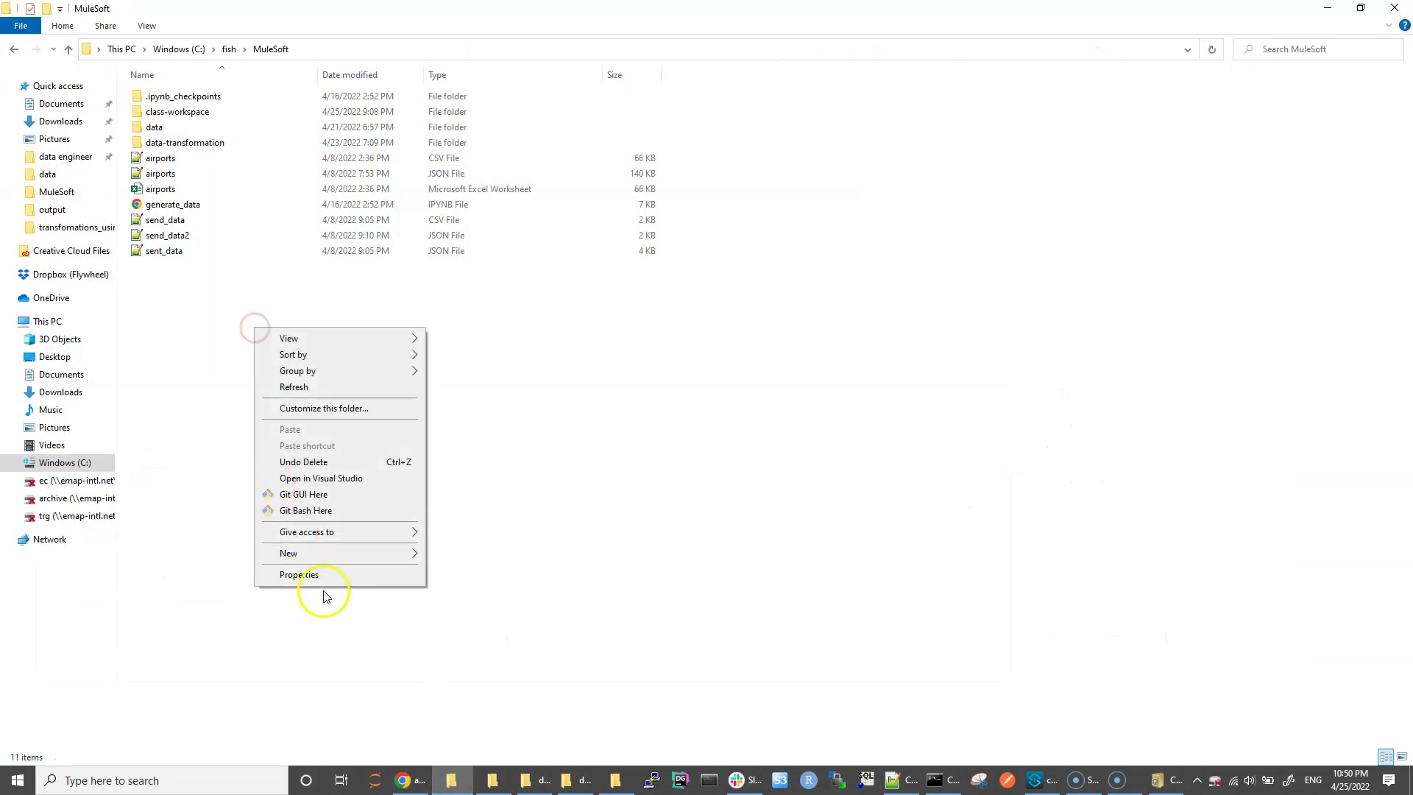
{"action": "mouse_move", "coordinate": [321, 553]}
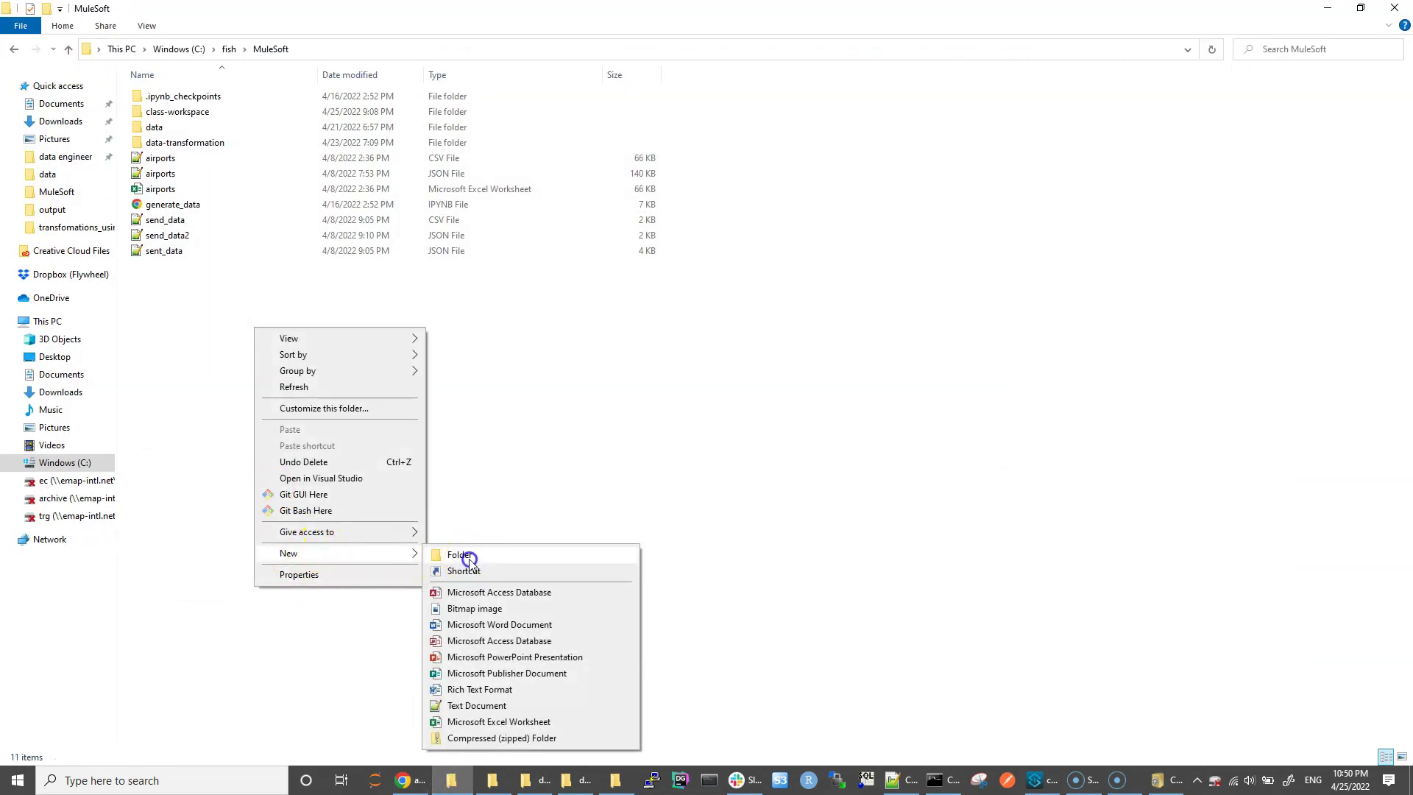
{"action": "left_click", "coordinate": [467, 557]}
{"action": "type", "text": "GitHub"}
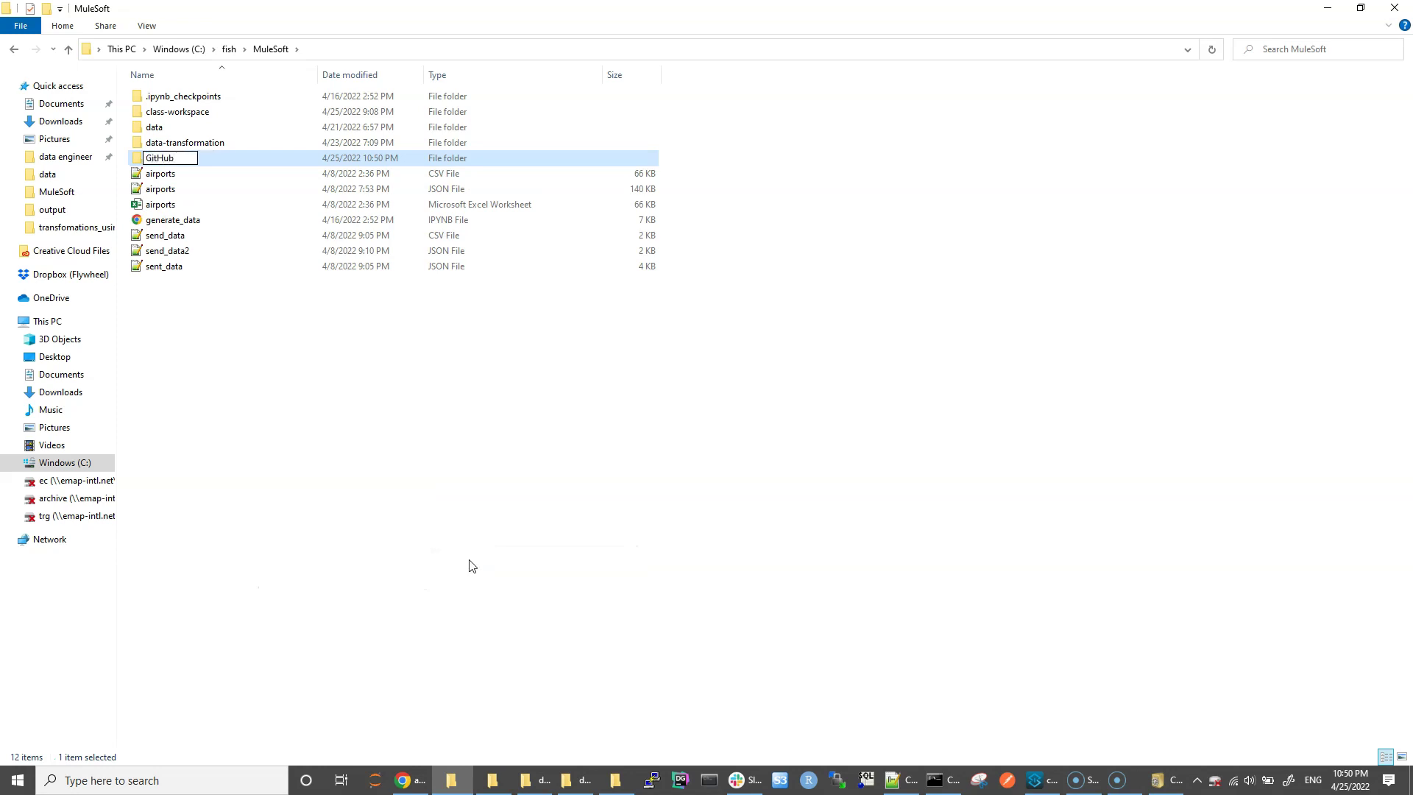
{"action": "left_click", "coordinate": [278, 397]}
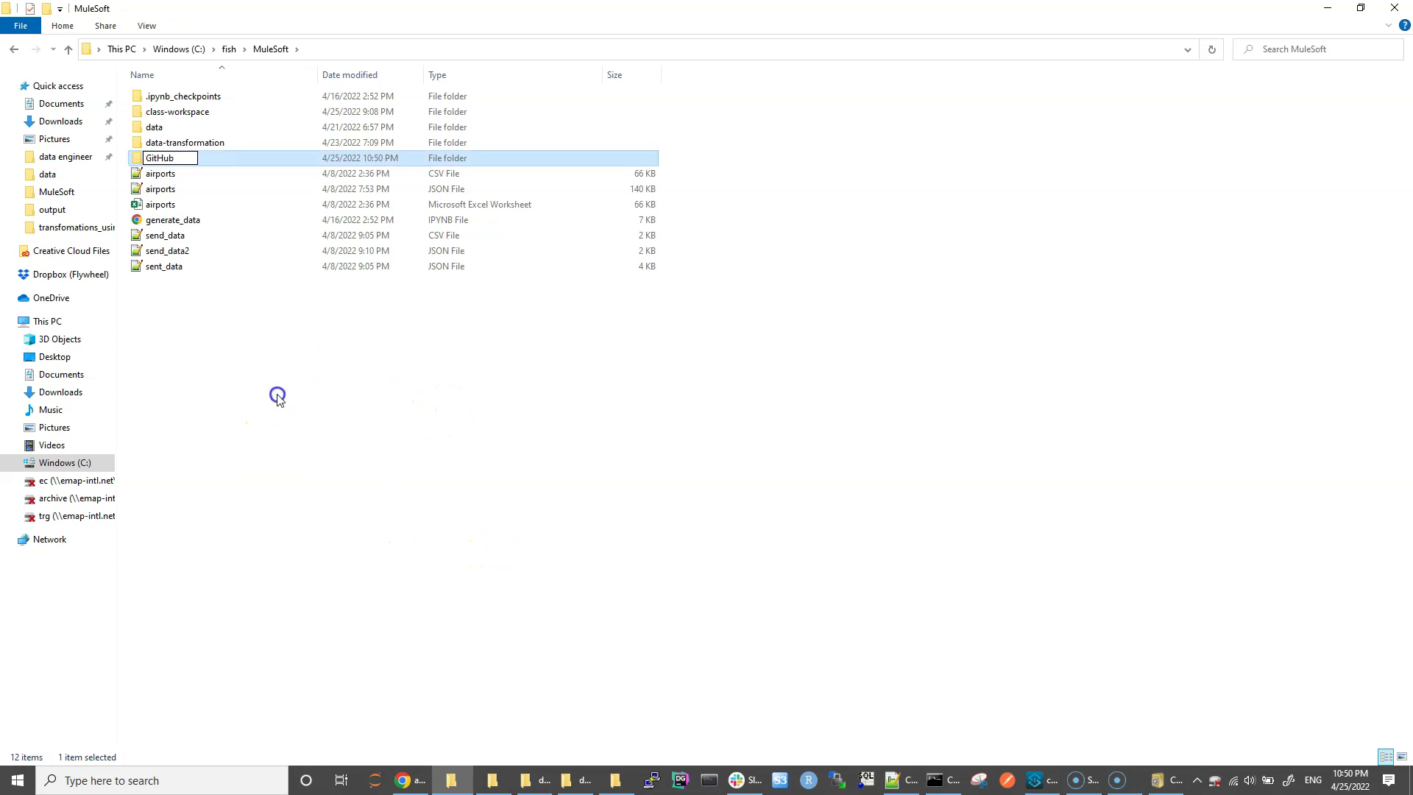
{"action": "double_click", "coordinate": [147, 157]}
{"action": "right_click", "coordinate": [256, 154]}
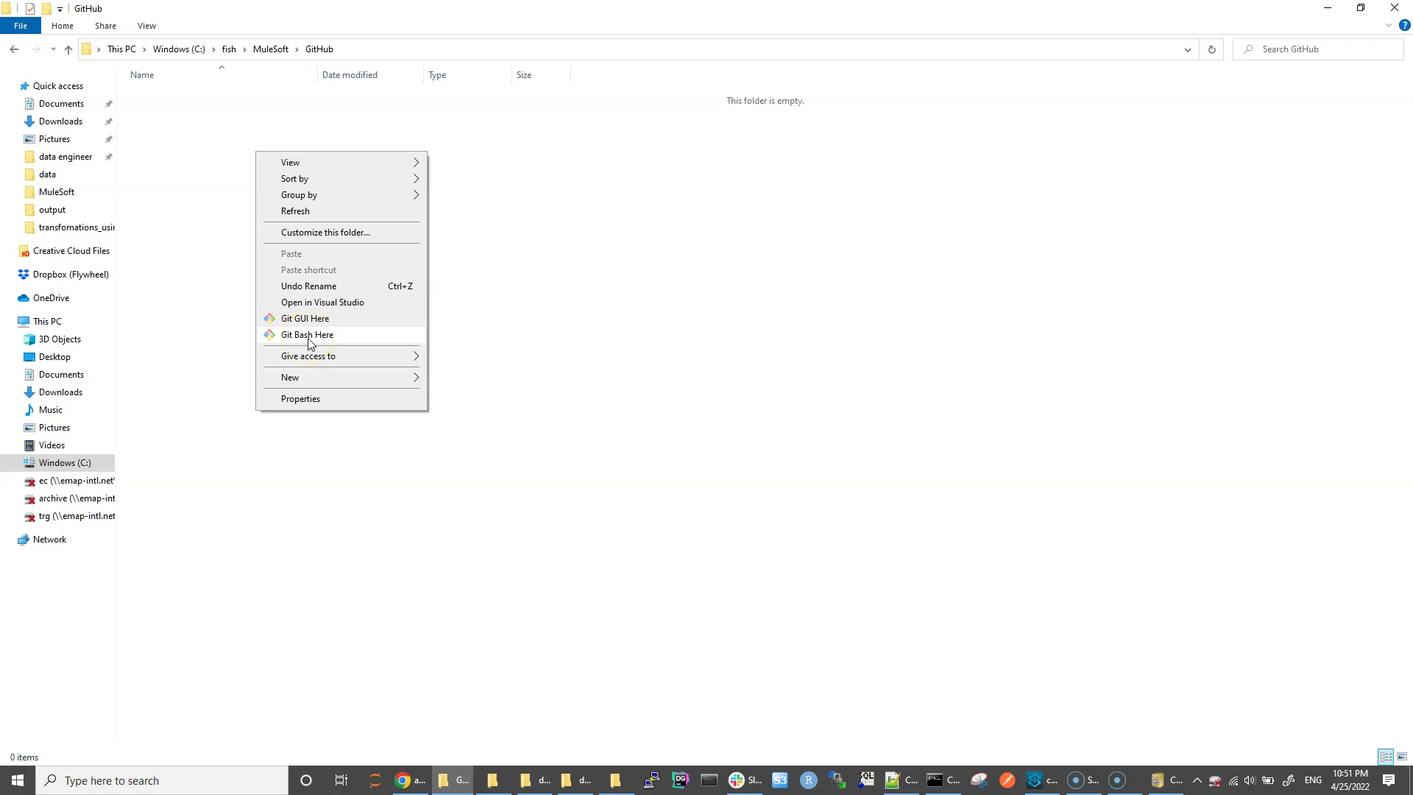
Step: Launch Git Bash Here in the GitHub folder, then return to the send-data-MuleESB page in Chrome
{"action": "left_click", "coordinate": [309, 336]}
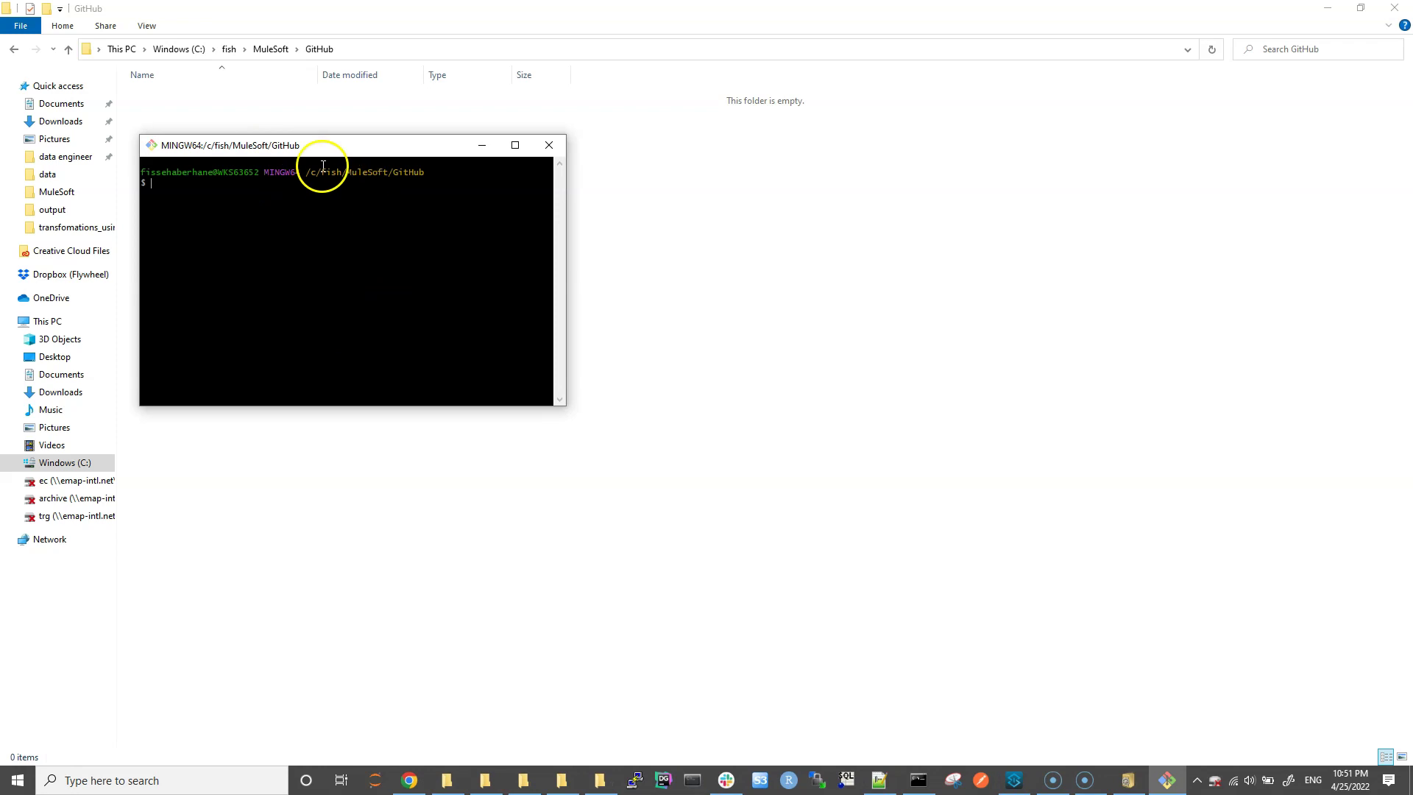
{"action": "left_click", "coordinate": [433, 174]}
{"action": "left_click_drag", "start_coordinate": [433, 172], "coordinate": [150, 175]}
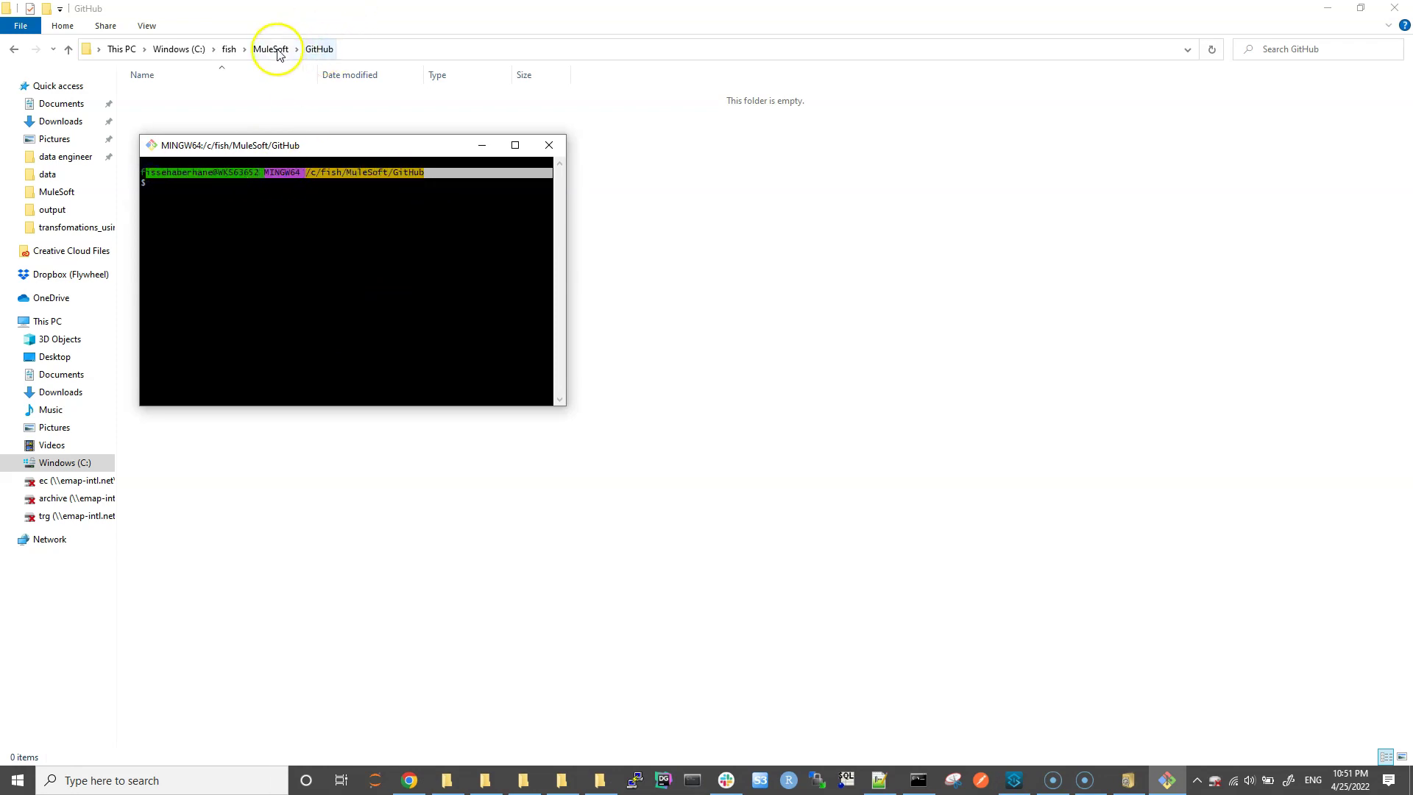
{"action": "left_click", "coordinate": [272, 218]}
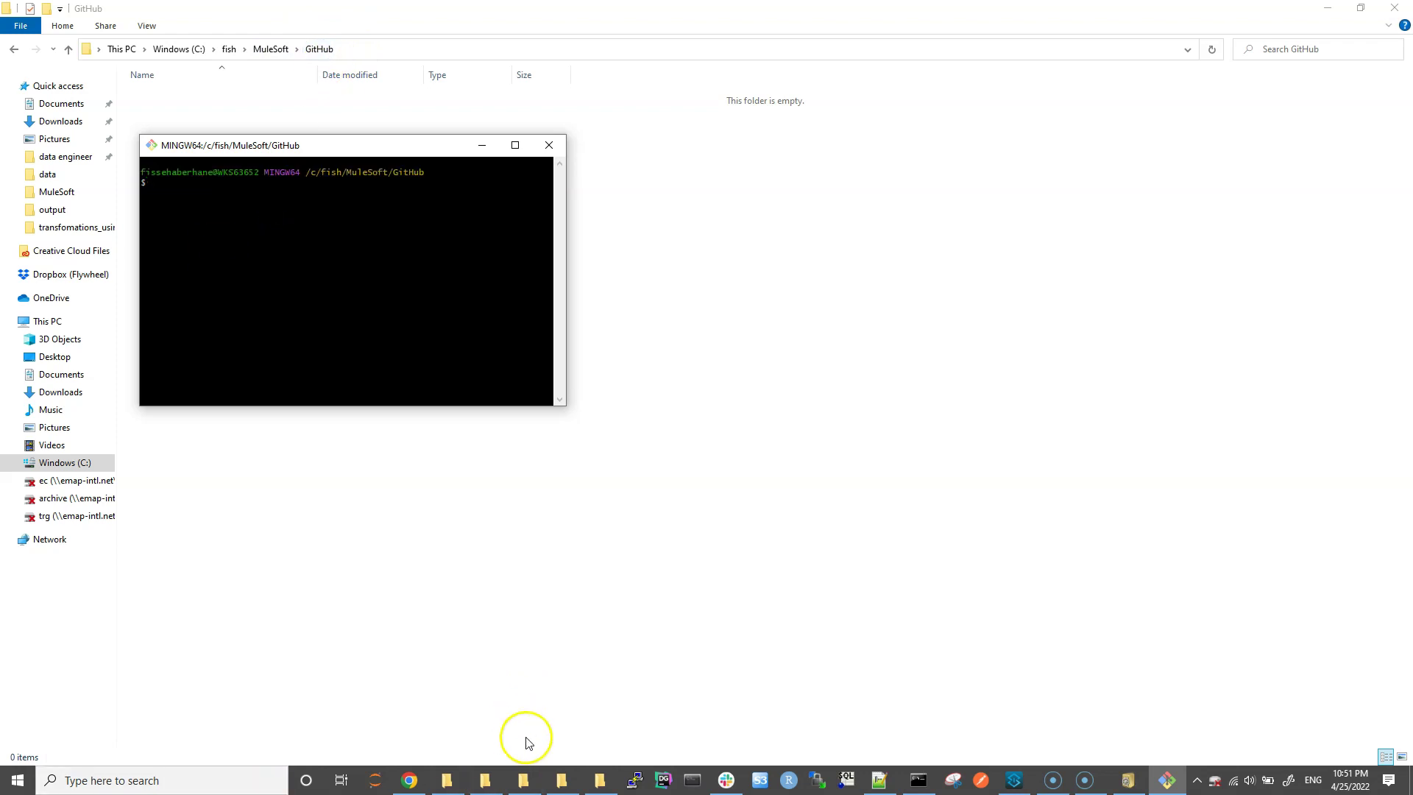
{"action": "left_click", "coordinate": [423, 778]}
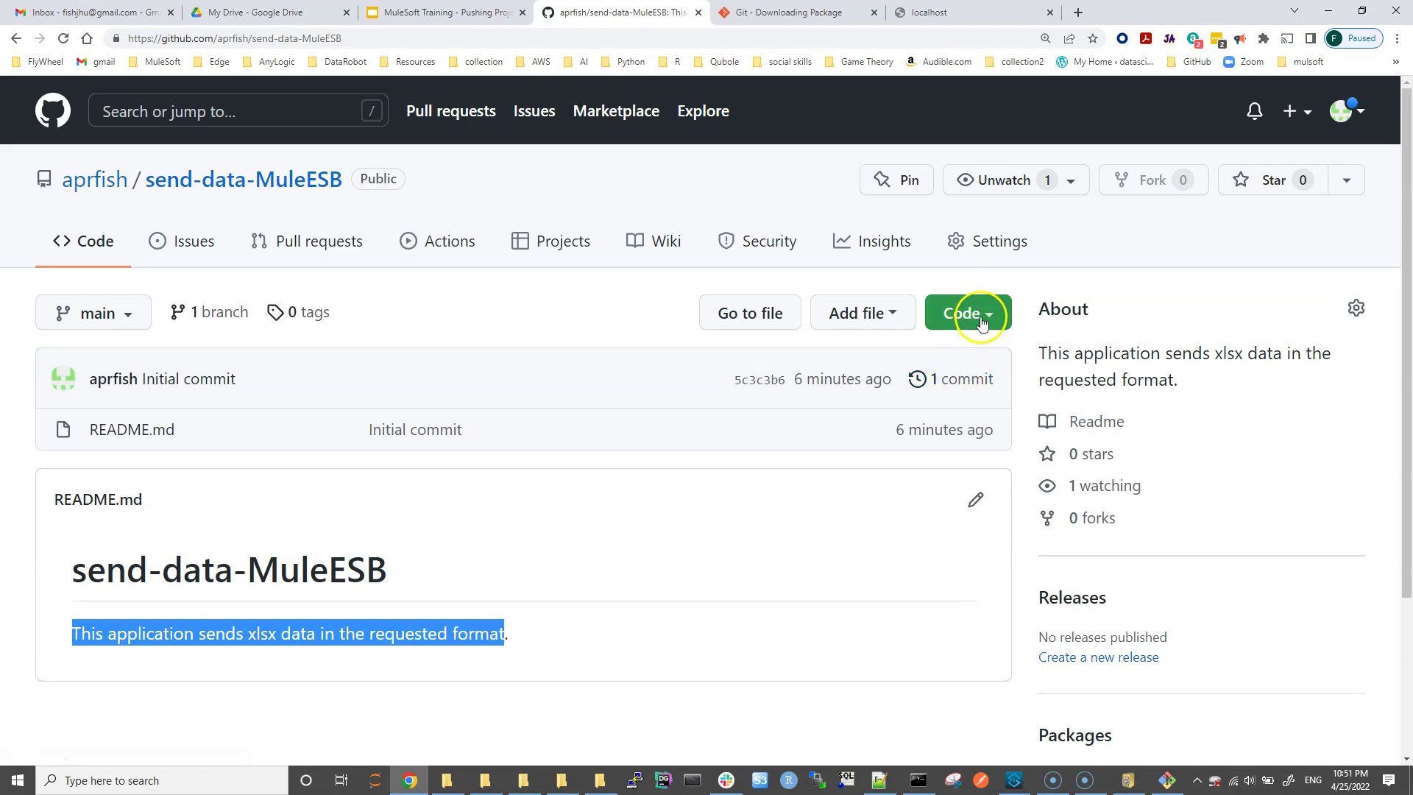
Step: Copy send-data-MuleESB's HTTPS clone URL from the Code menu and bring Git Bash forward
{"action": "left_click", "coordinate": [984, 321]}
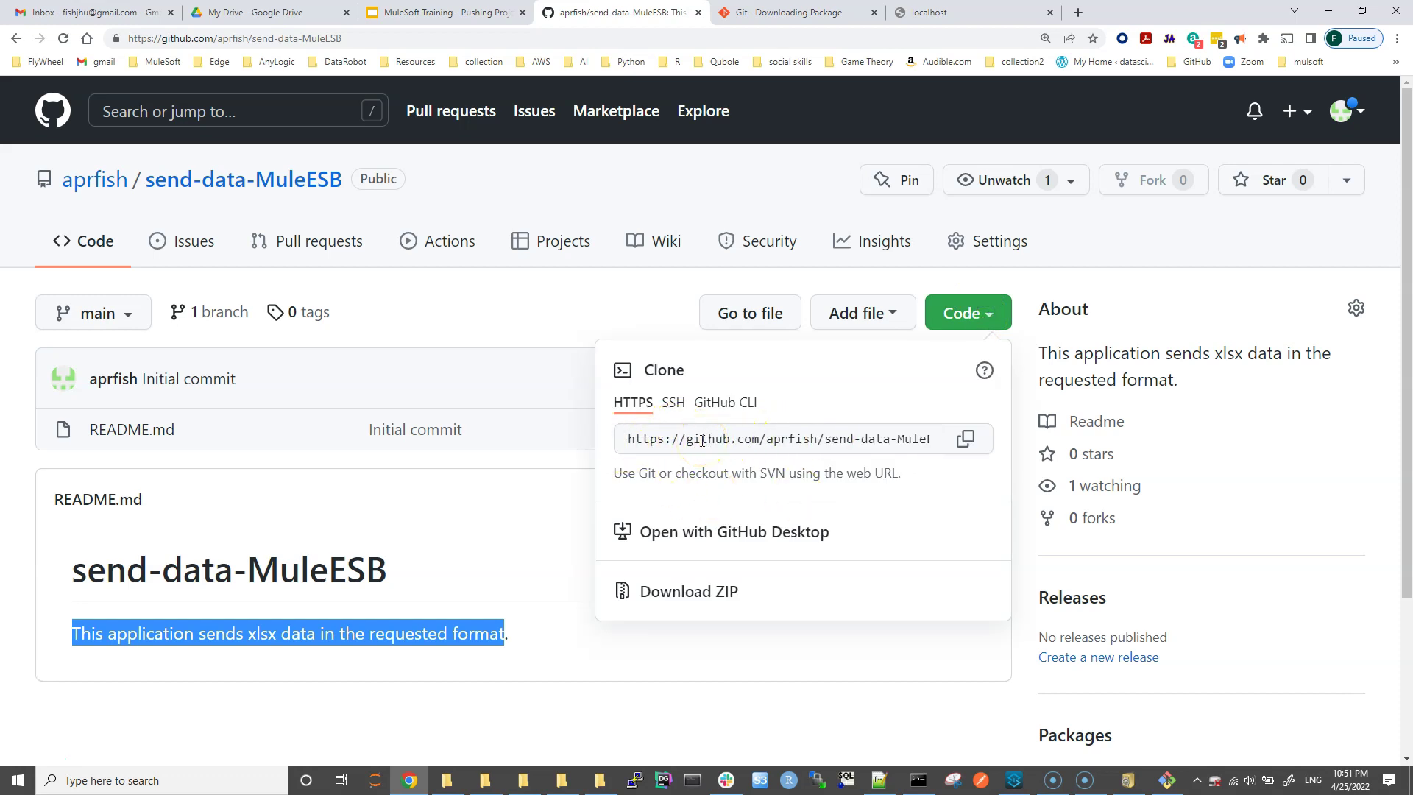
{"action": "left_click", "coordinate": [967, 440]}
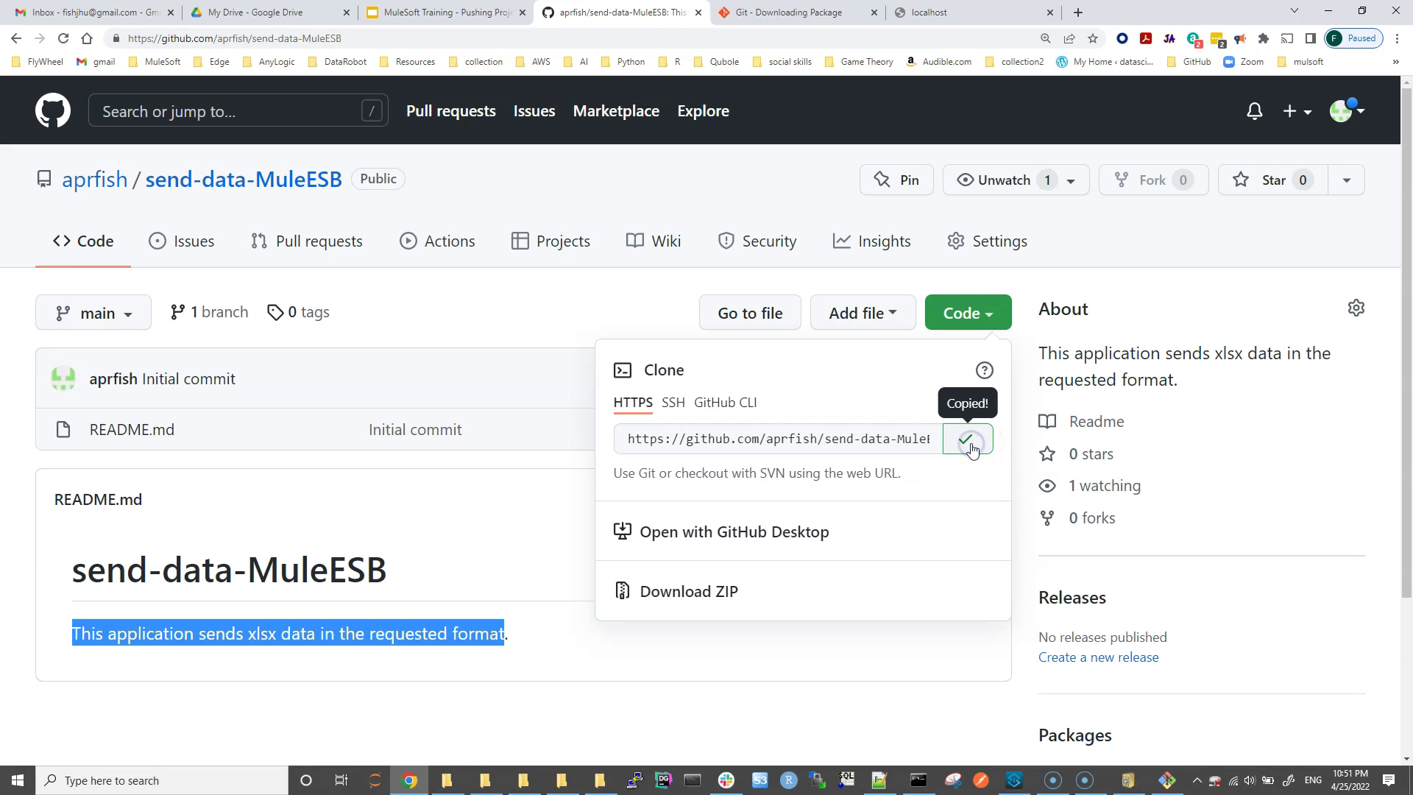
{"action": "left_click", "coordinate": [1165, 782]}
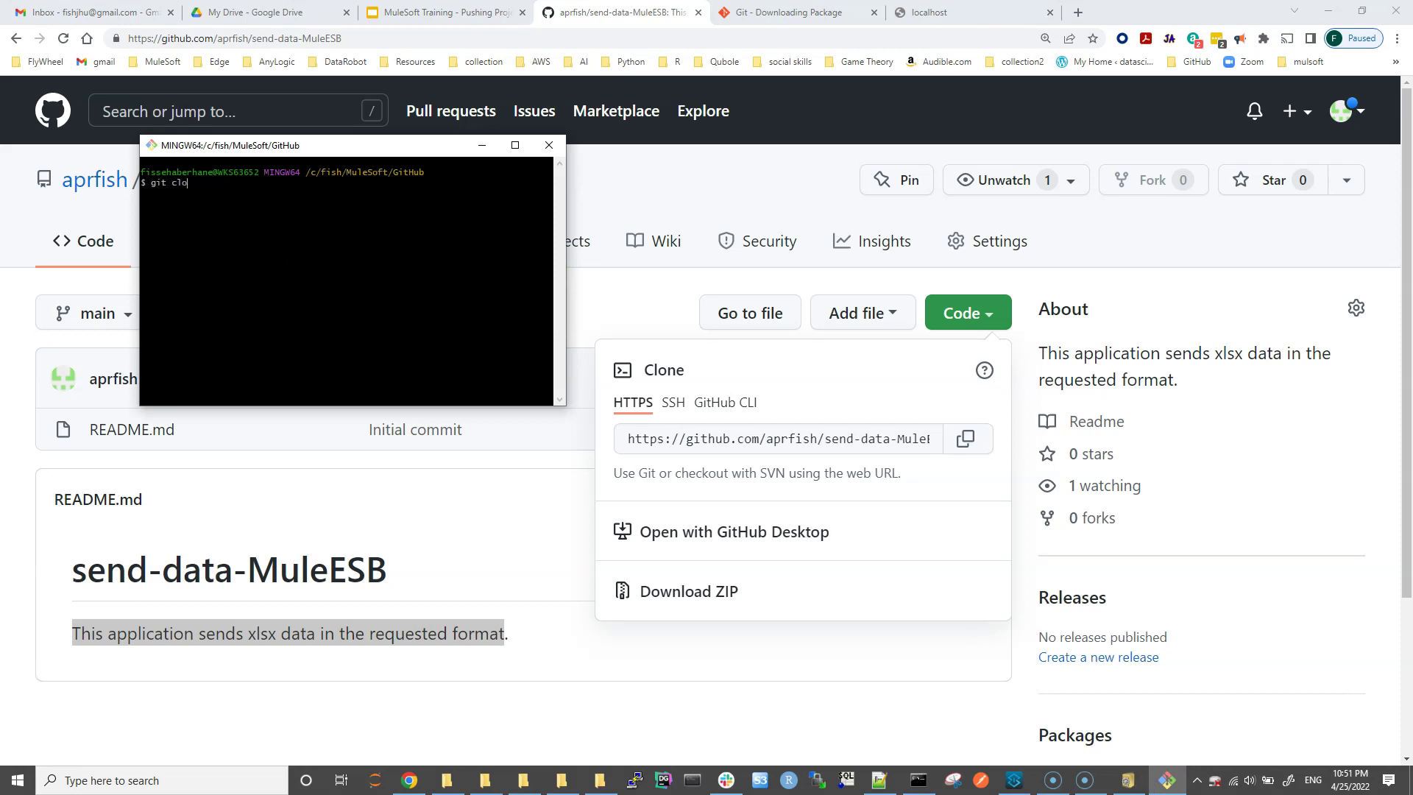
Step: Run git clone with the pasted HTTPS URL, then view the new send-data-MuleESB folder in Explorer
{"action": "left_click", "coordinate": [318, 270]}
{"action": "right_click", "coordinate": [331, 238]}
{"action": "left_click", "coordinate": [375, 288]}
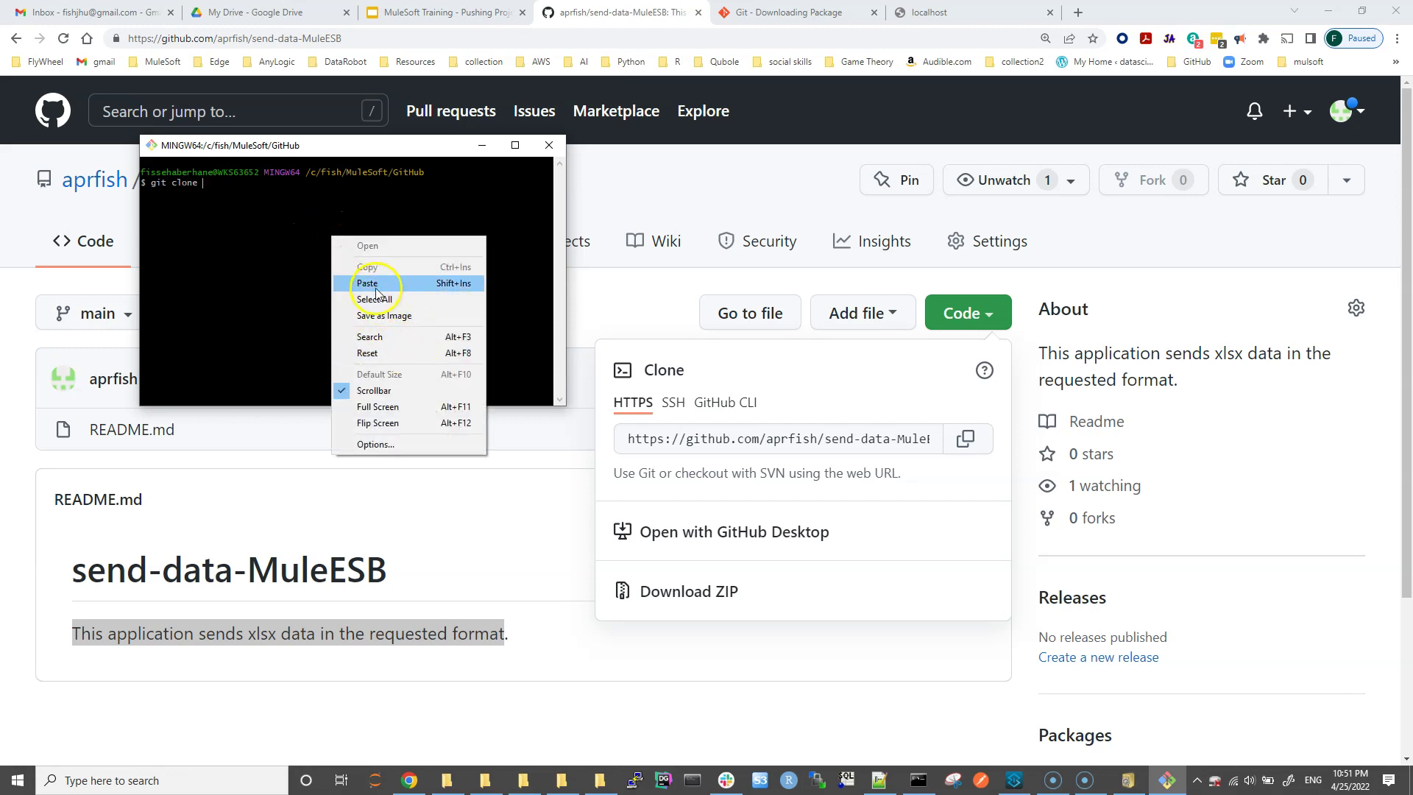
{"action": "key", "text": "Return"}
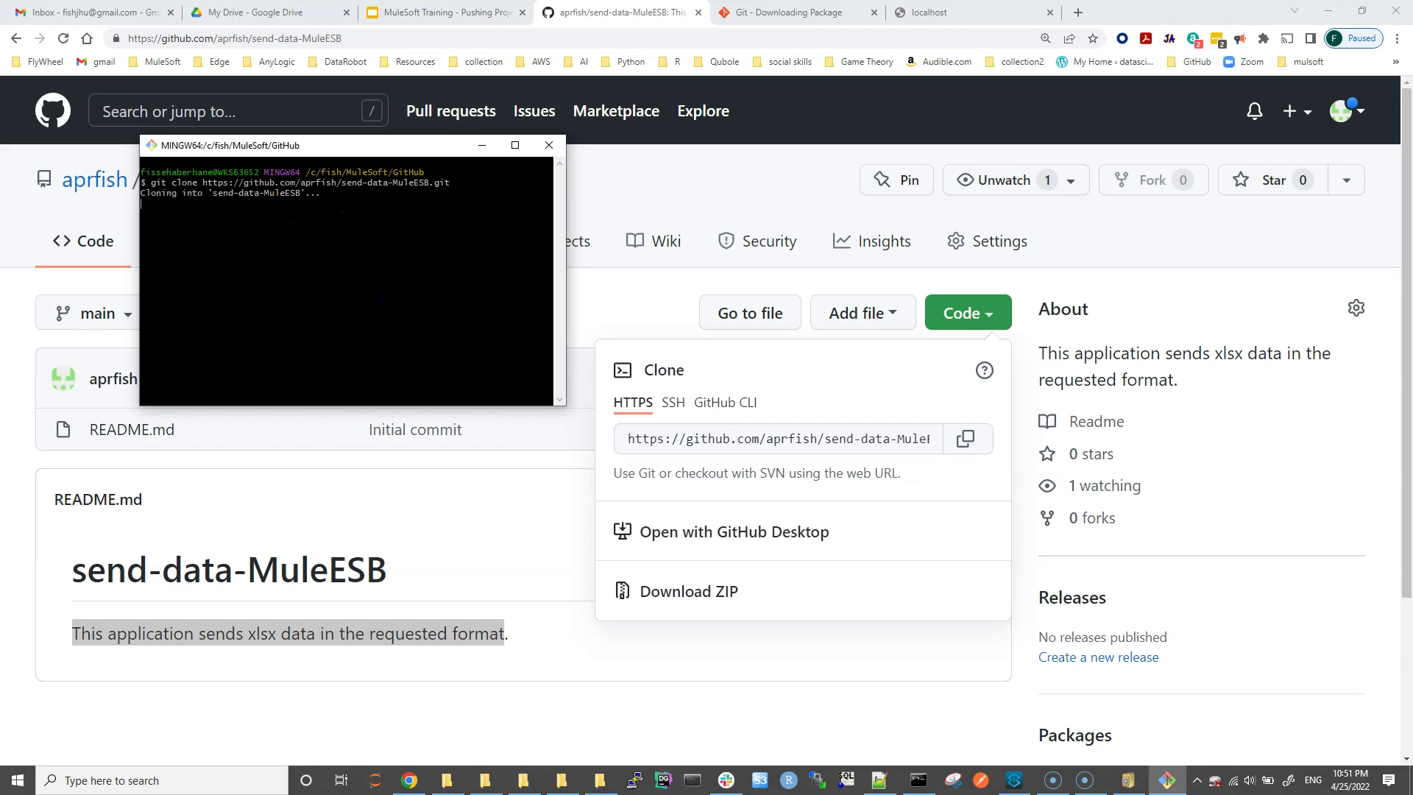
{"action": "left_click", "coordinate": [239, 251]}
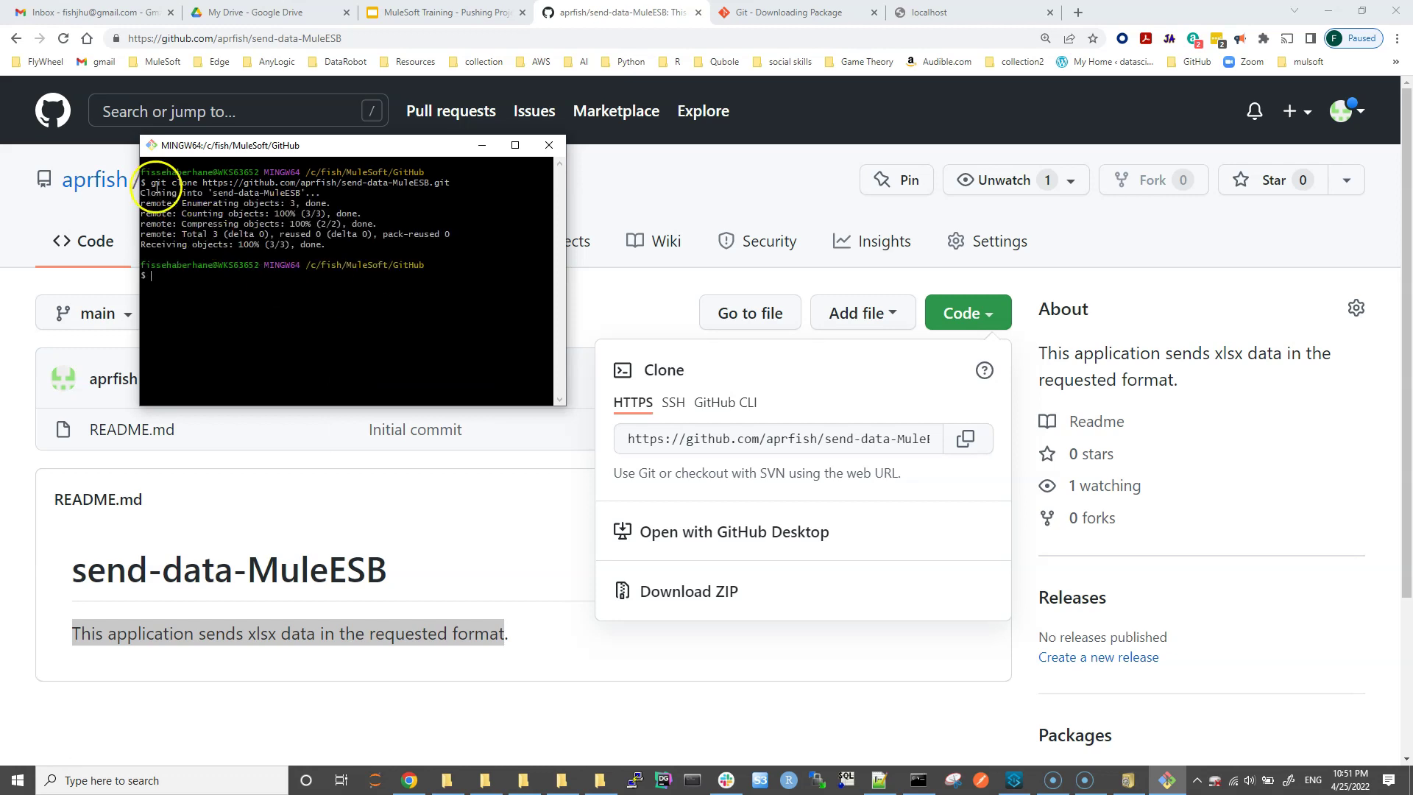
{"action": "left_click", "coordinate": [444, 782]}
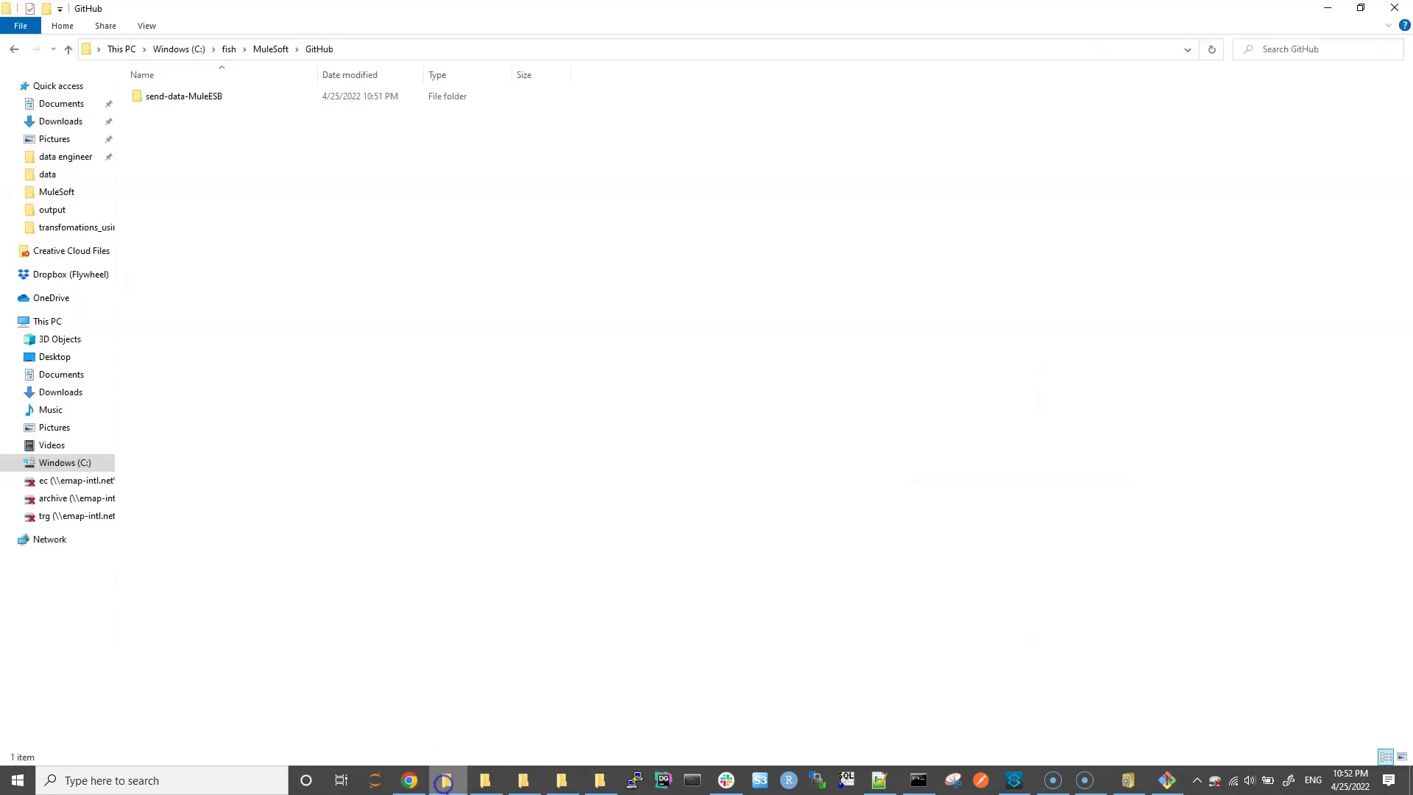
Step: Confirm the cloned send-data-MuleESB folder, cd into it in Git Bash, and switch to Anypoint Studio
{"action": "left_click", "coordinate": [203, 98]}
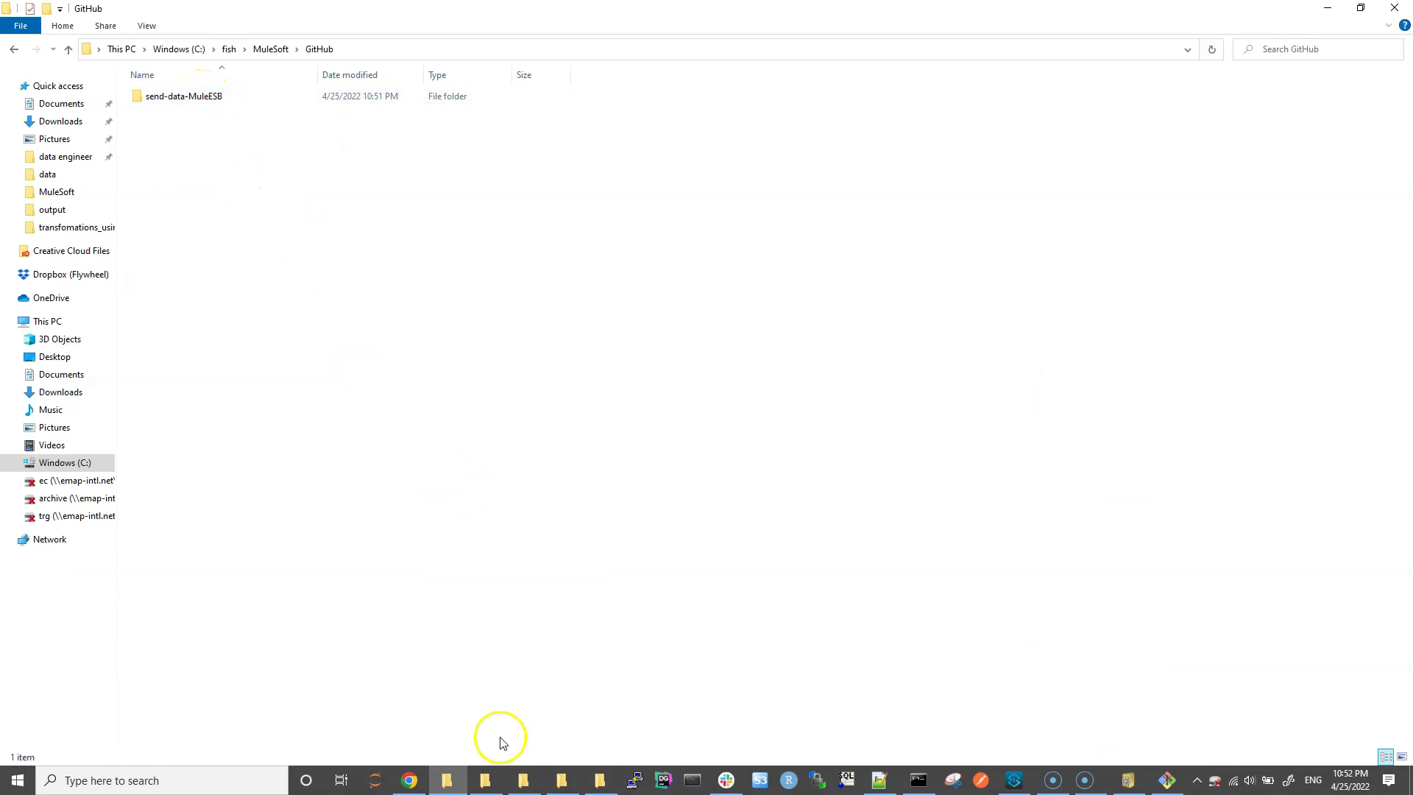
{"action": "left_click", "coordinate": [1083, 778]}
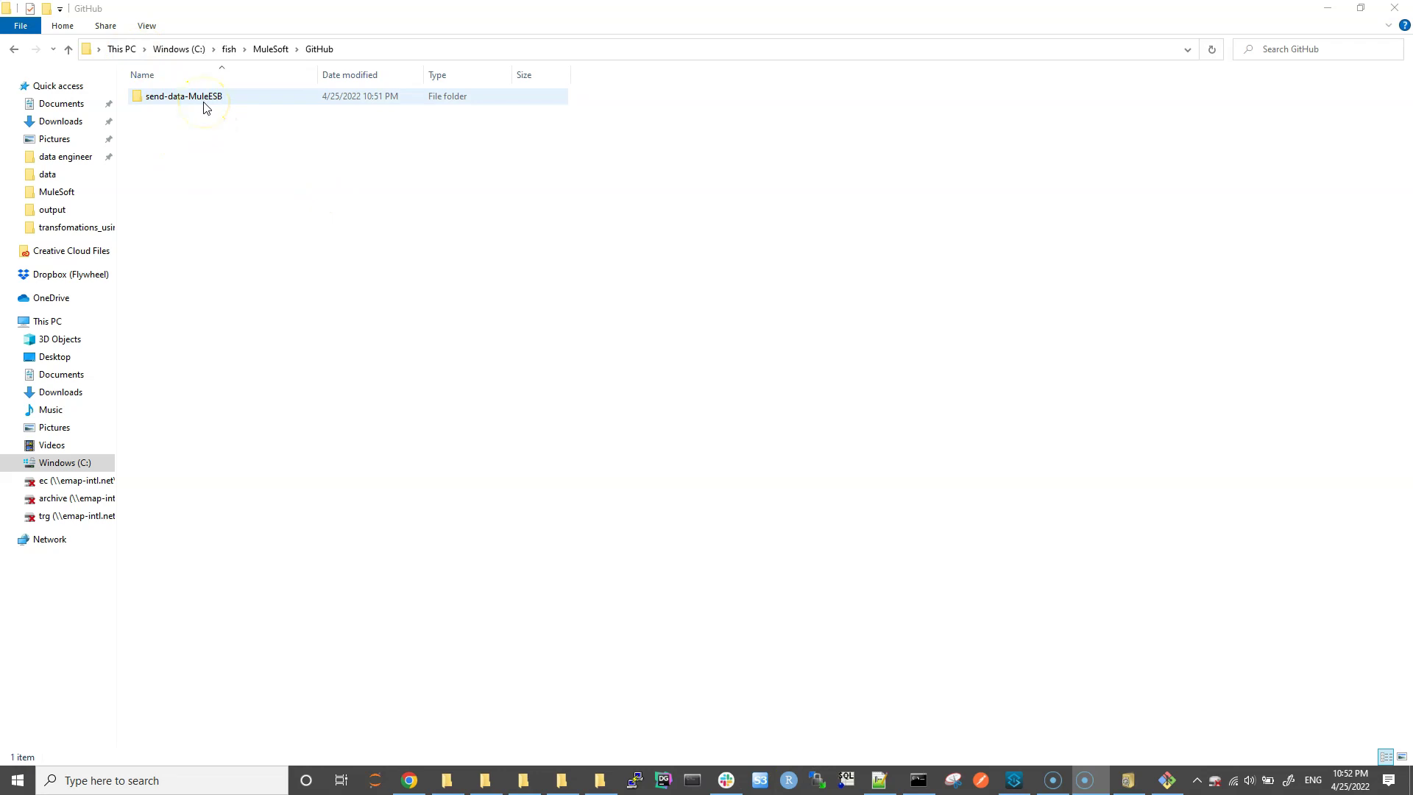
{"action": "left_click", "coordinate": [1167, 780]}
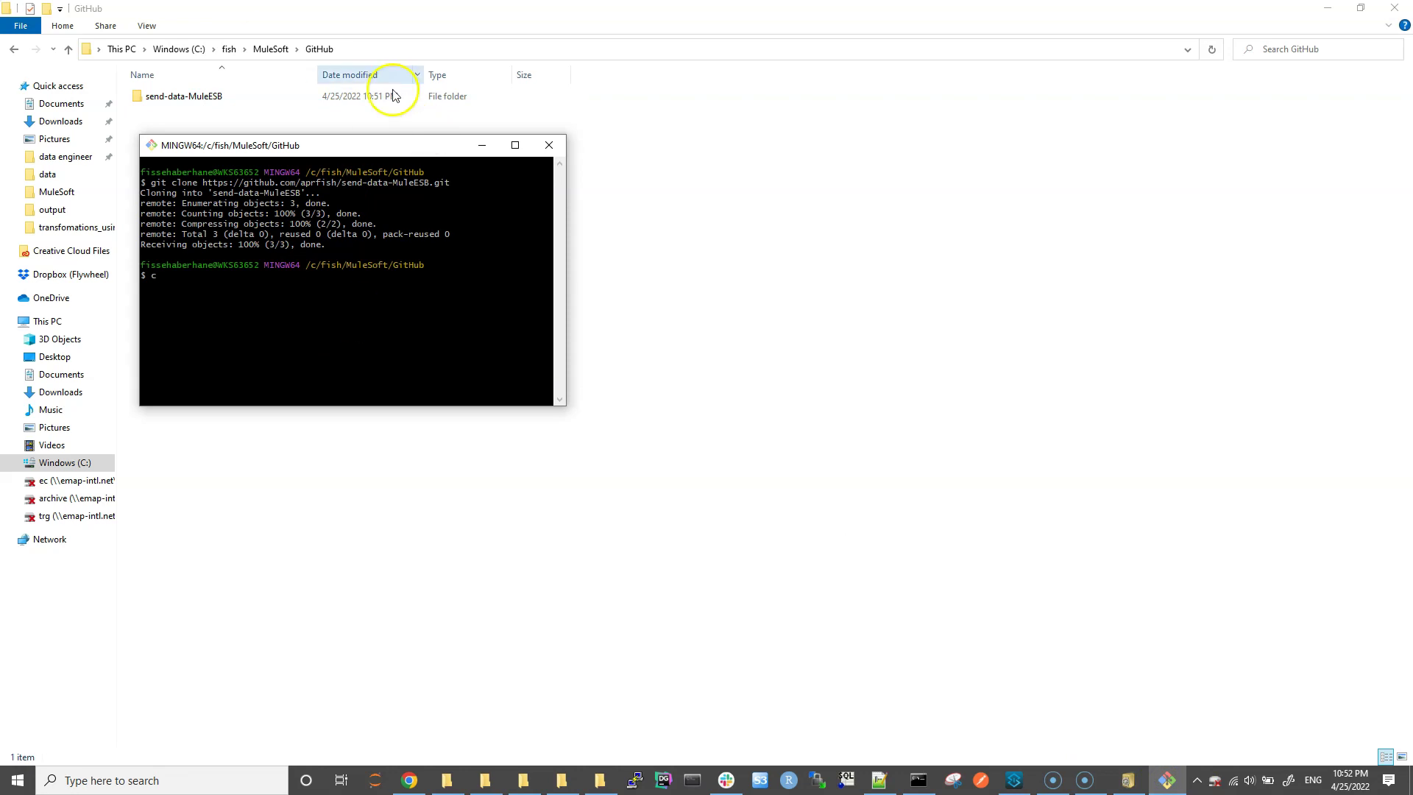
{"action": "left_click_drag", "start_coordinate": [434, 267], "coordinate": [148, 271]}
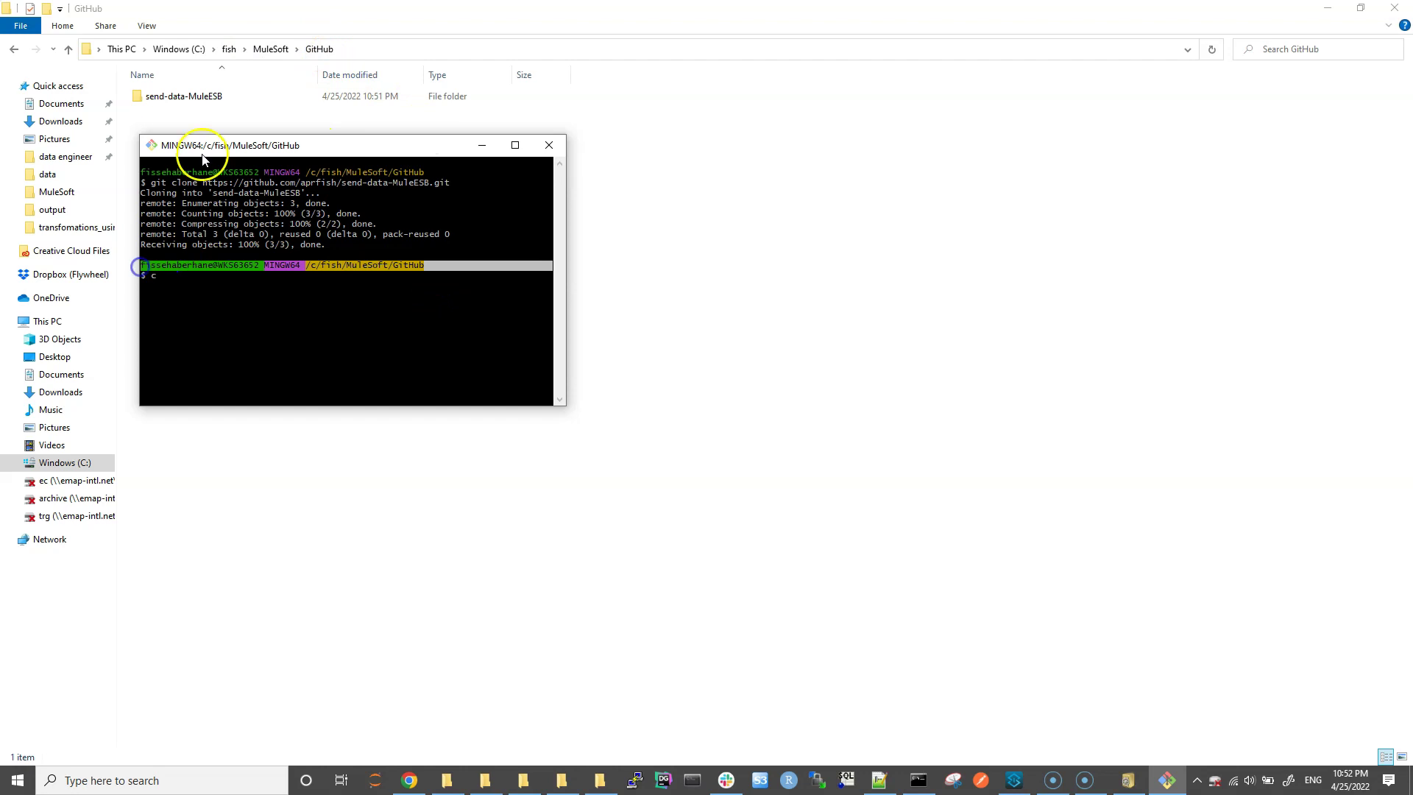
{"action": "left_click", "coordinate": [192, 285]}
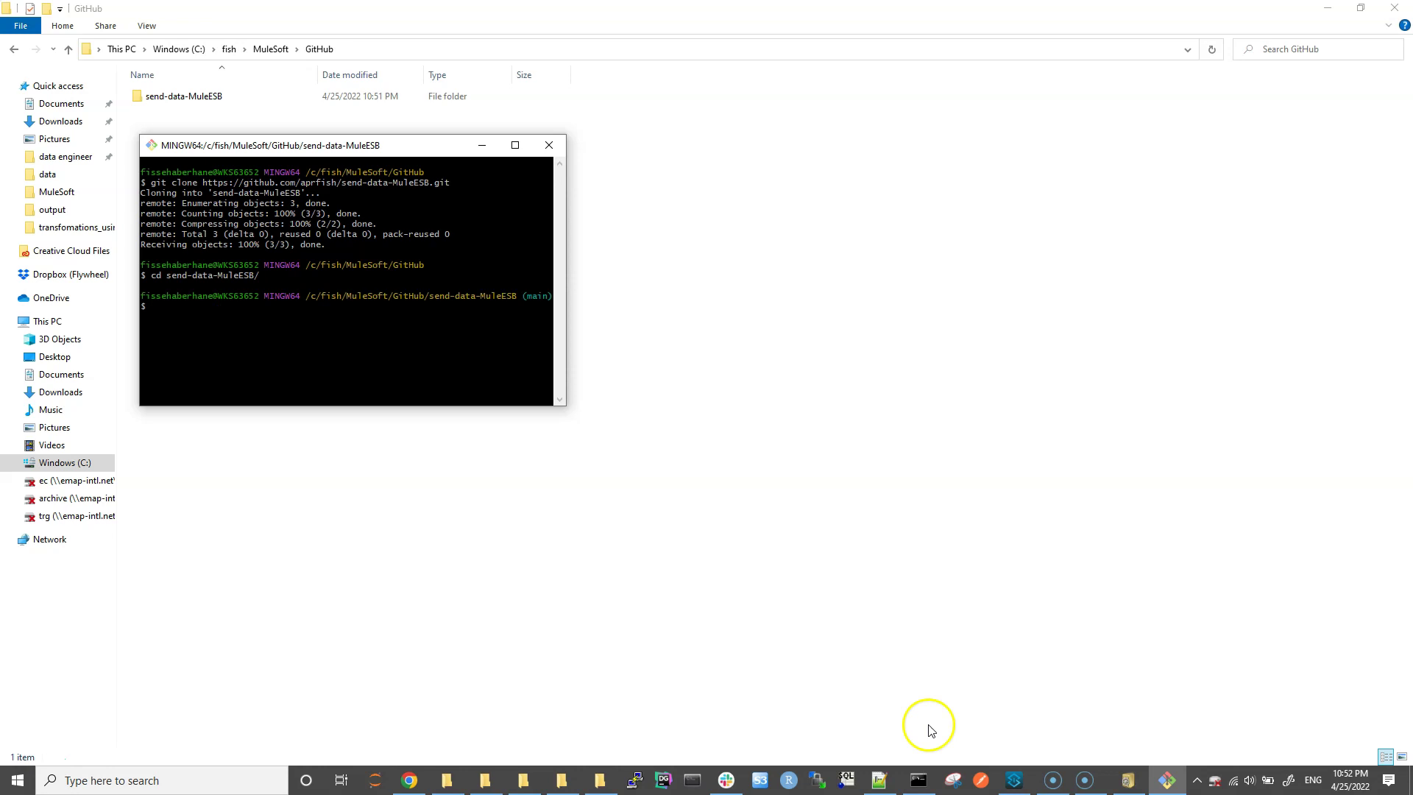
{"action": "left_click", "coordinate": [1015, 782]}
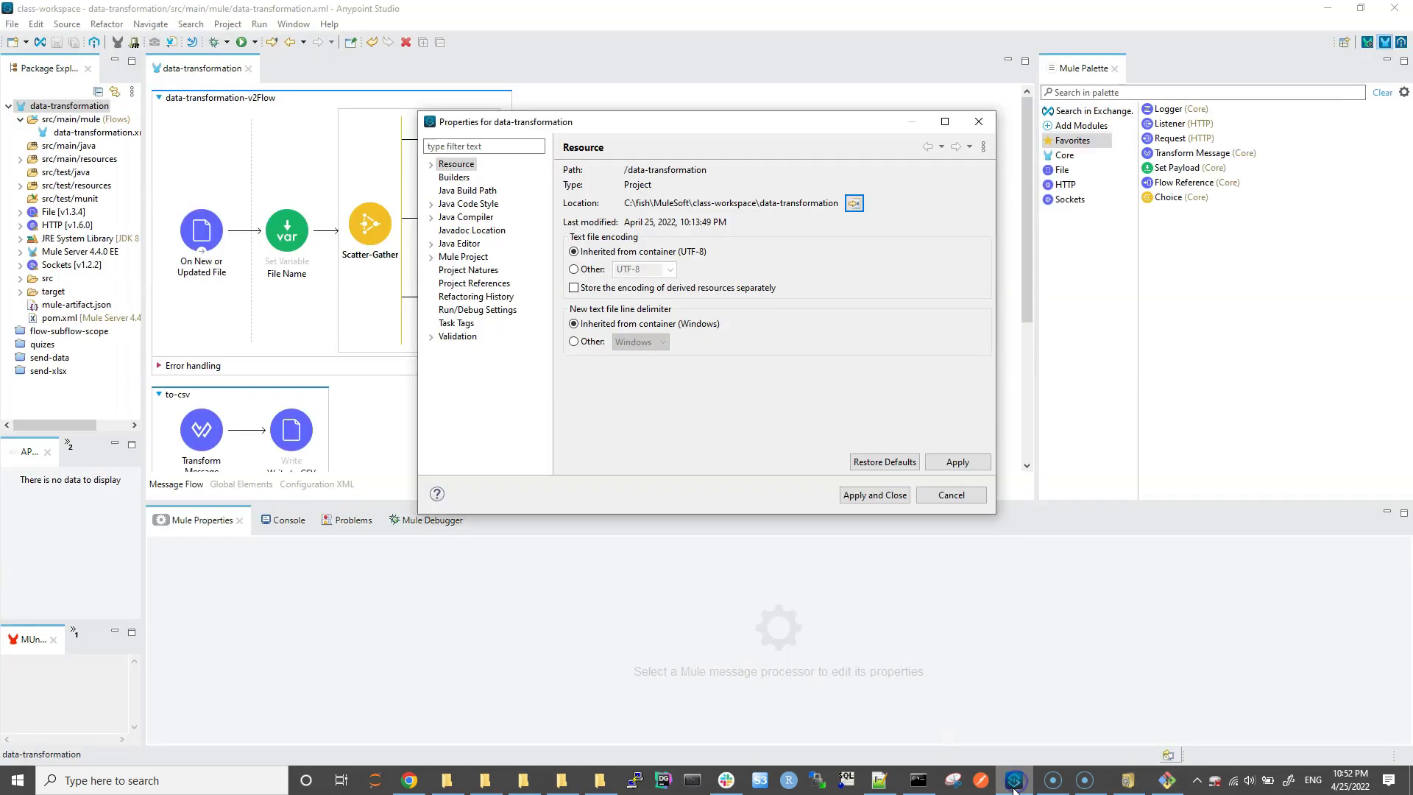
Step: Dismiss the Properties dialog and close the data-transformation project
{"action": "left_click", "coordinate": [947, 503]}
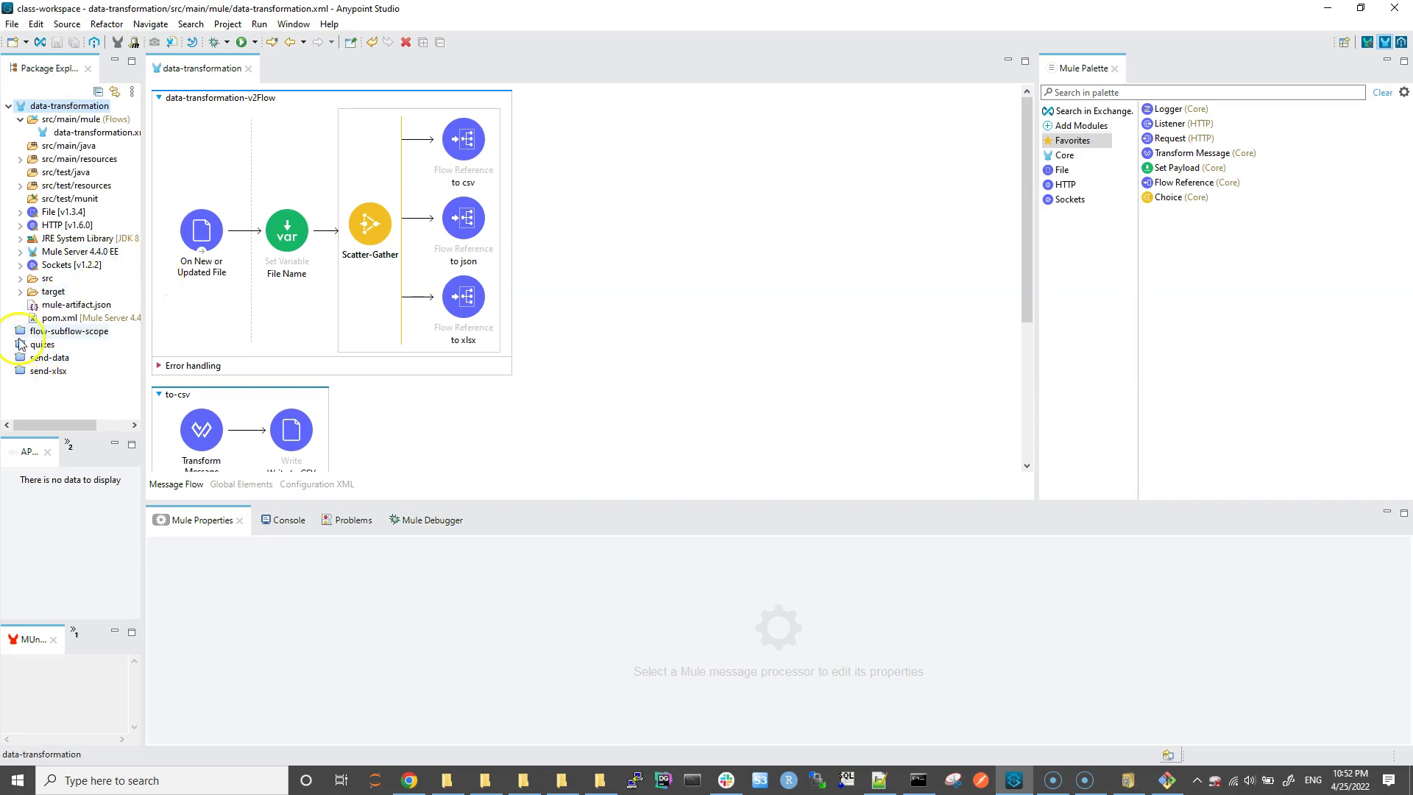
{"action": "right_click", "coordinate": [51, 107]}
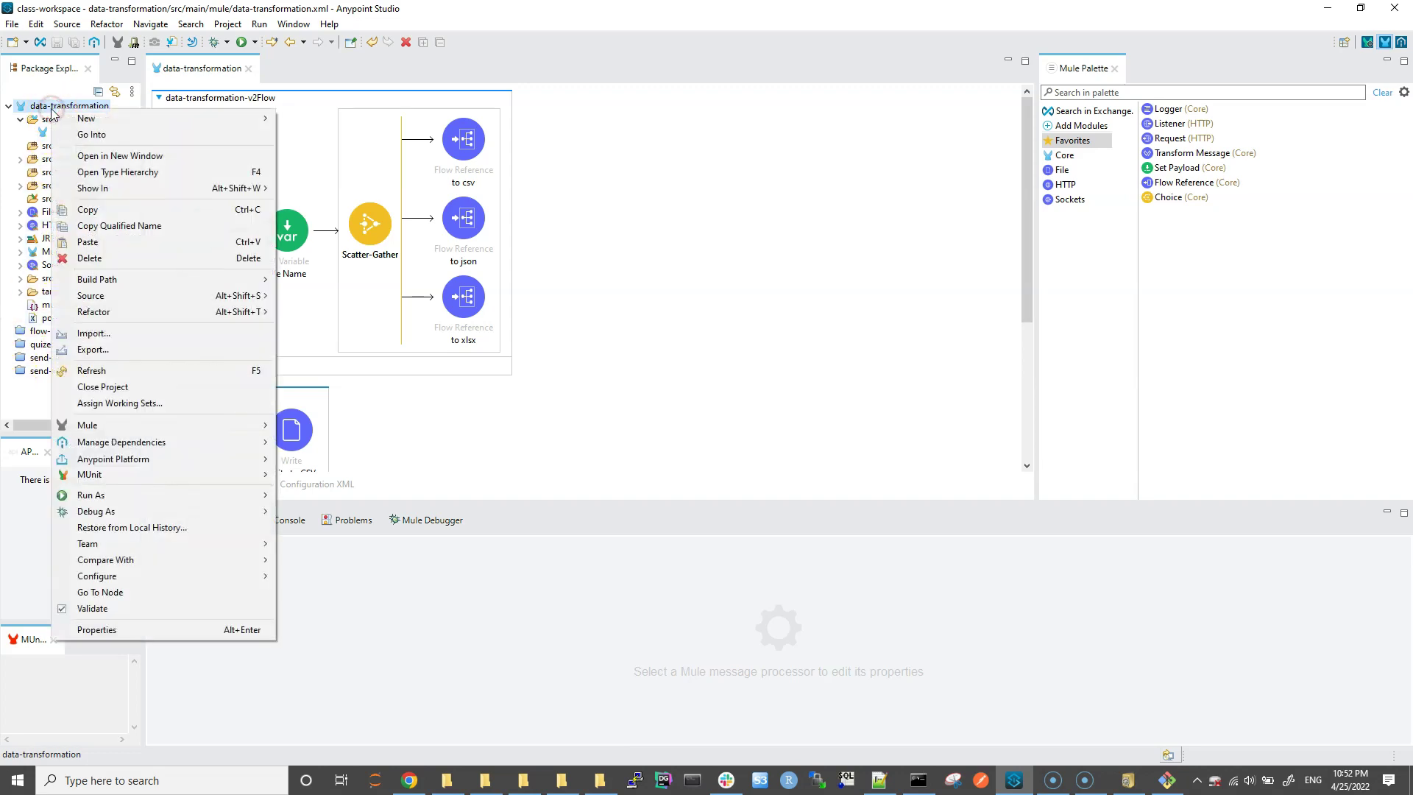
{"action": "left_click", "coordinate": [100, 394]}
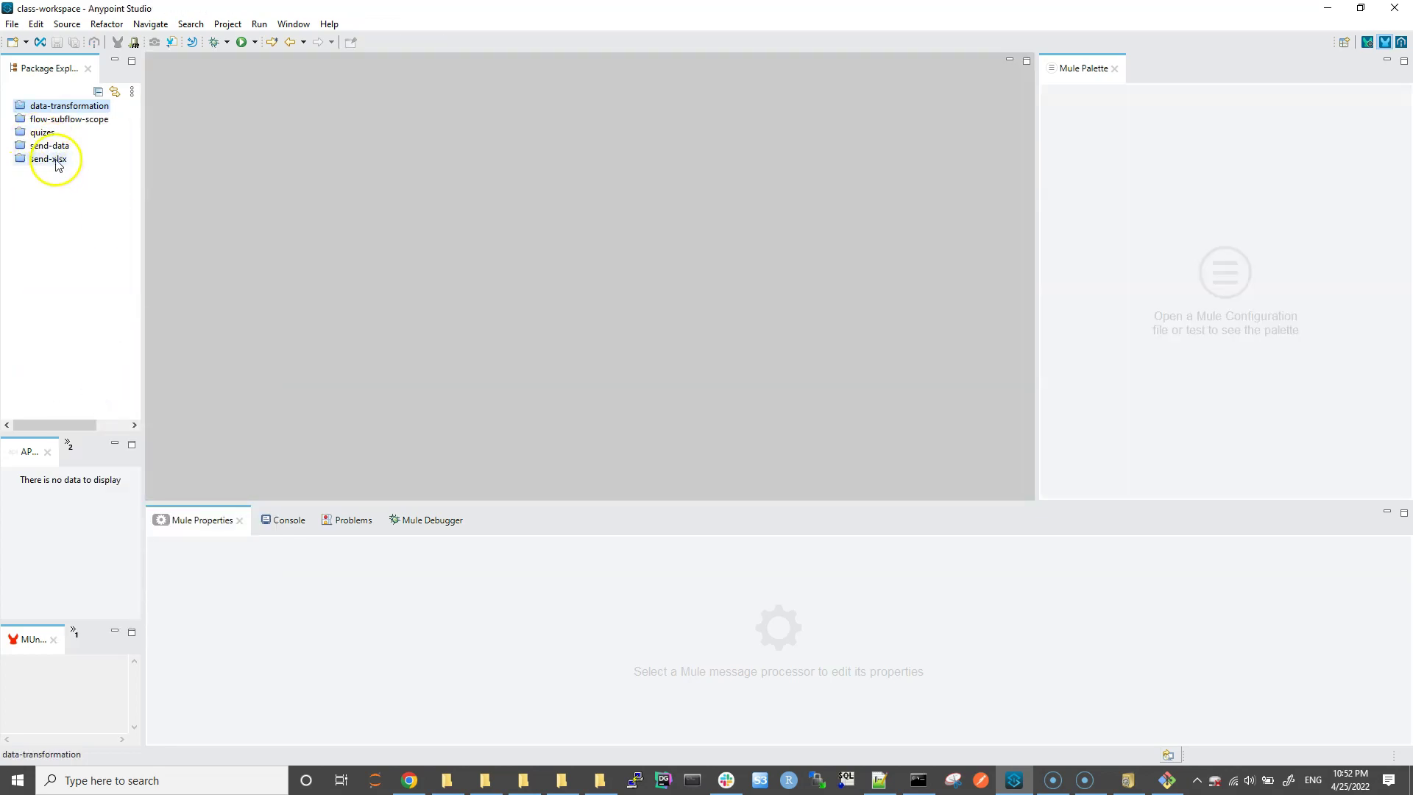
Step: Show the send-xlsx project folder in File Explorer from its Properties dialog
{"action": "left_click", "coordinate": [57, 159]}
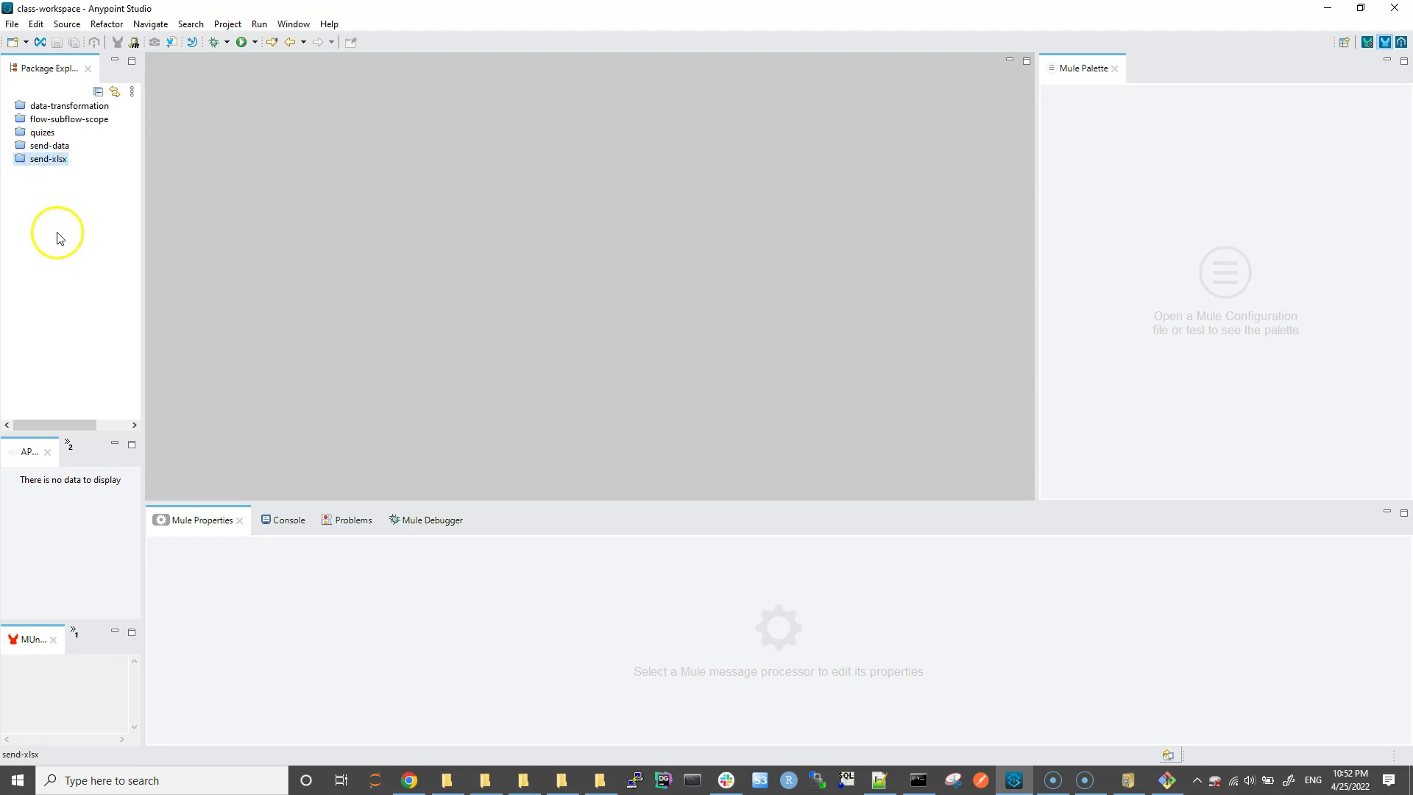
{"action": "right_click", "coordinate": [39, 160]}
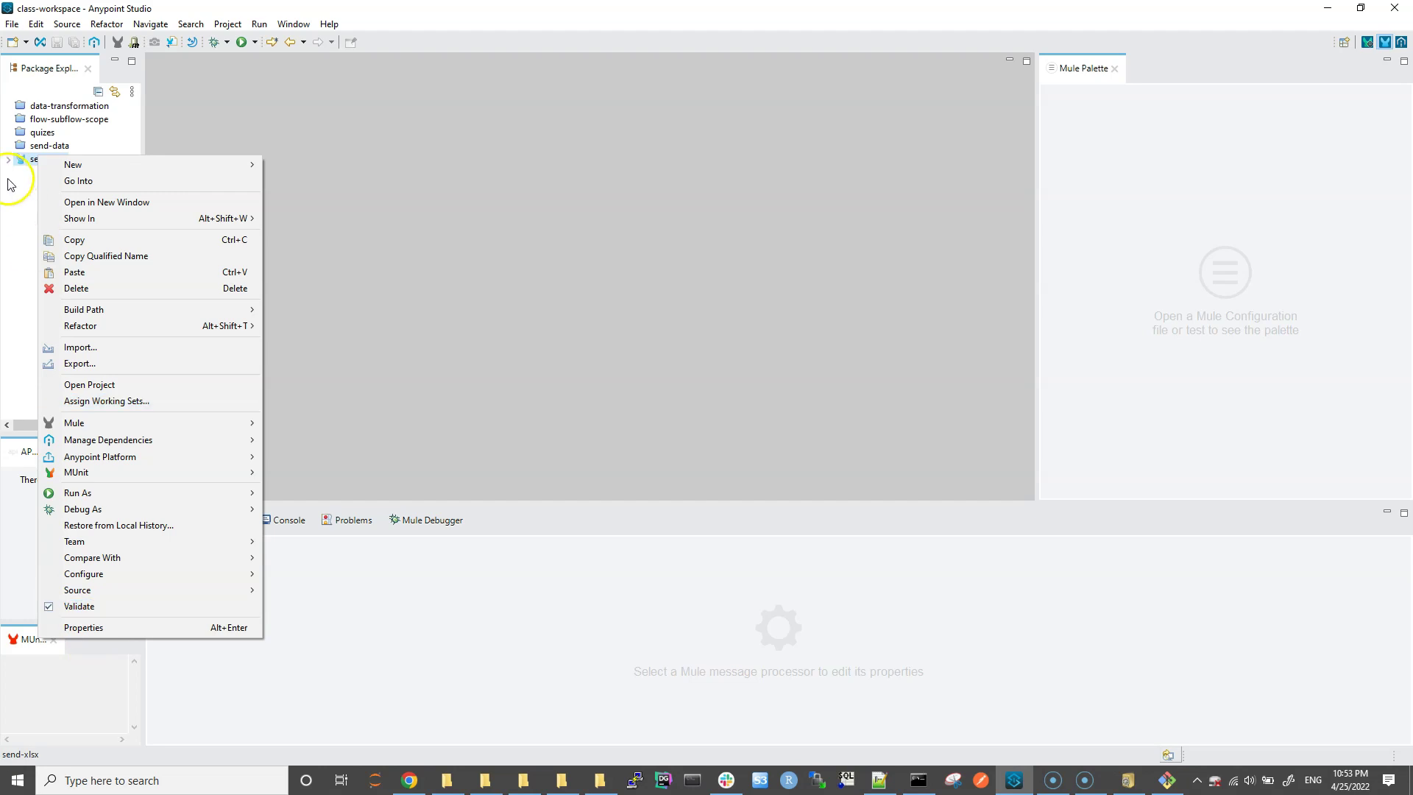
{"action": "left_click", "coordinate": [80, 633]}
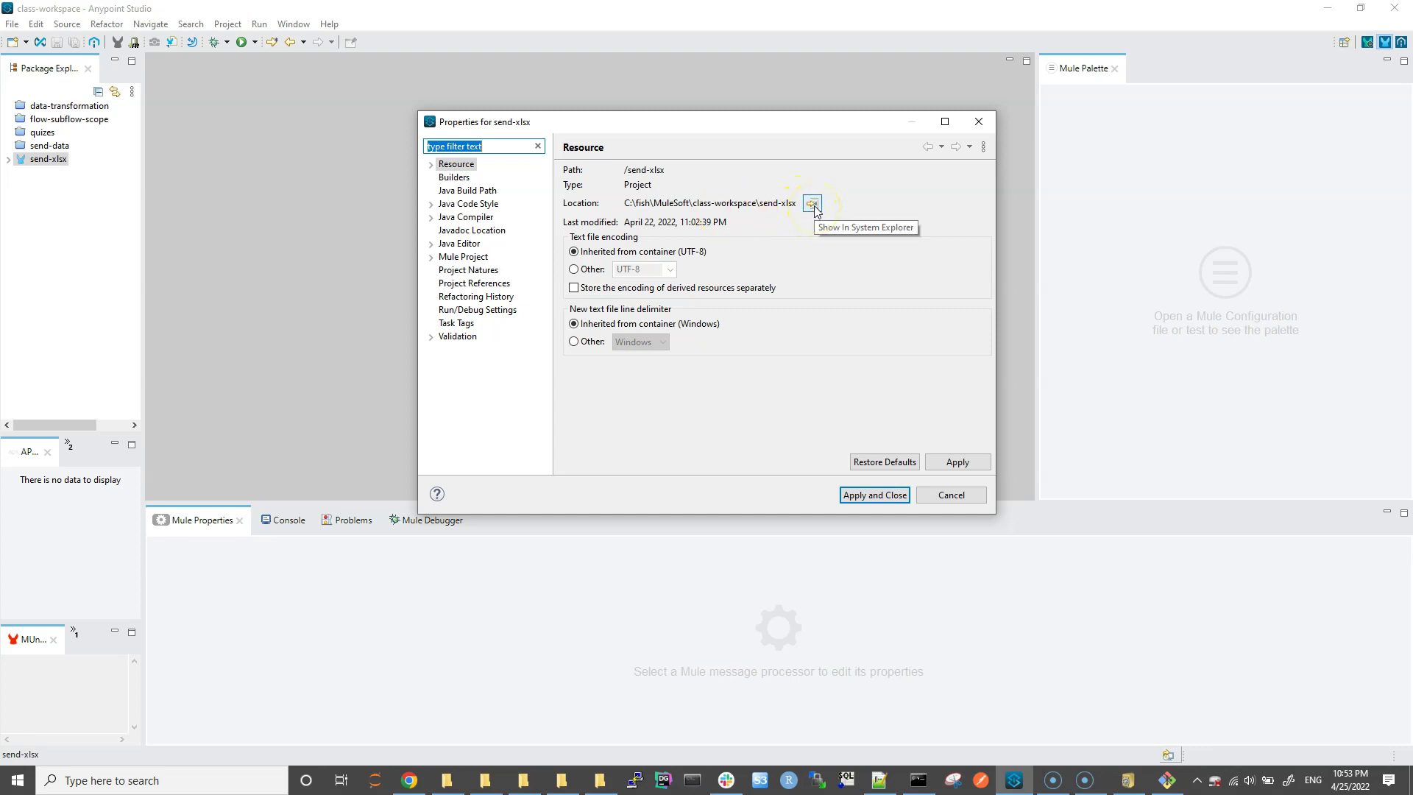
{"action": "left_click", "coordinate": [813, 204]}
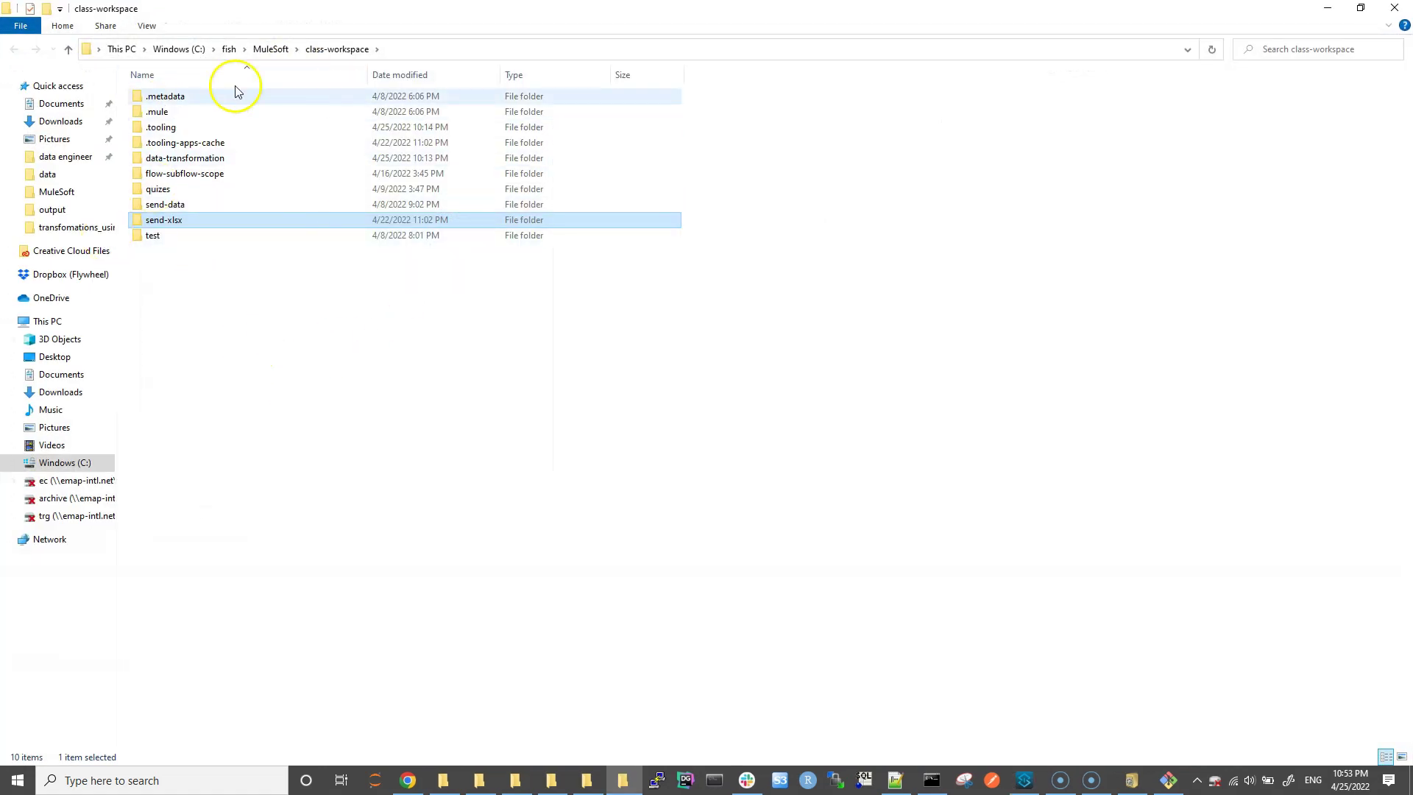
Step: Copy all send-xlsx files and paste them into GitHub\send-data-MuleESB
{"action": "double_click", "coordinate": [162, 220]}
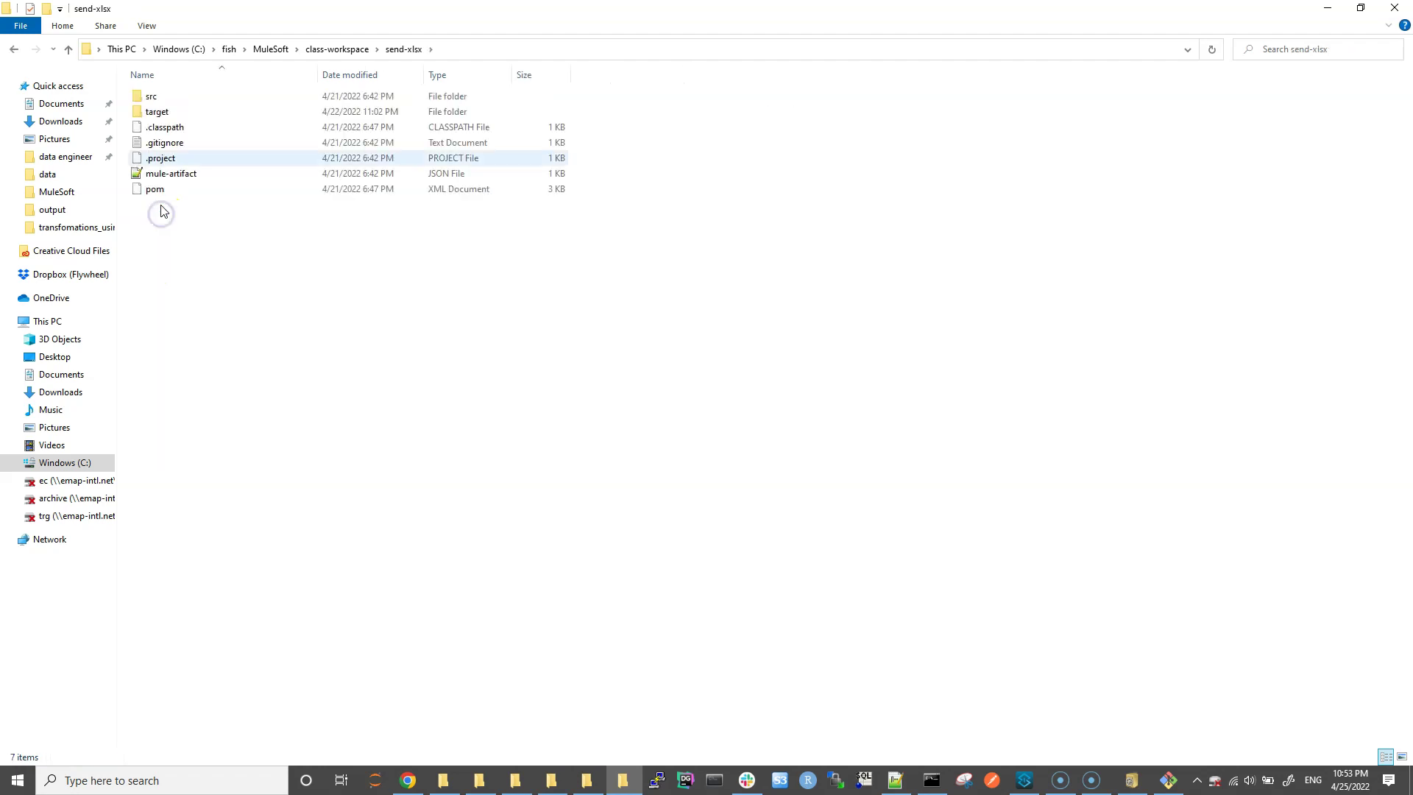
{"action": "key", "text": "ctrl+a"}
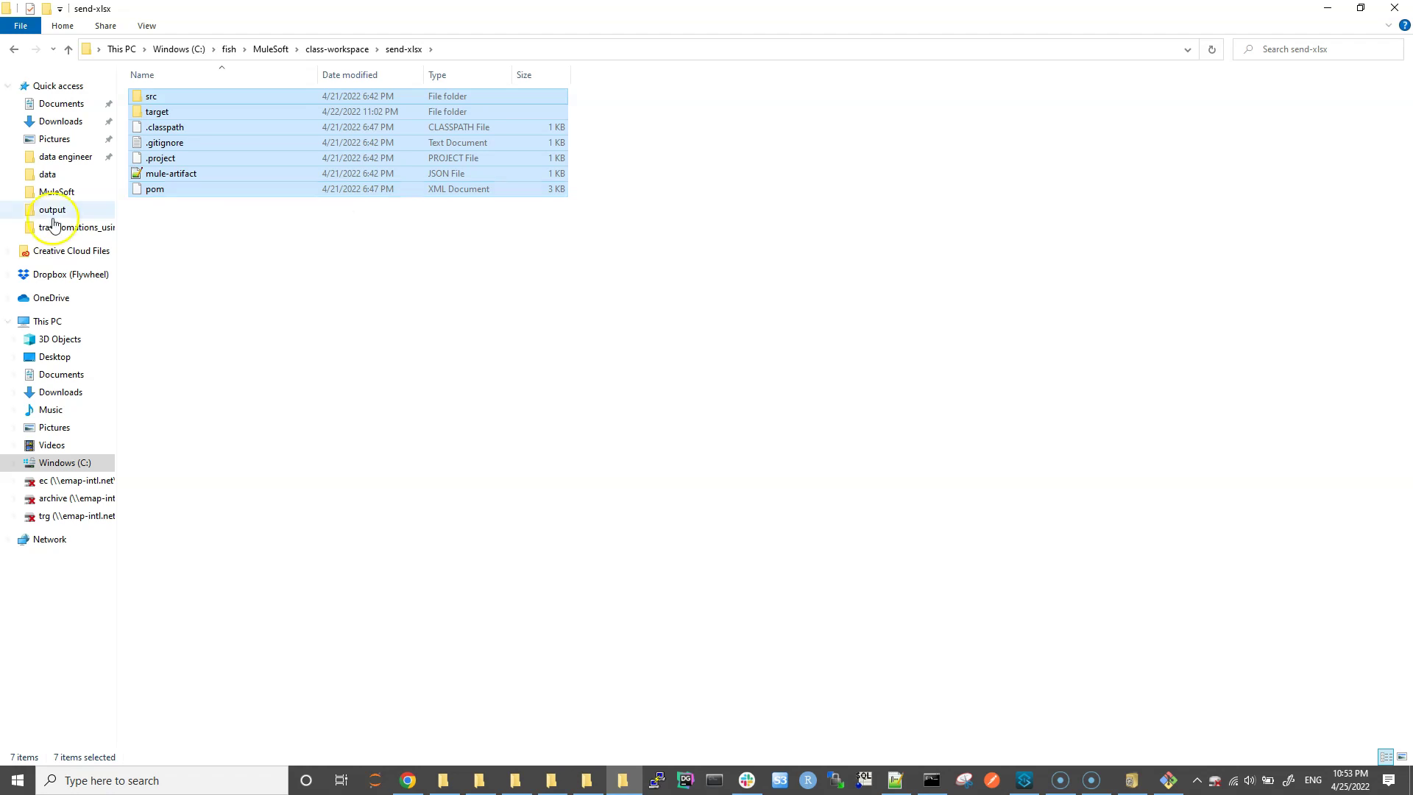
{"action": "left_click", "coordinate": [53, 191]}
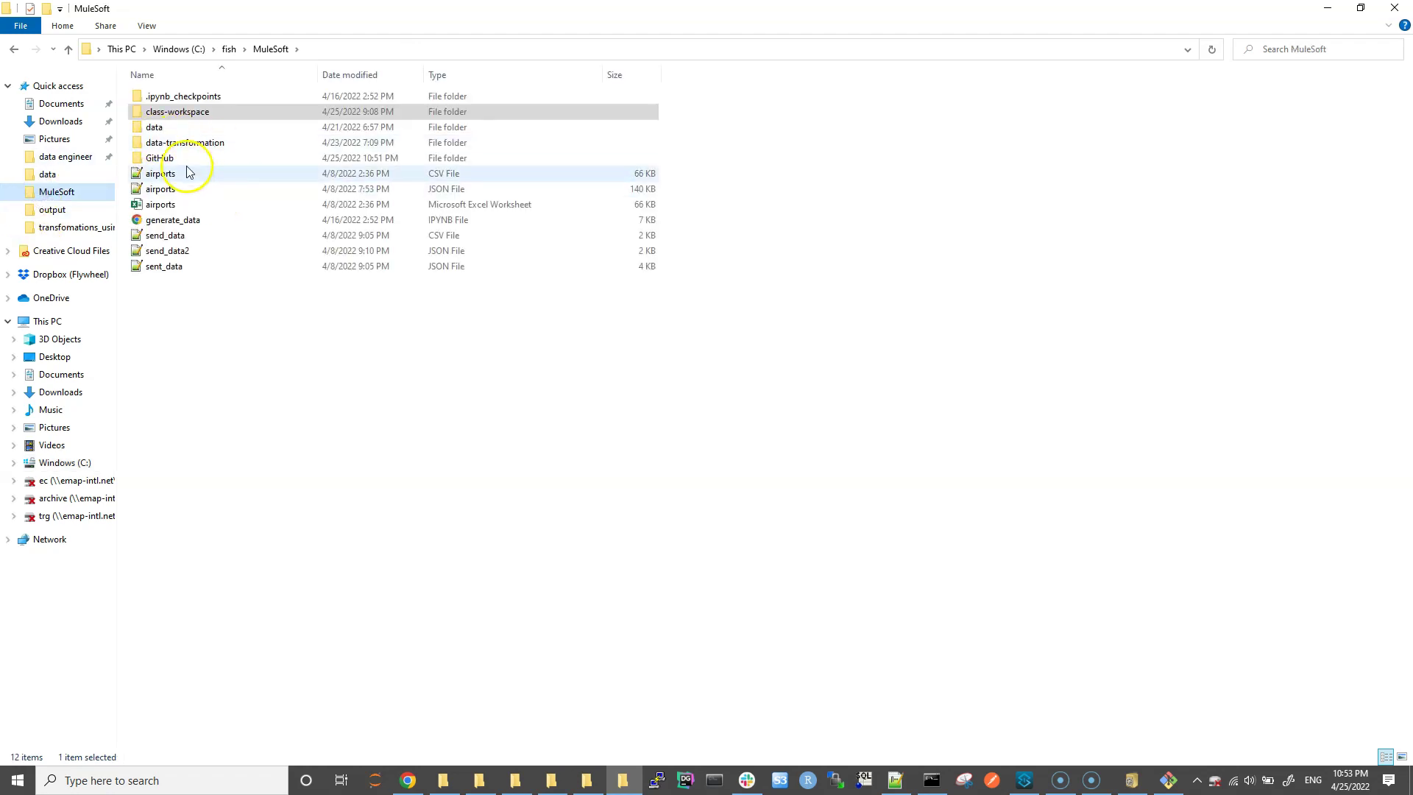
{"action": "double_click", "coordinate": [159, 156]}
{"action": "double_click", "coordinate": [190, 100]}
{"action": "right_click", "coordinate": [266, 261]}
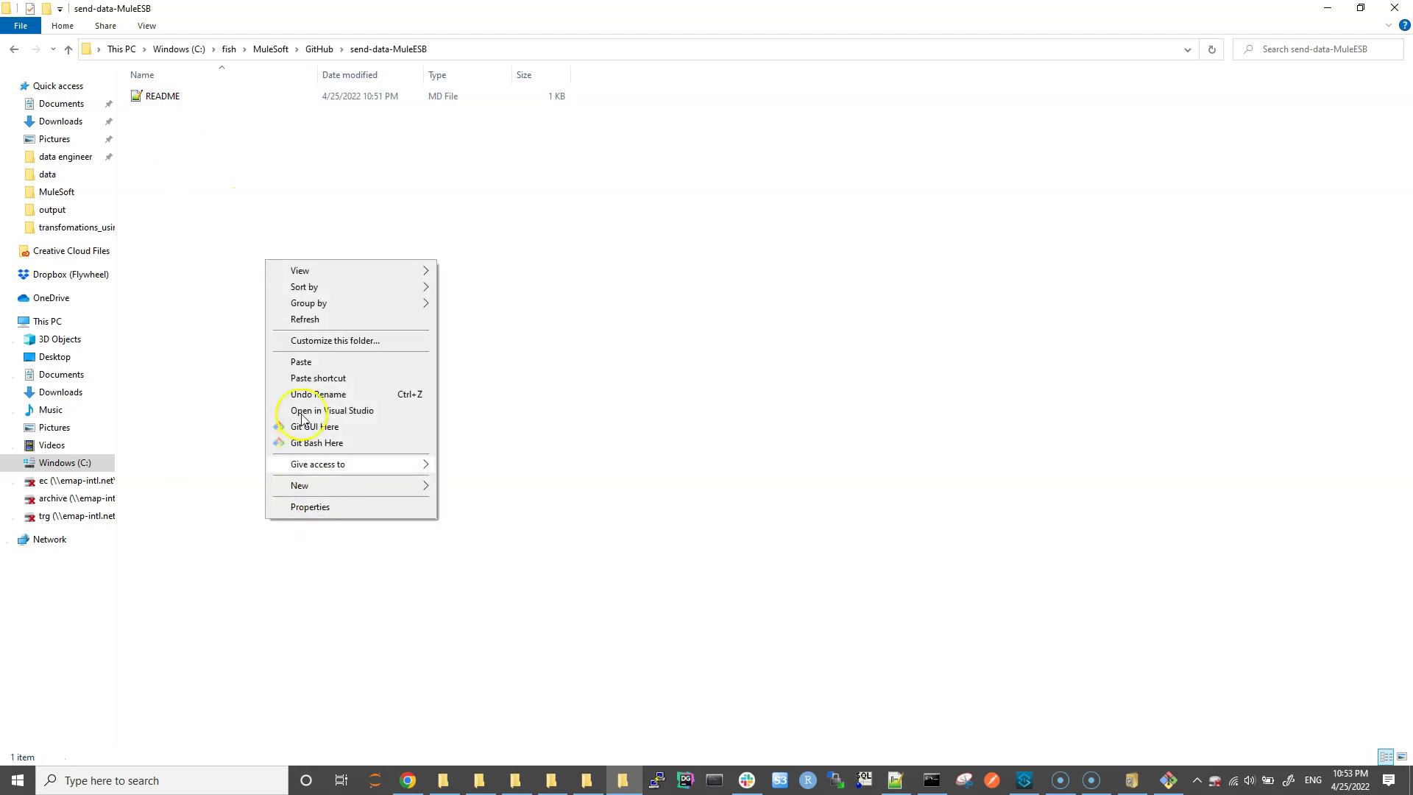
{"action": "left_click", "coordinate": [303, 362]}
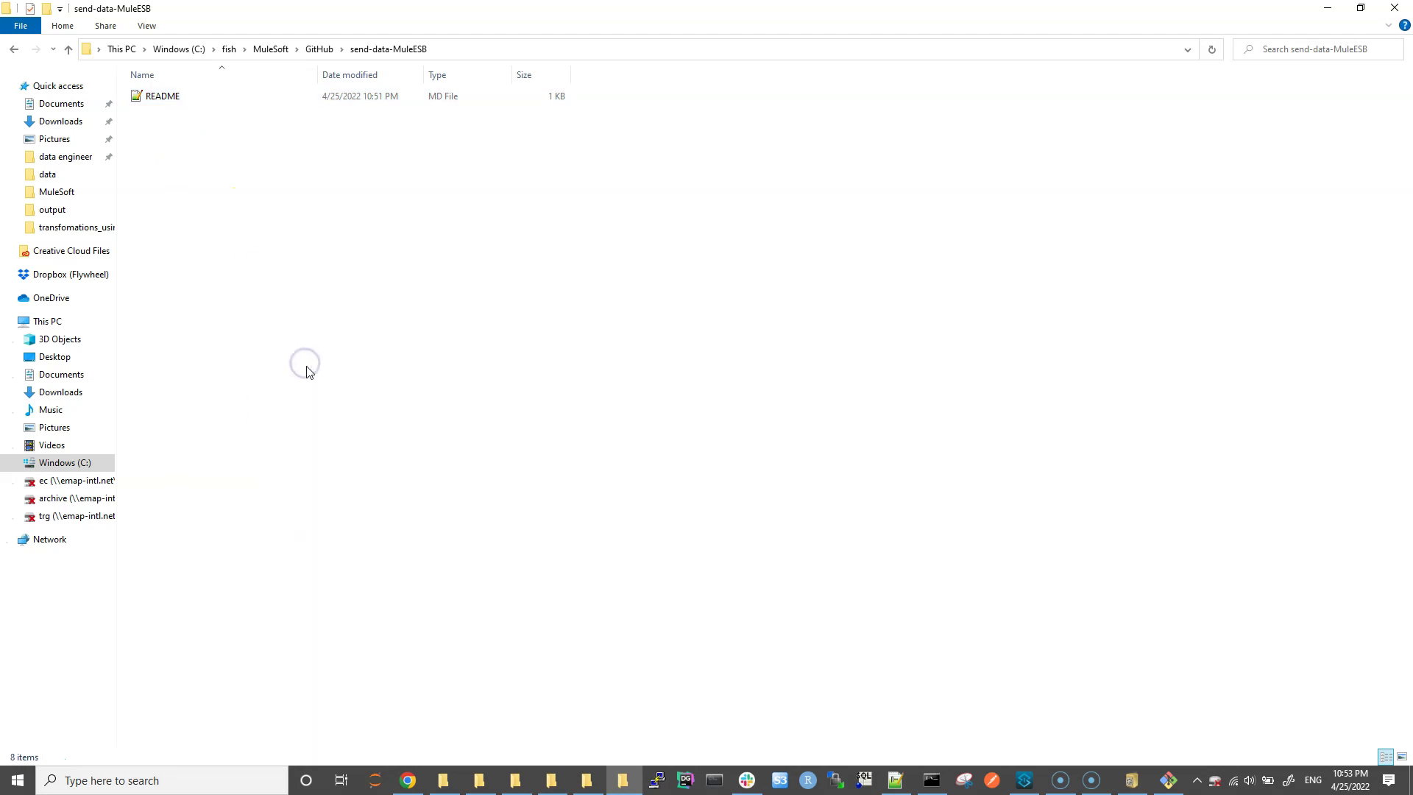
Step: Switch Chrome to the MuleSoft Training slides showing the Useful commands slide
{"action": "left_click", "coordinate": [1167, 781]}
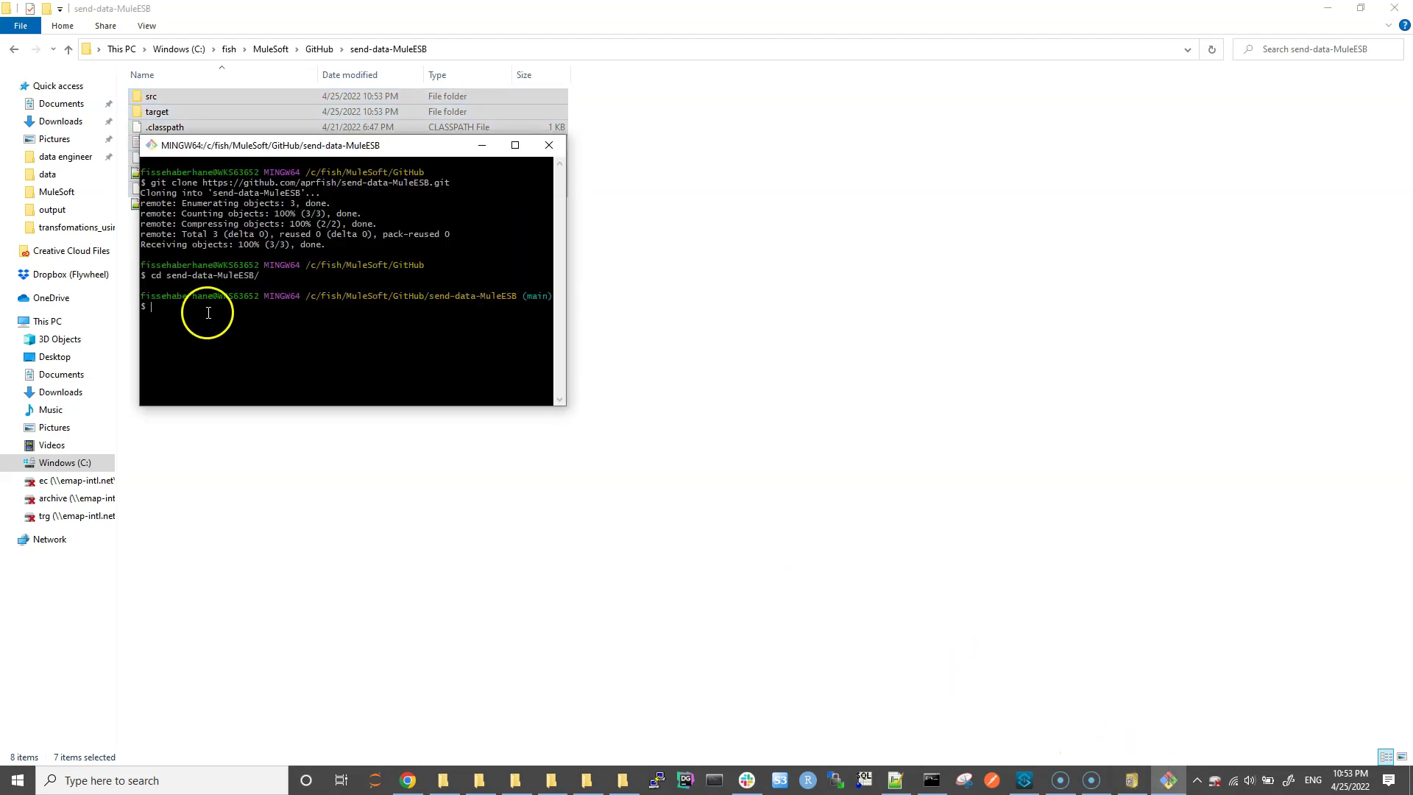
{"action": "left_click", "coordinate": [407, 780]}
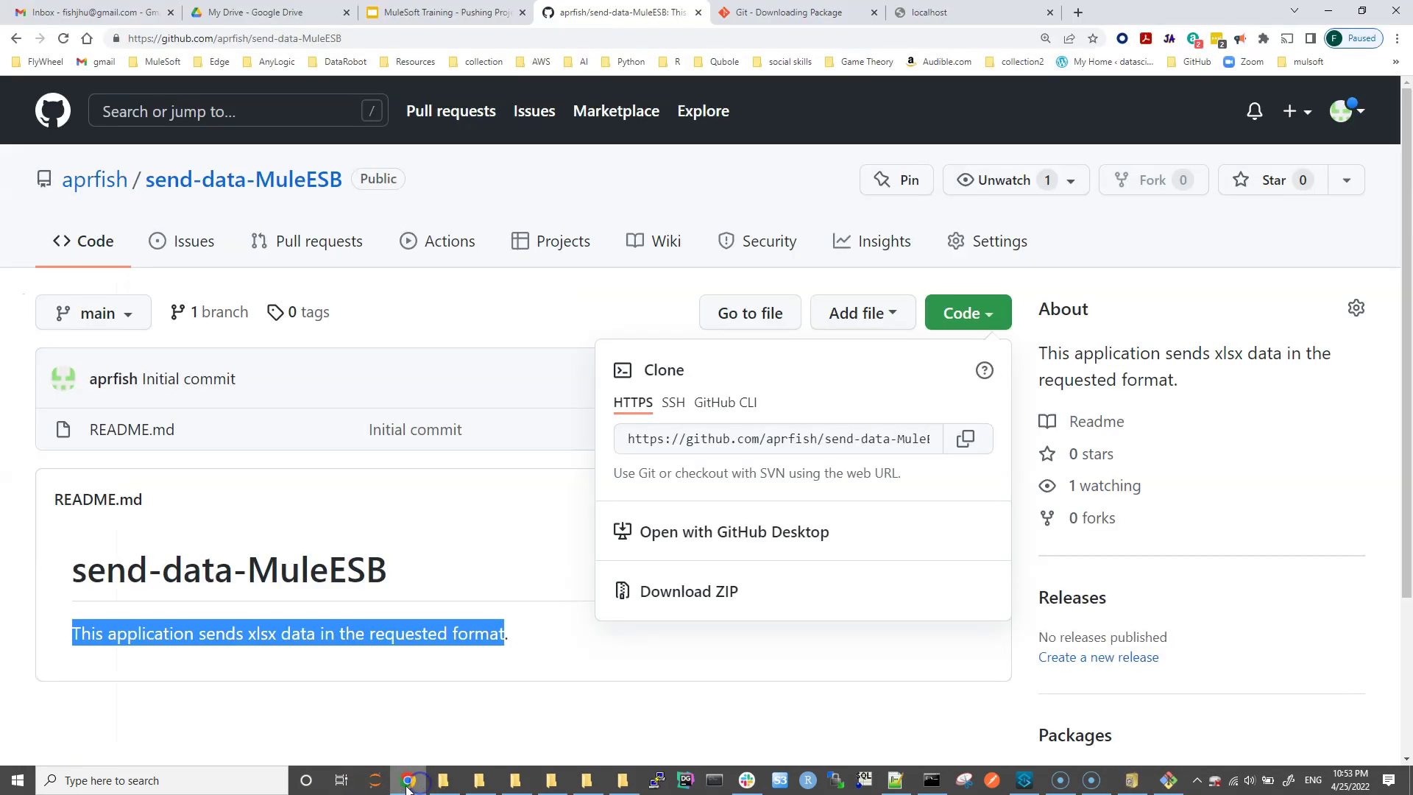
{"action": "key", "text": "ctrl+shift+Tab"}
{"action": "left_click", "coordinate": [592, 420]}
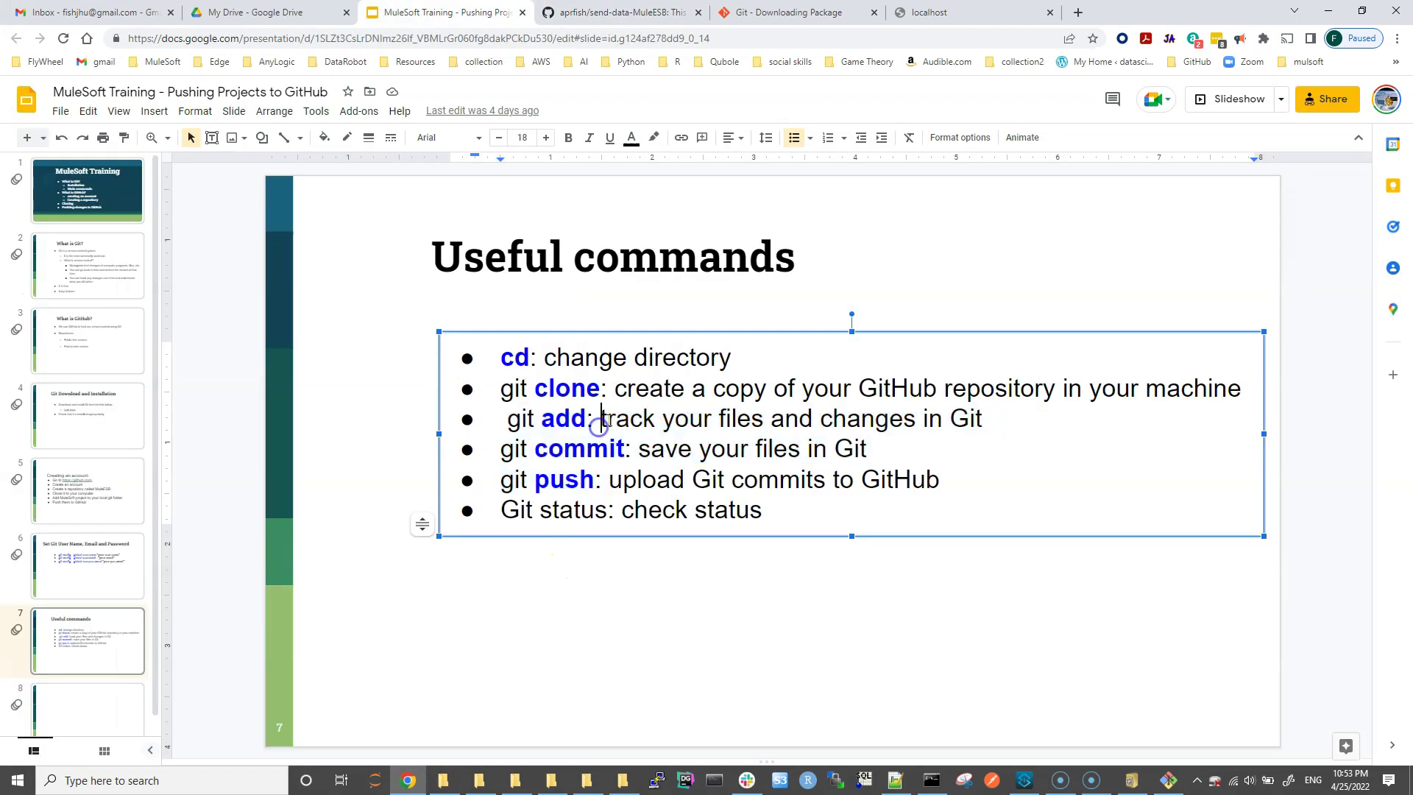